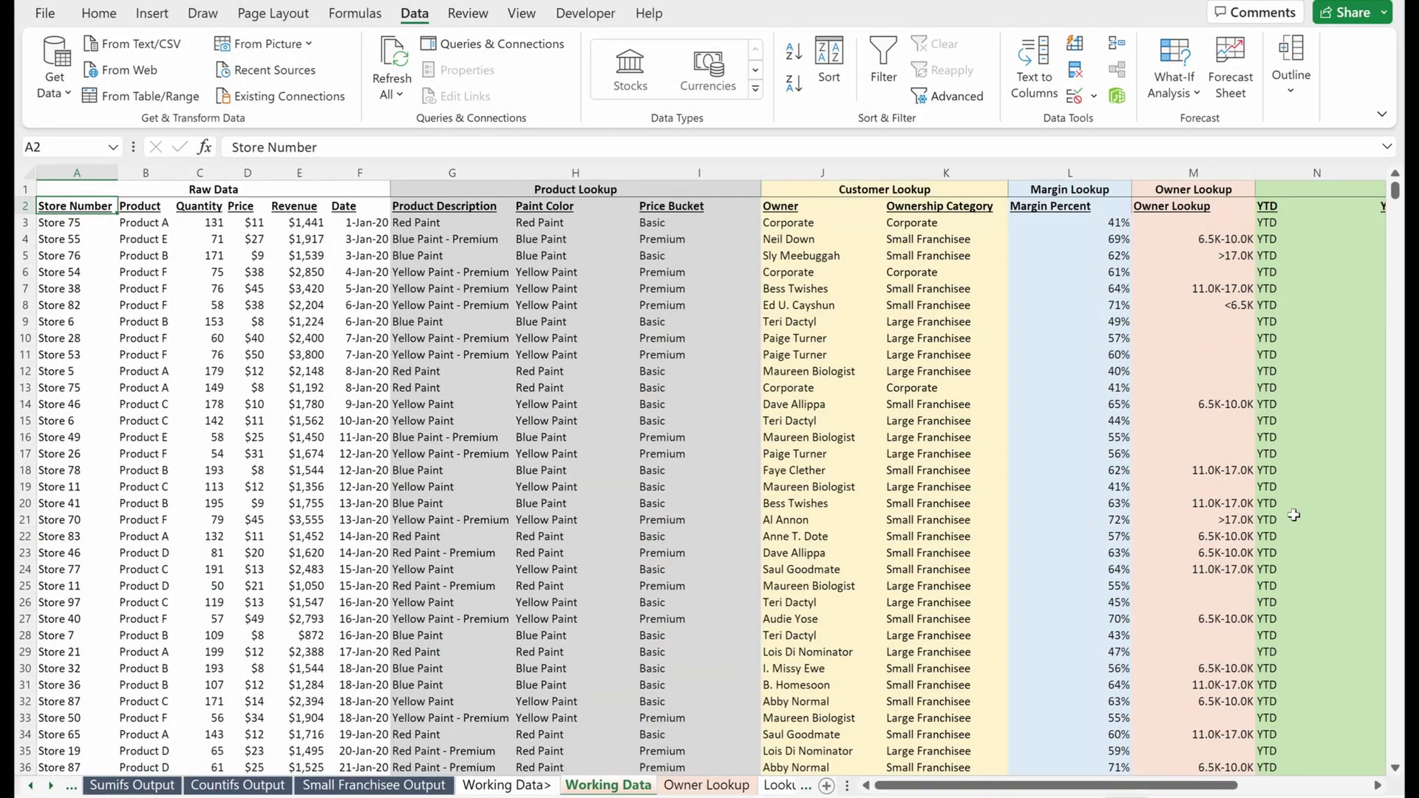
Step: Review the calculated field formulas, starting from the last header, COGS Dollars
key("ctrl+Right")
key("Down")
key("Down")
key("Down")
key("Down")
key("Down")
key("Down")
key("Down")
key("Down")
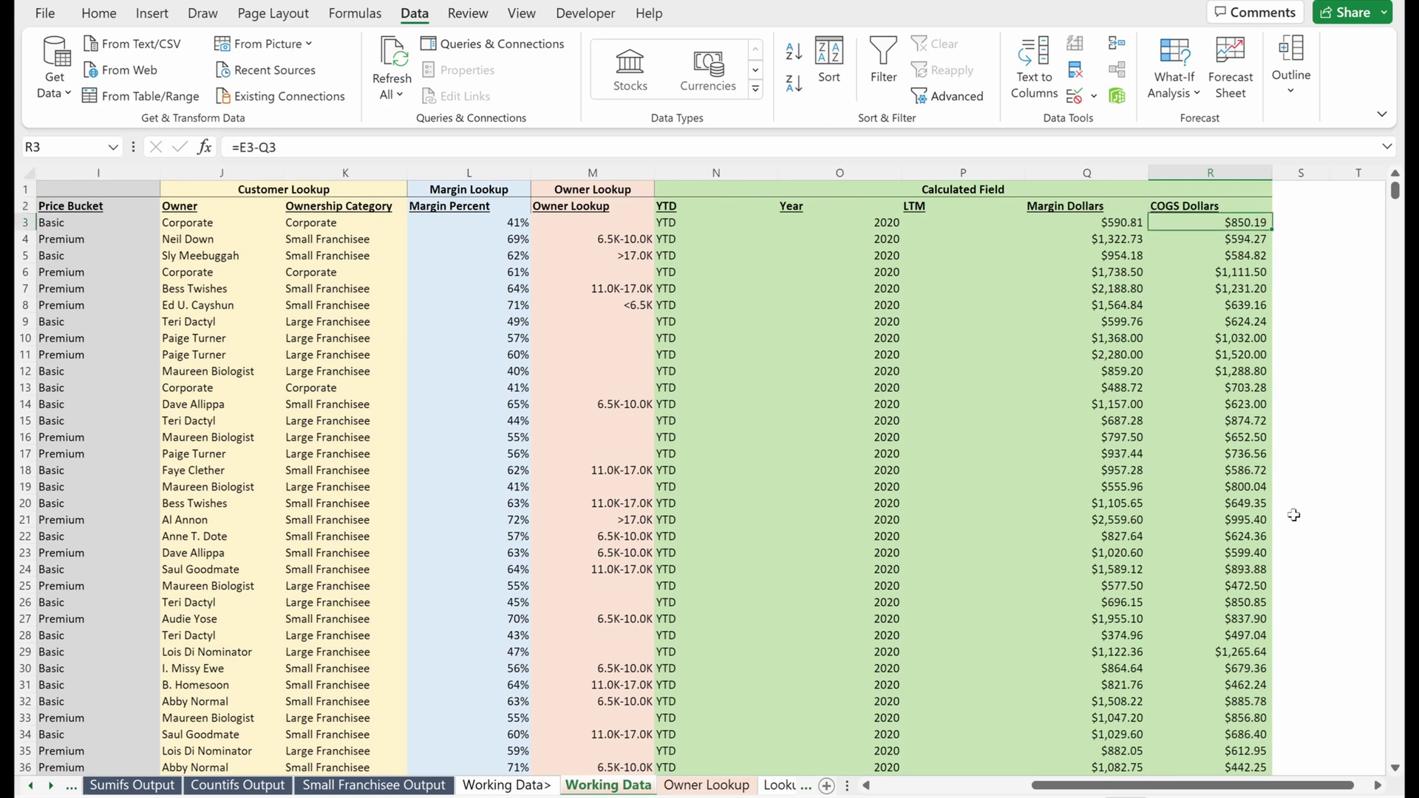
key("Left")
key("Down")
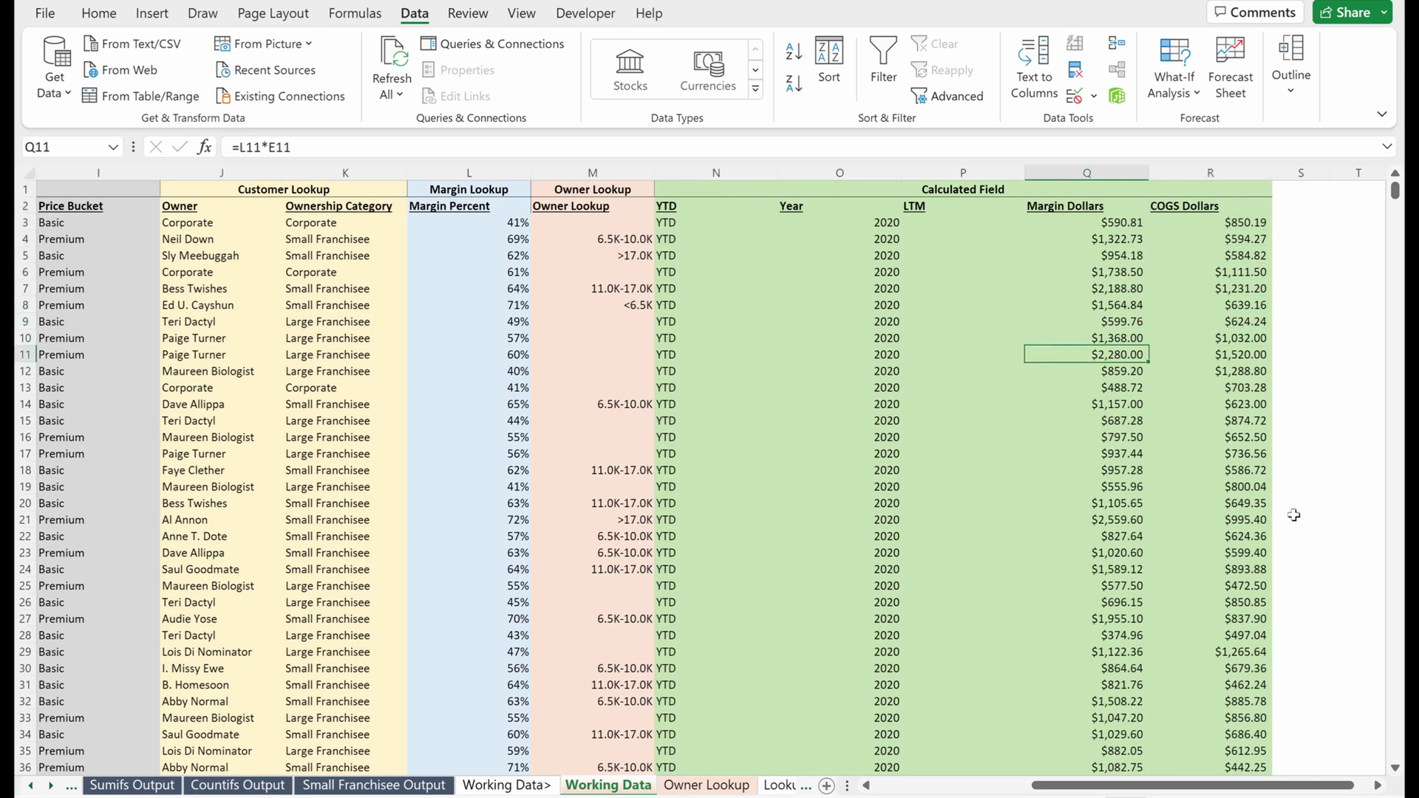
key("Left")
key("Down")
key("Down")
key("Left")
key("Down")
key("Down")
key("Right")
key("Down")
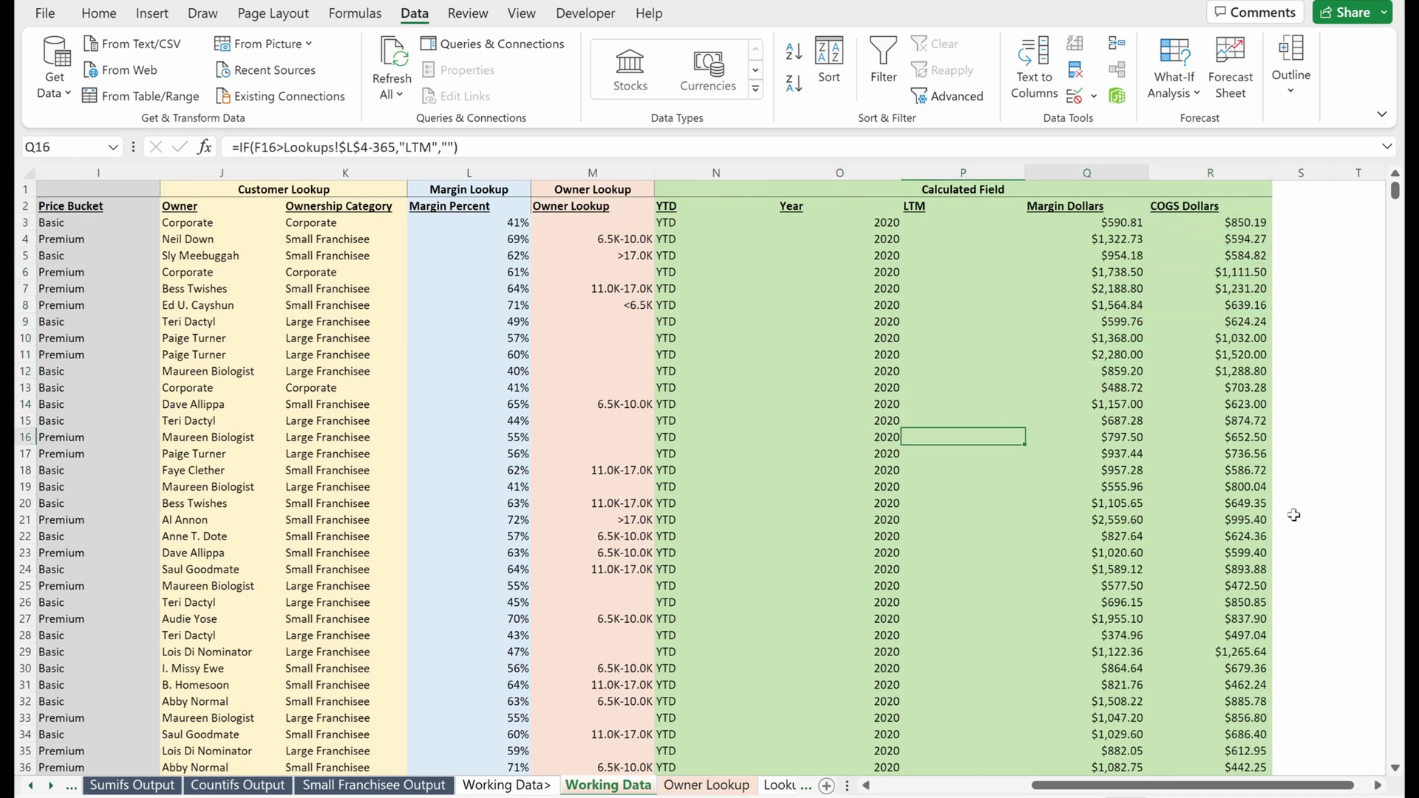
key("Right")
Step: Select rows 20 to 23, then inspect row 20's formulas through to the Year formula in row 23
key("Down")
key("Down")
key("Down")
key("Down")
key("shift+space")
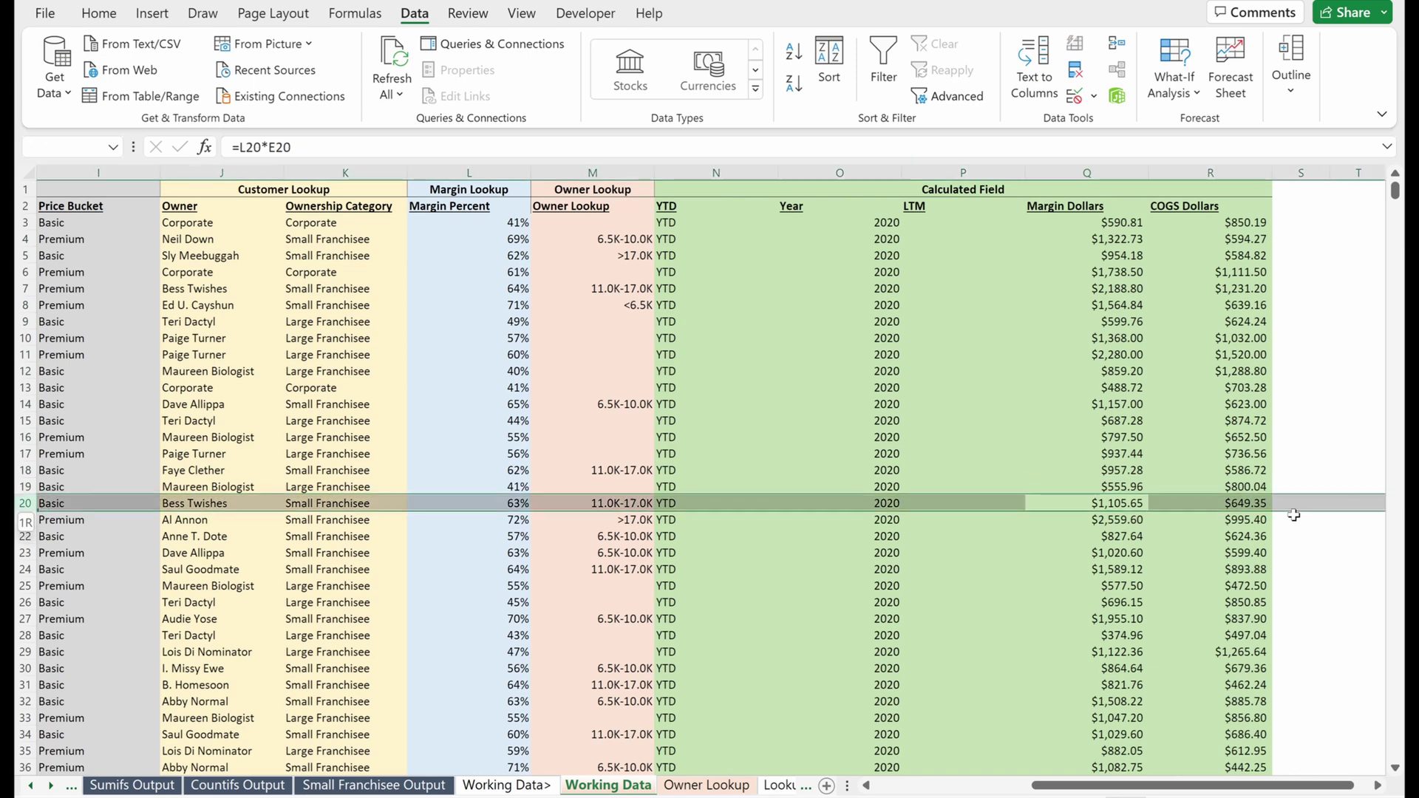
key("shift+Down")
key("shift+Down")
key("shift+Down")
key("Down")
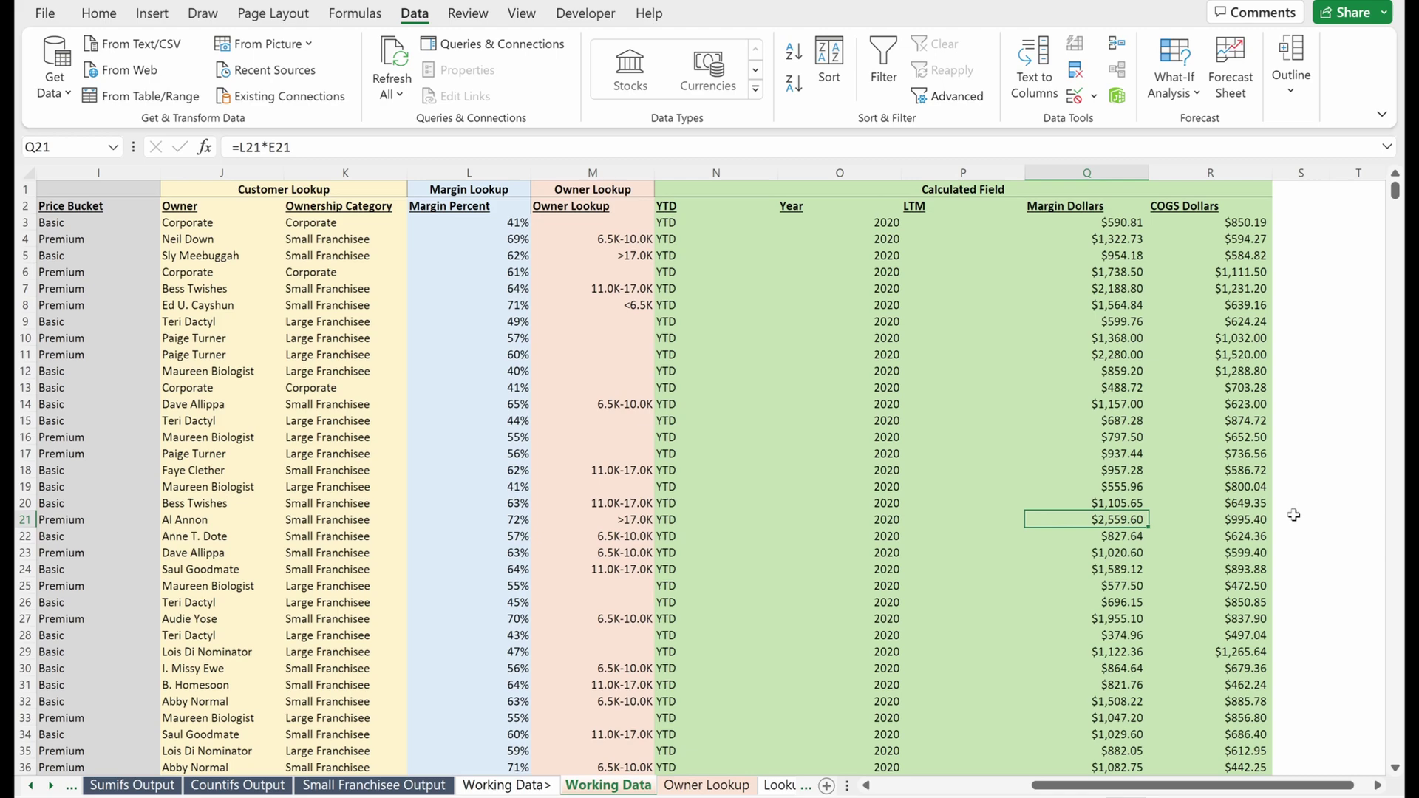
key("Home")
key("shift+space")
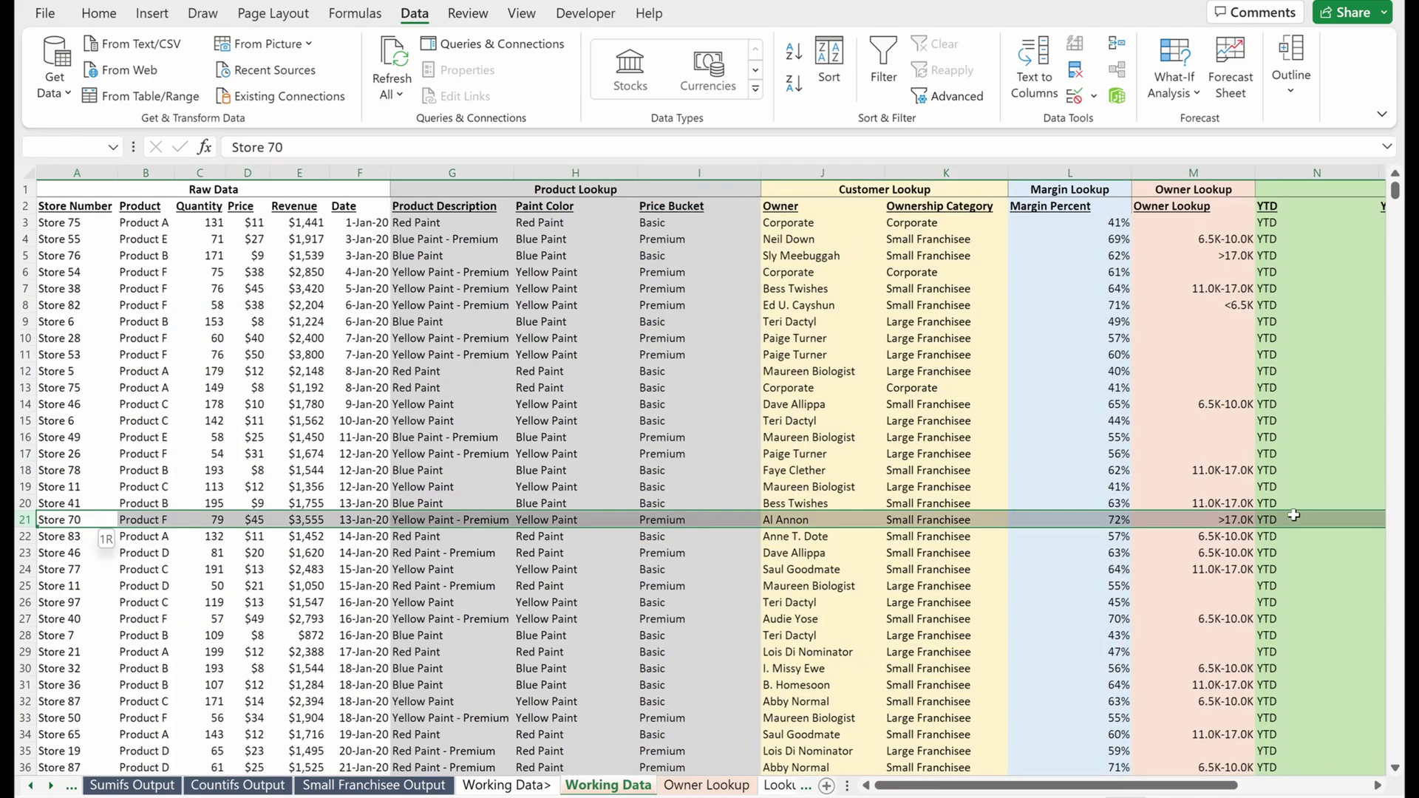
key("Up")
key("shift+space")
key("Right")
key("Right")
key("Right")
key("Right")
key("Right")
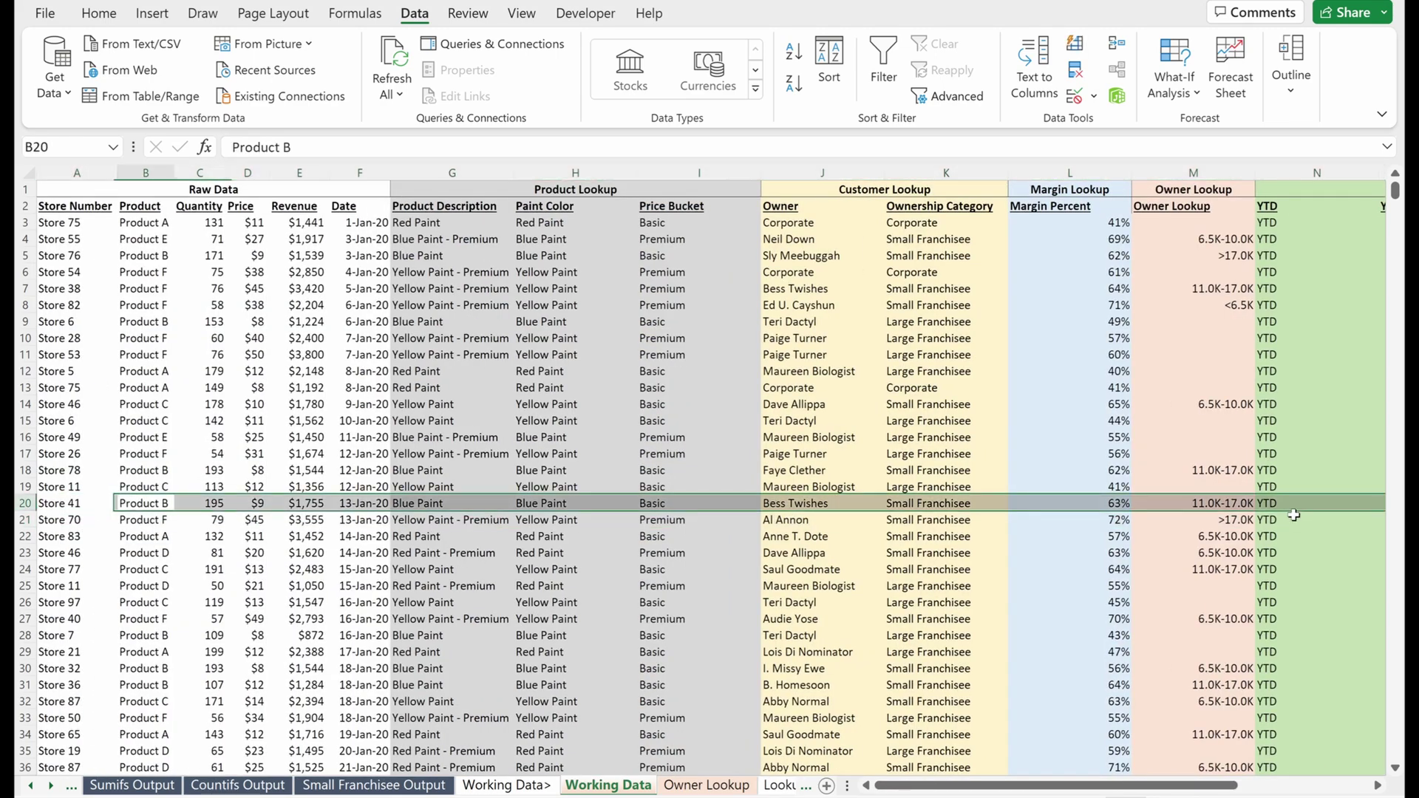
key("ctrl+Right")
key("Down")
key("Down")
key("Down")
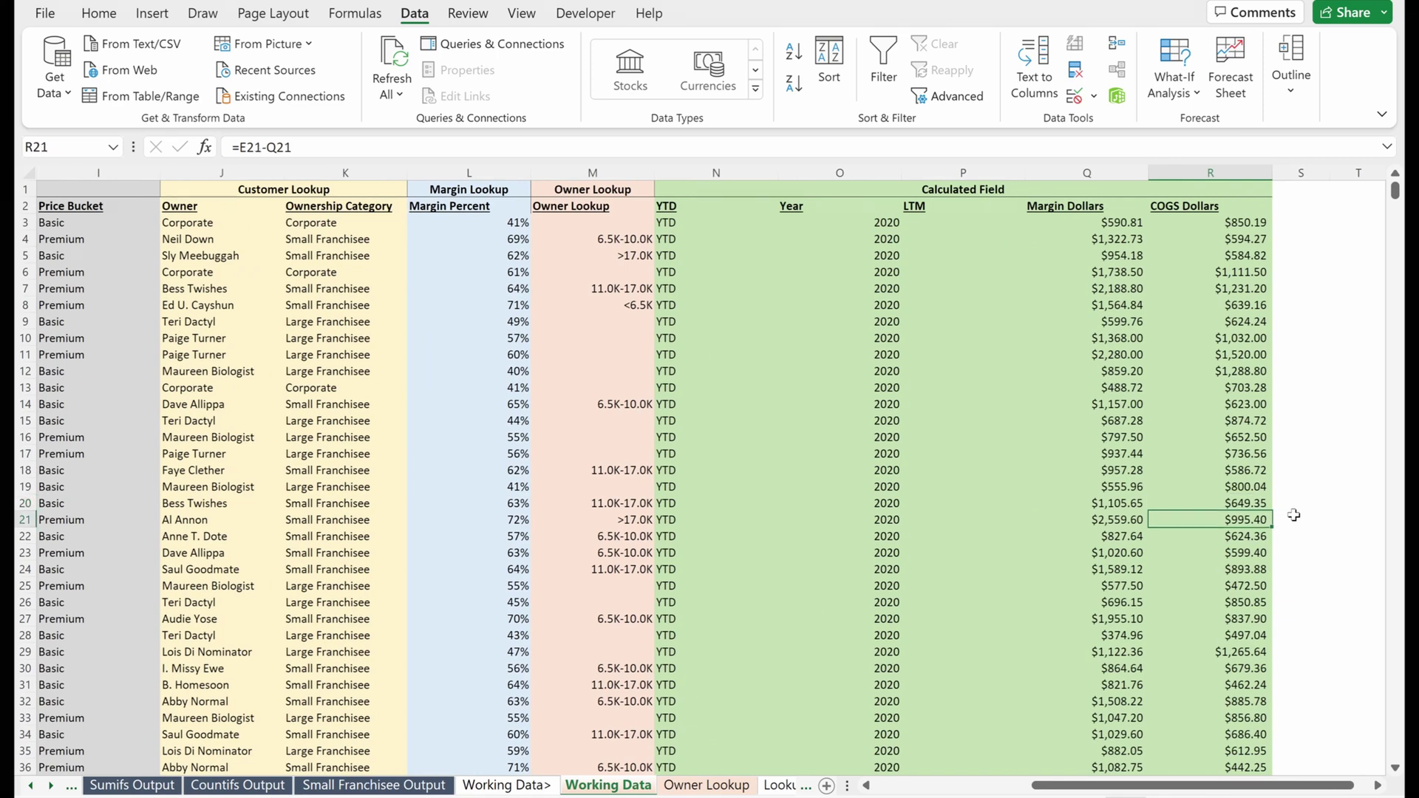
key("Left")
key("Left")
key("Left")
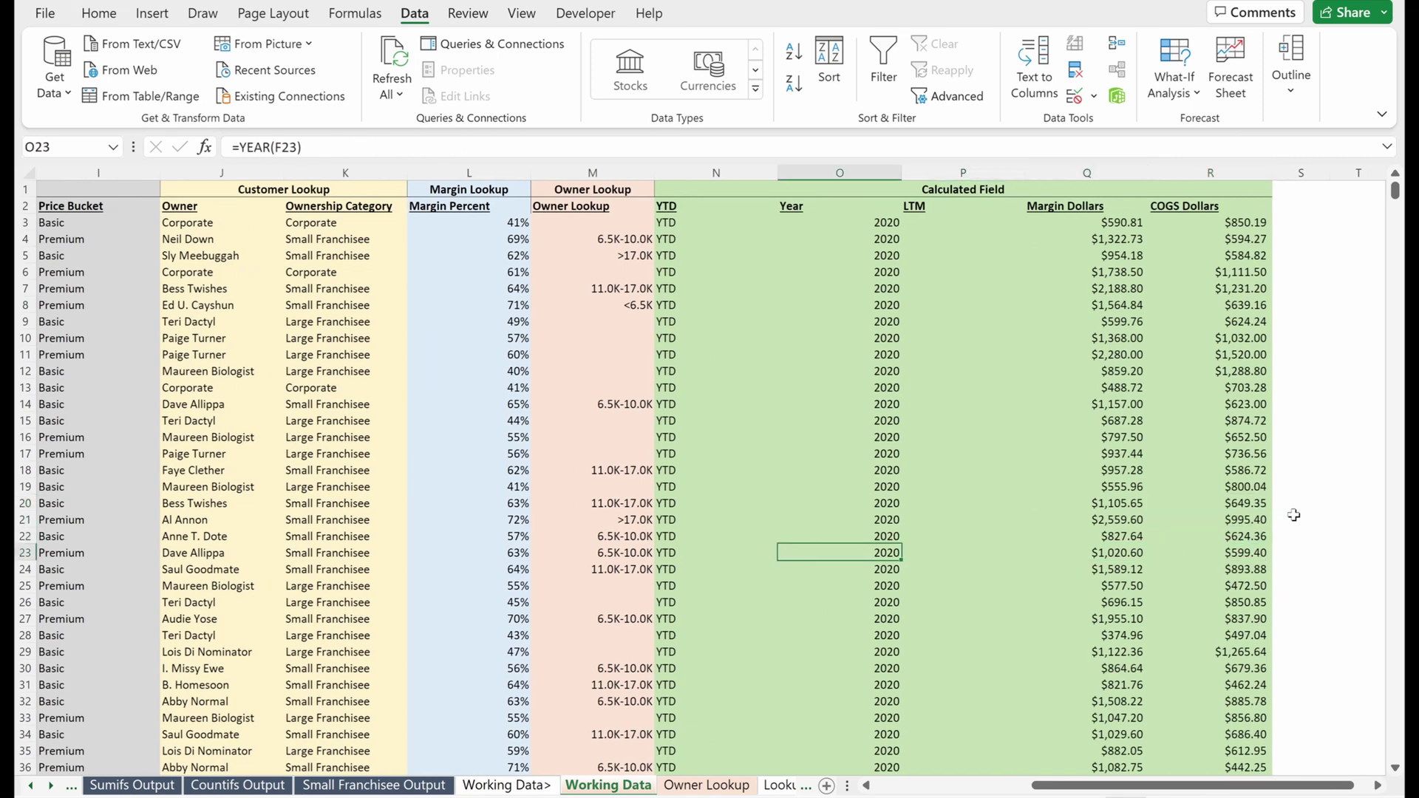
Step: Jump to the last data row, 1218, and check the Owner lookup formula near the end
key("ctrl+Down")
key("Left")
key("Left")
key("Left")
key("Left")
key("Left")
key("Left")
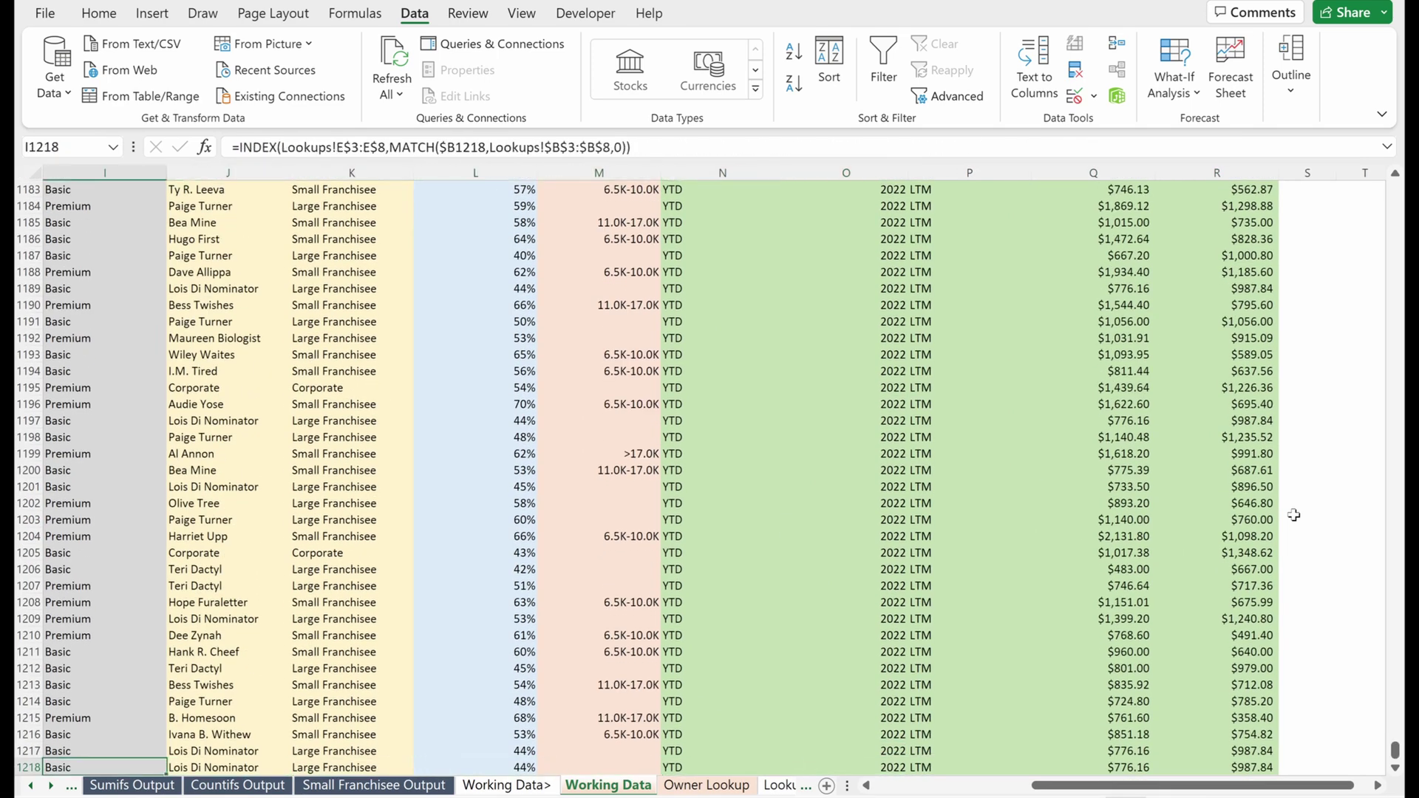
key("Left")
key("Left")
key("Left")
key("Left")
key("Right")
key("Right")
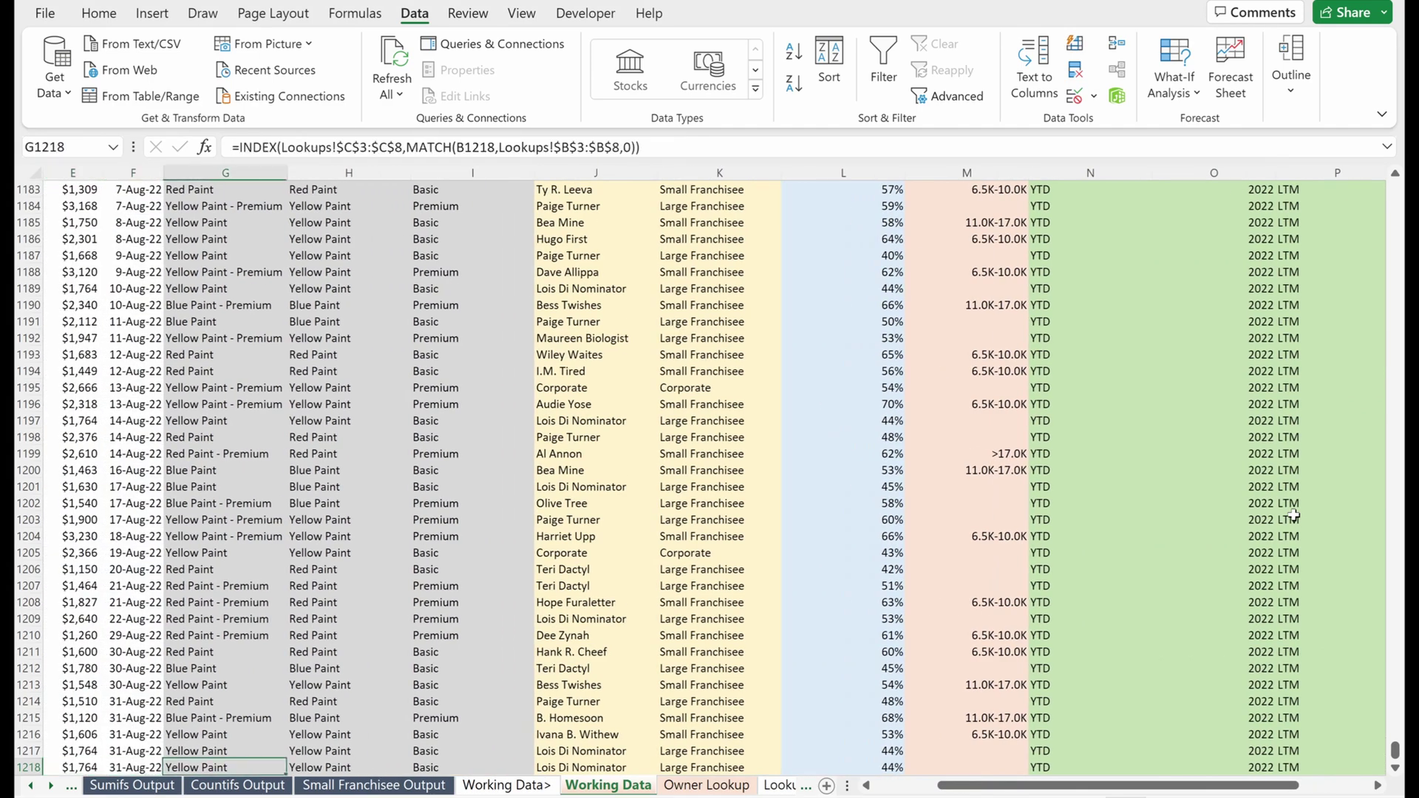
key("Up")
key("Right")
key("Right")
key("Right")
key("Up")
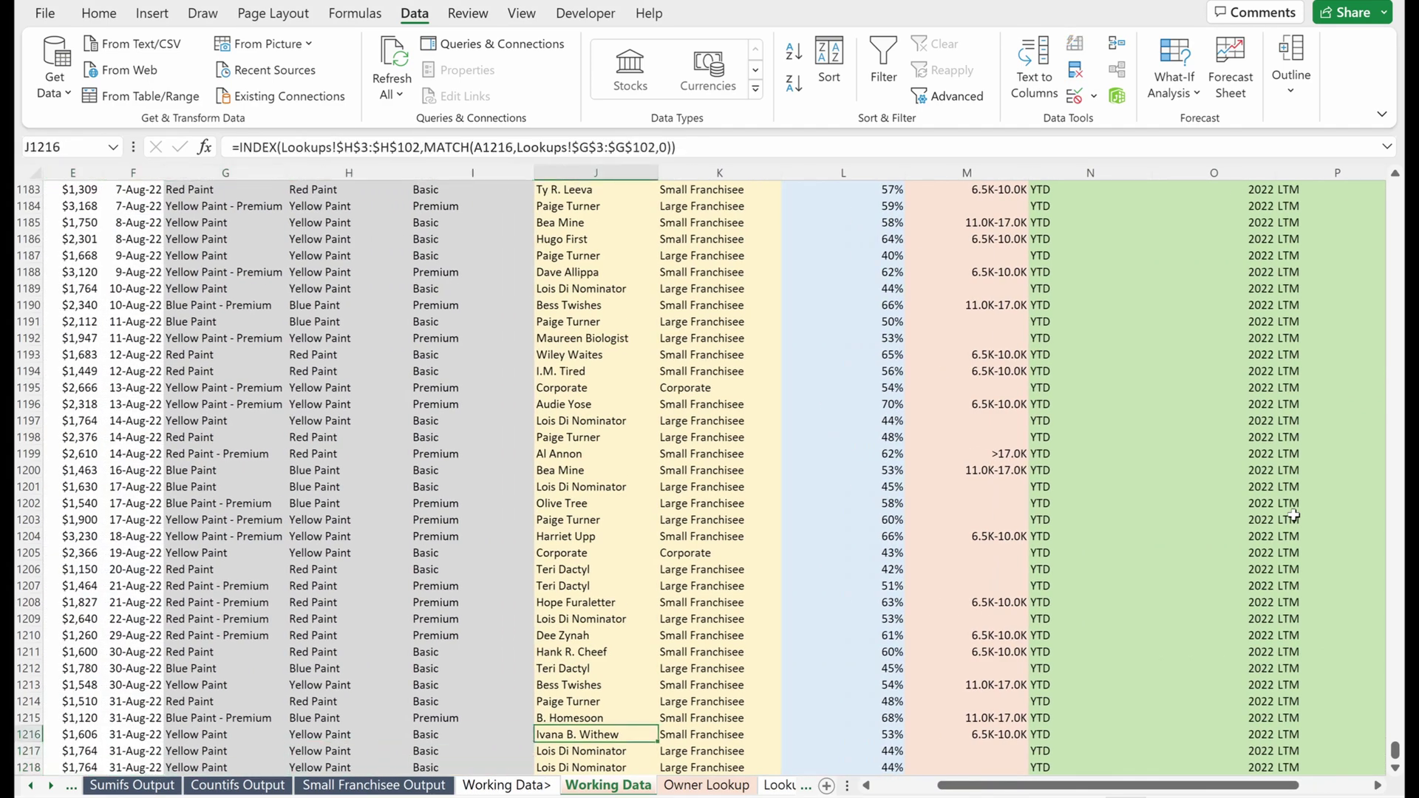
key("Up")
key("Up")
key("Up")
key("ctrl+Up")
key("Down")
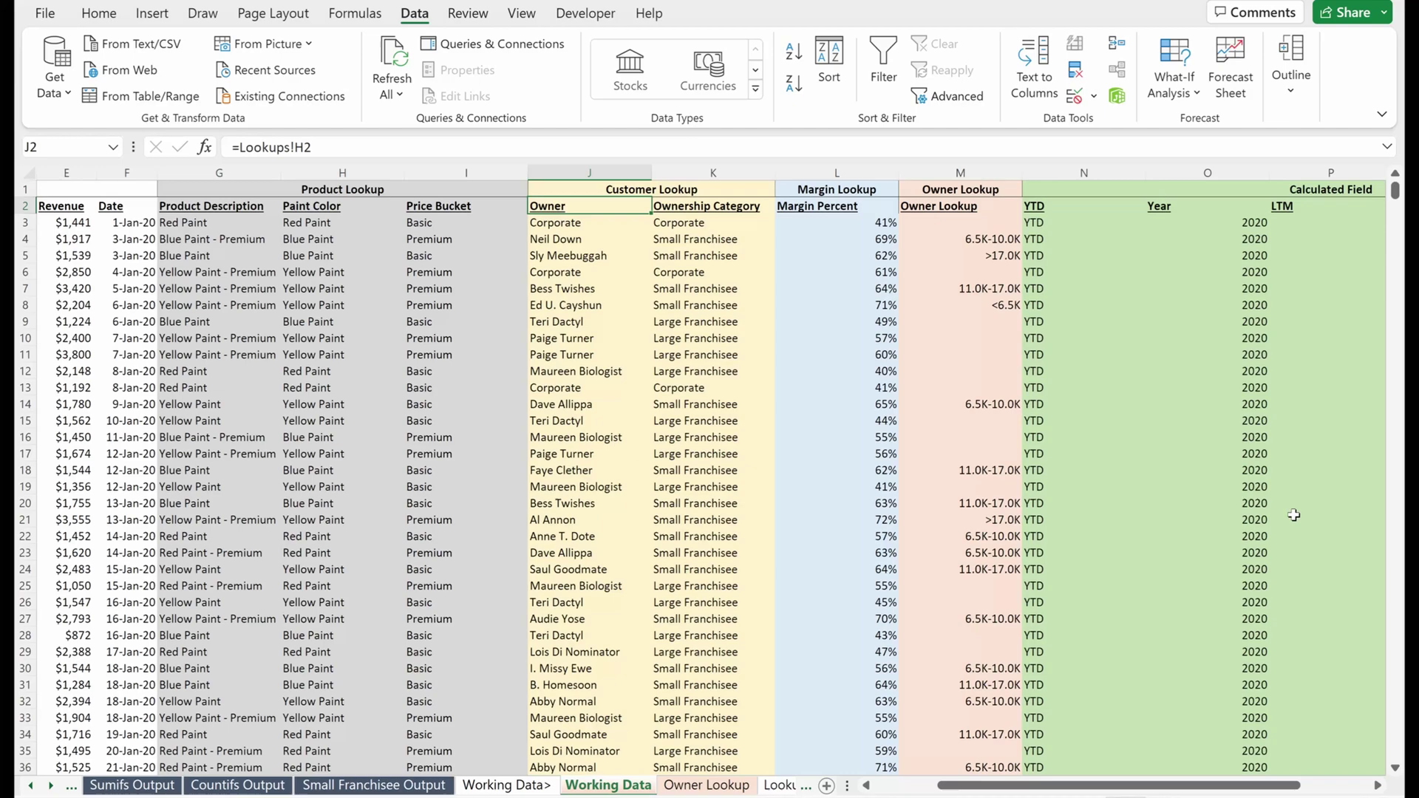
Step: Check the bottom of the Owner Lookup column and the last Margin Percent values, then return to the Ownership Category header
key("ctrl+Down")
key("Right")
key("Right")
key("Right")
key("Right")
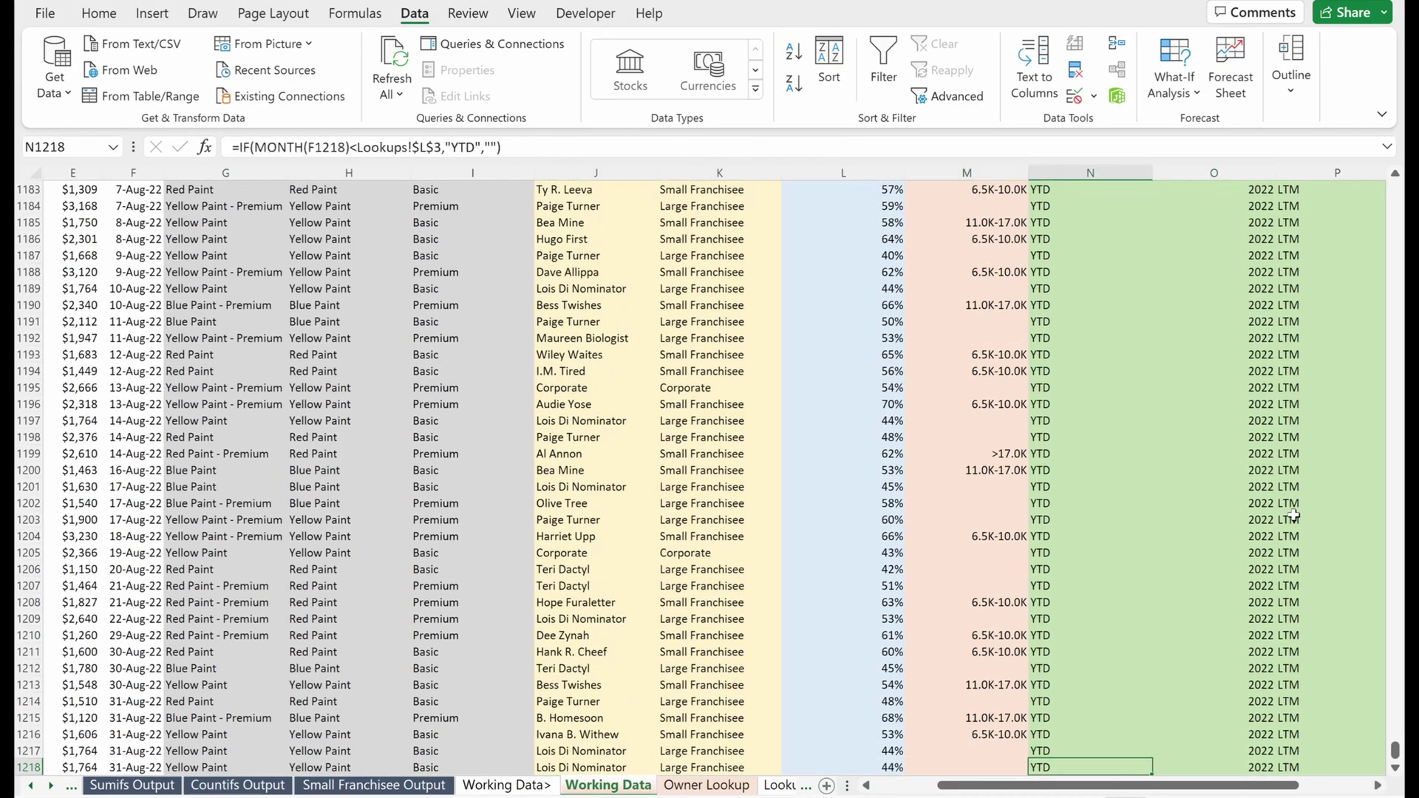
key("Left")
key("ctrl+Up")
key("Down")
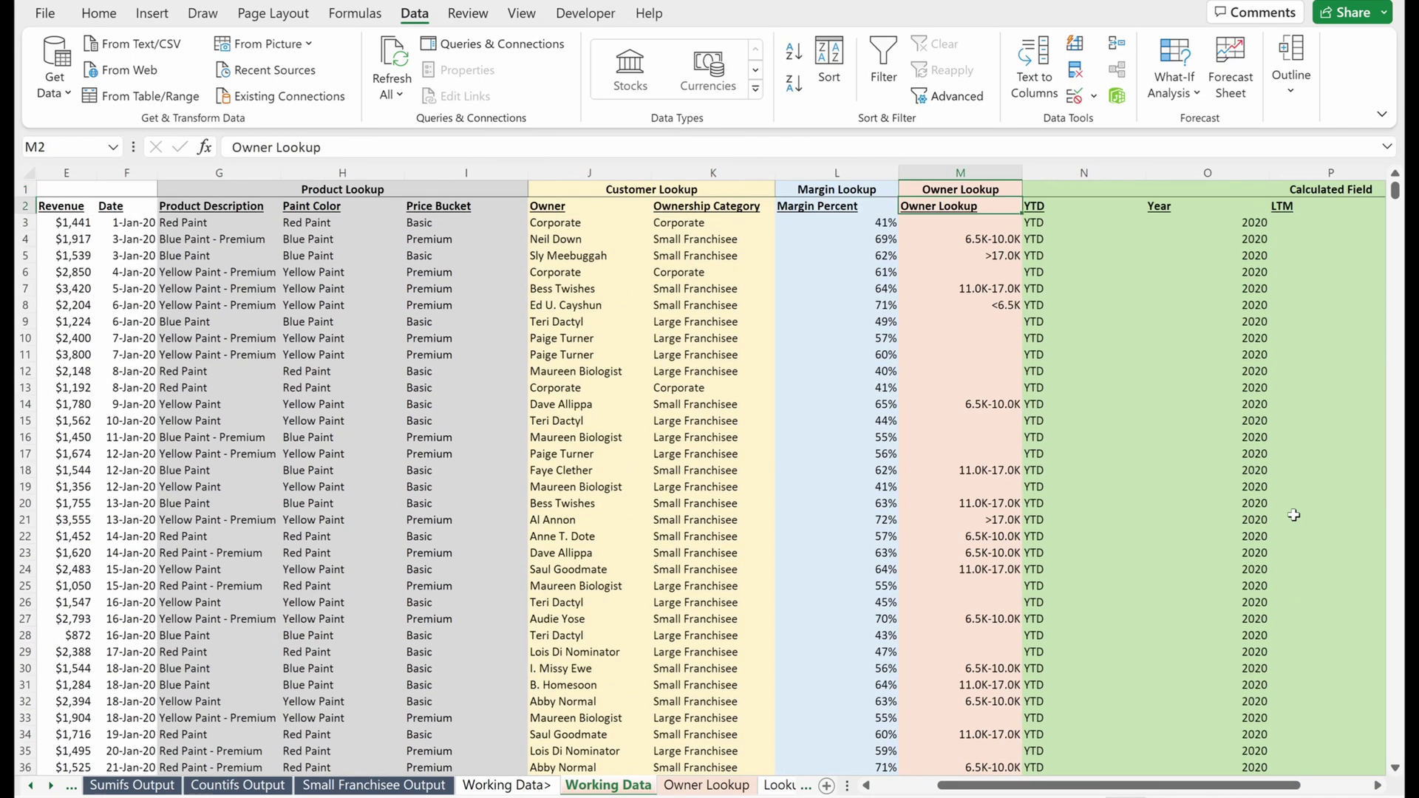
key("ctrl+Down")
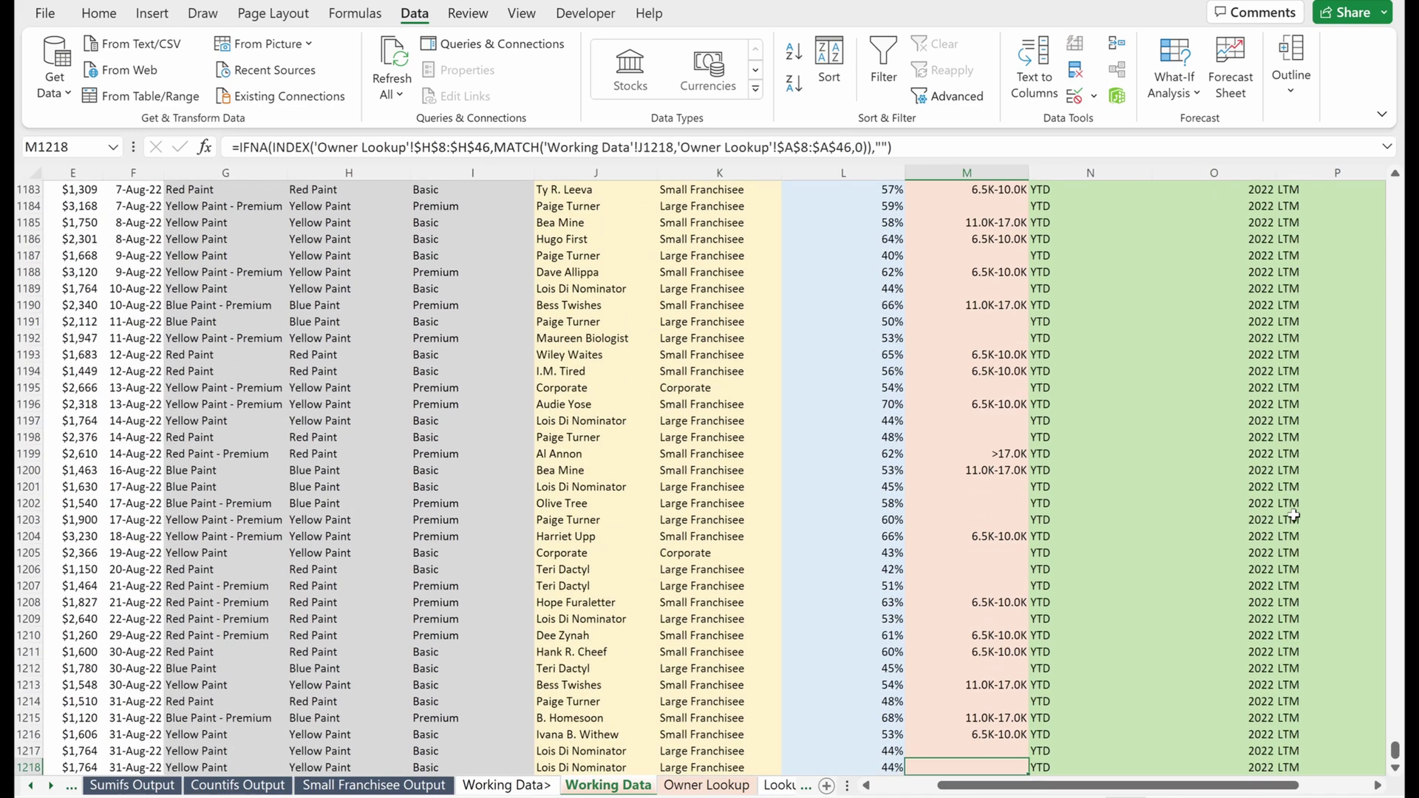
key("Left")
key("Up")
key("Left")
key("ctrl+Up")
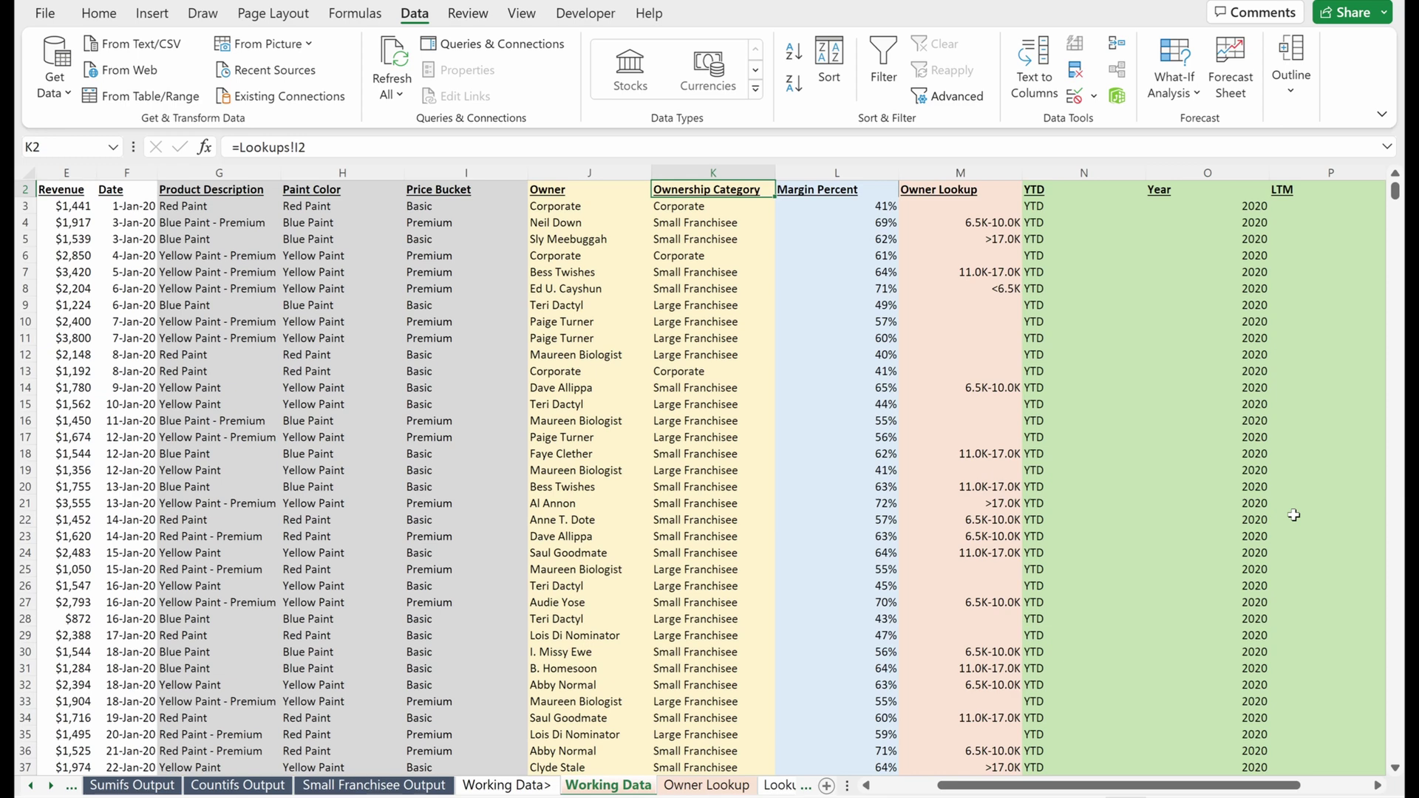
Step: Return to the Store Number header and select a few store numbers in column A
key("ctrl+Left")
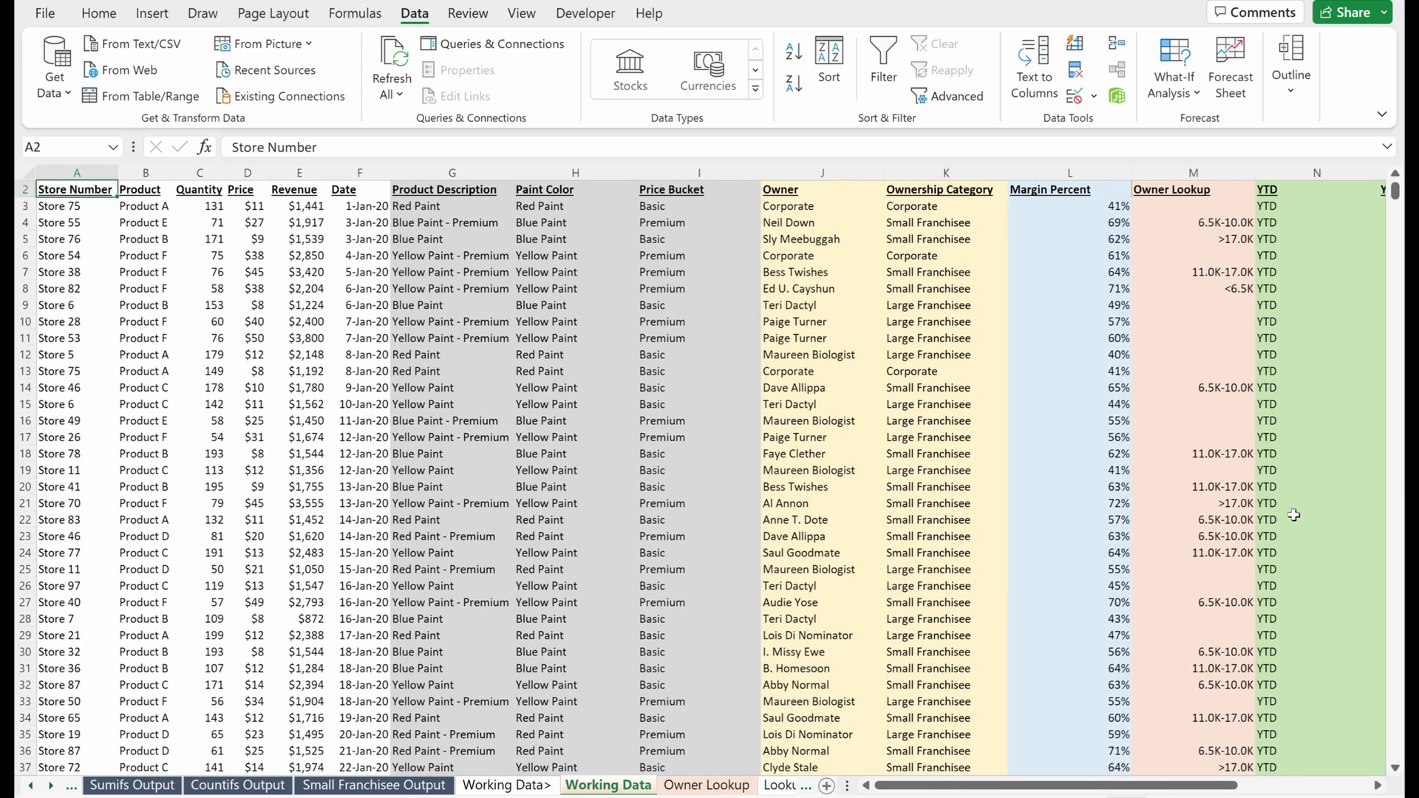
key("Down")
key("Right")
key("Down")
key("Left")
key("Down")
key("shift+Down")
key("shift+Down")
key("shift+Down")
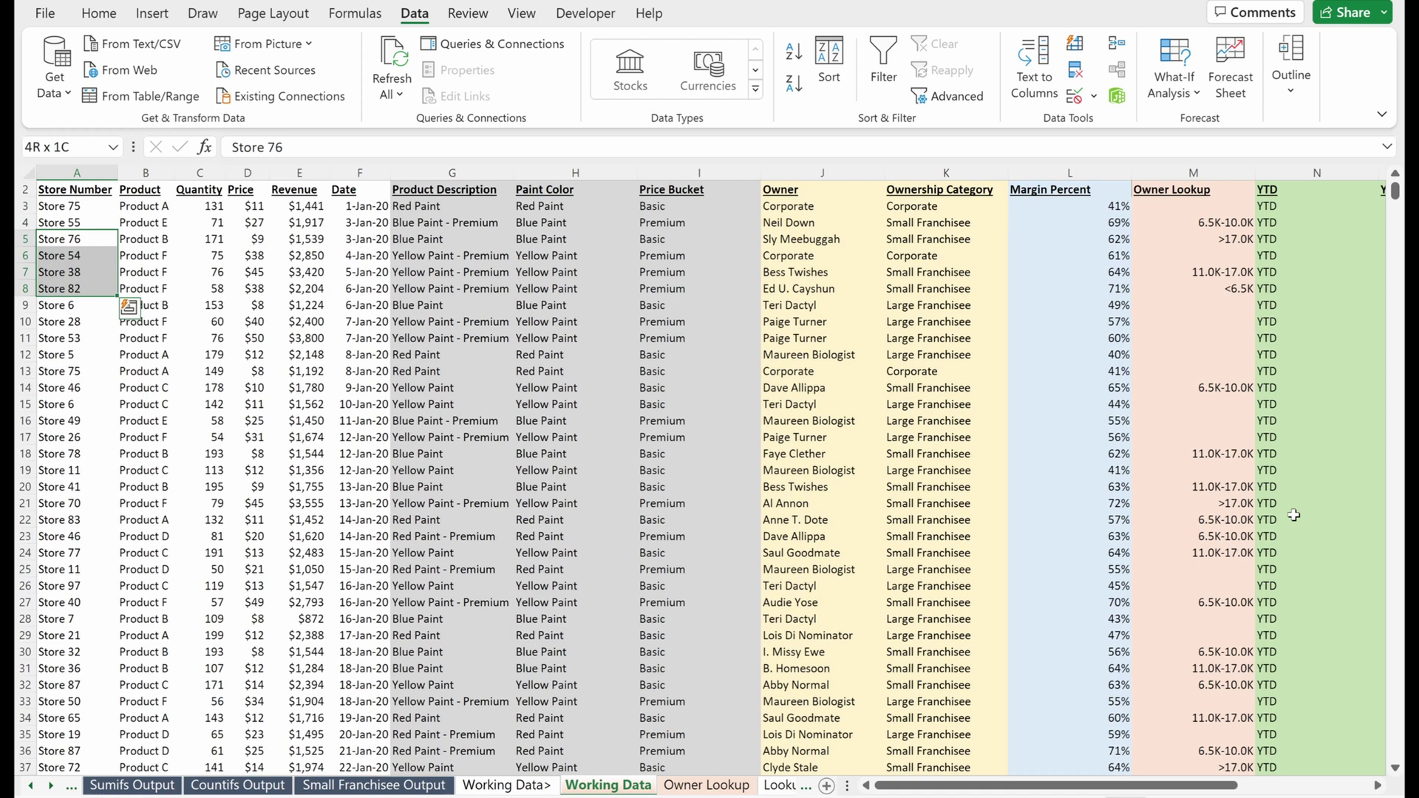
Step: Move along the header row, select the Product Lookup headers G2 to I2, then return to the Quantity header
key("Up")
key("Right")
key("Up")
key("Right")
key("Right")
key("Right")
key("Right")
key("Up")
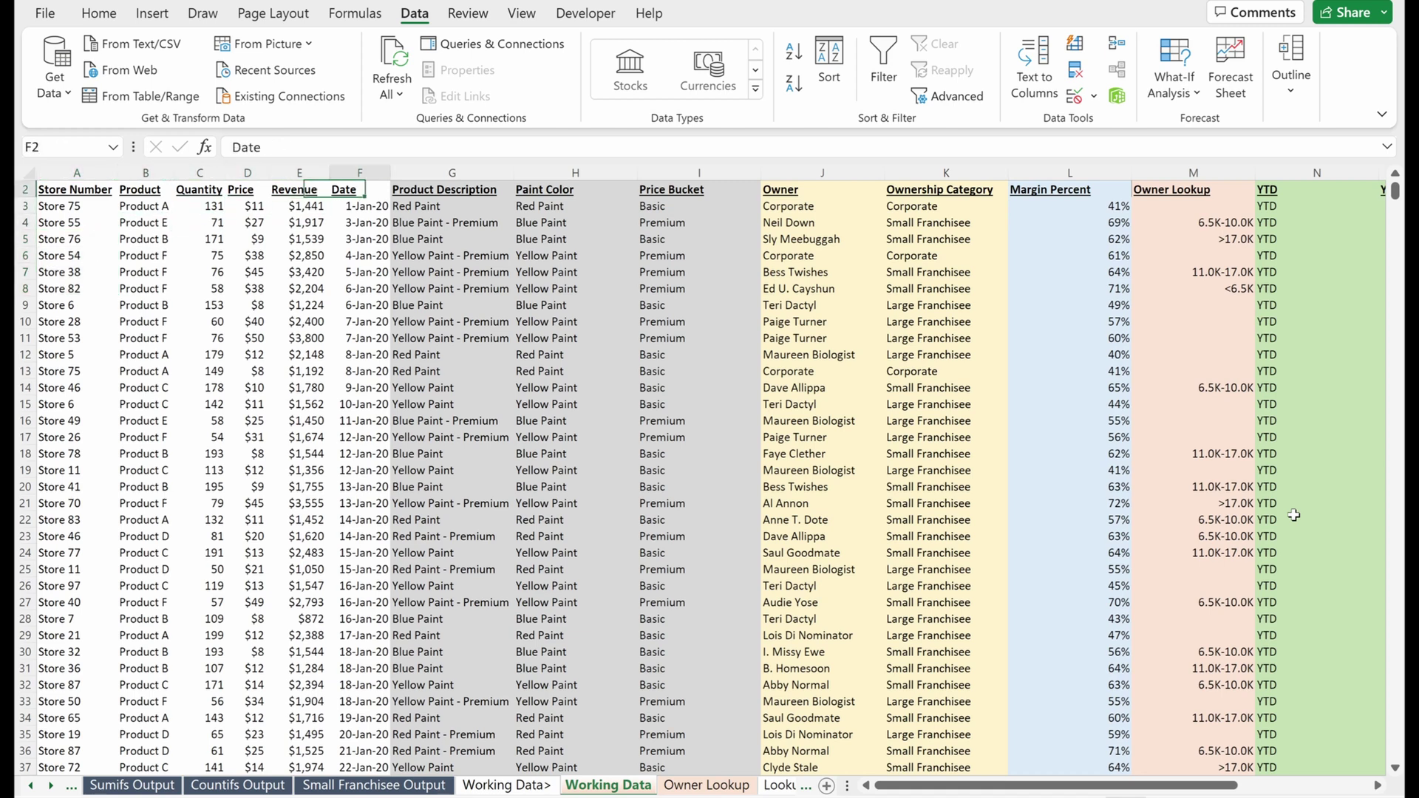
key("Right")
key("shift+Right")
key("shift+Right")
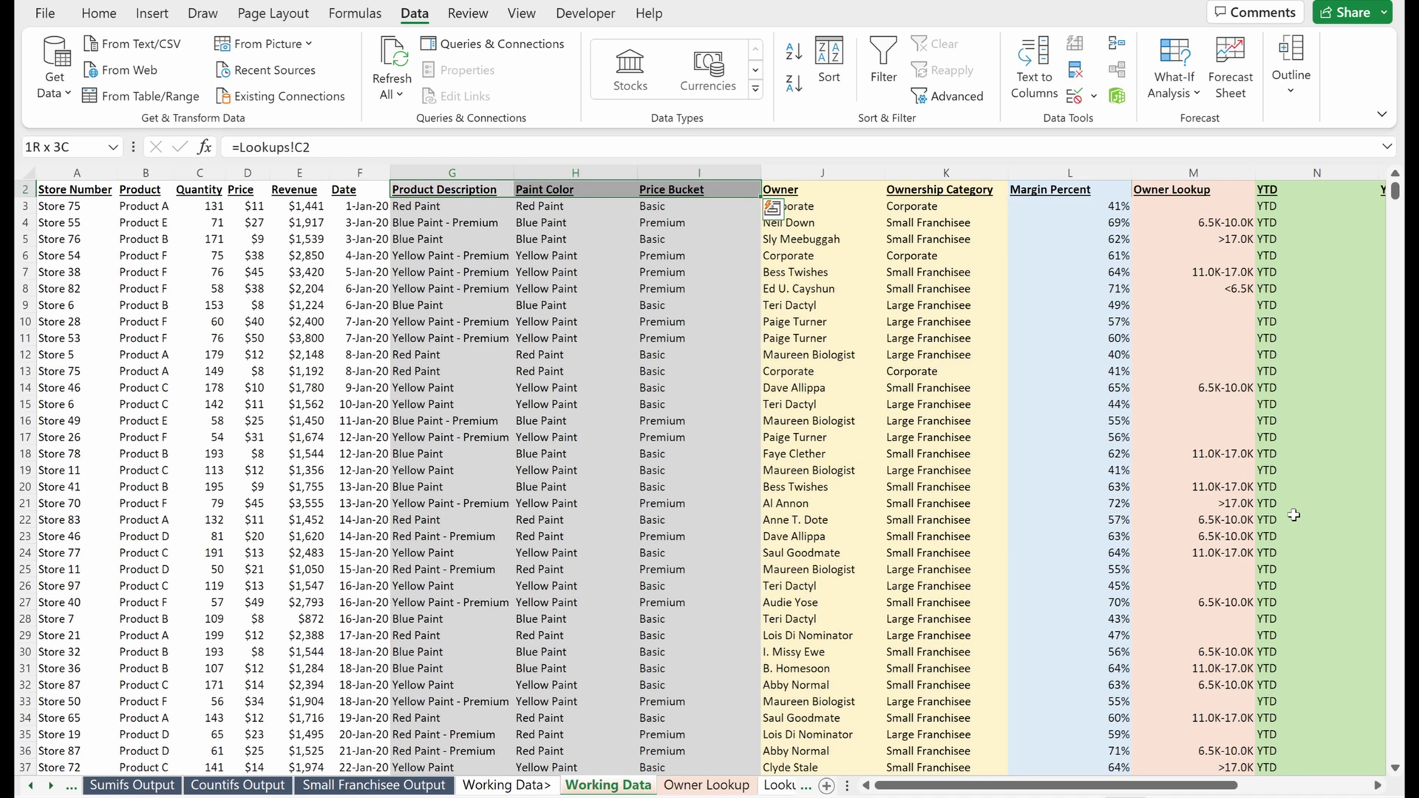
key("Left")
scroll(1293, 516, "up", 1)
key("Left")
key("Left")
key("Left")
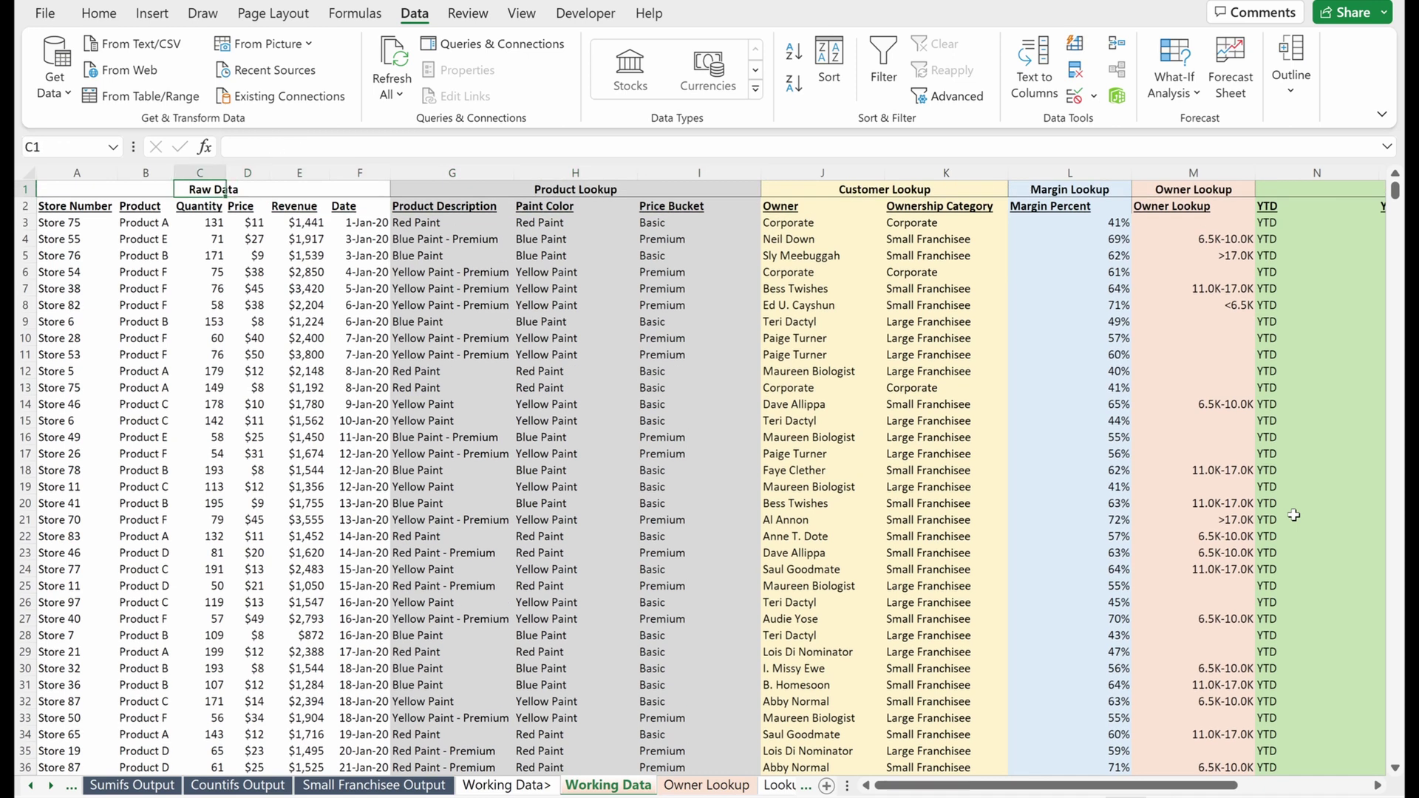
Step: Make C3 the active cell and freeze panes there, fixing rows 1–2 and columns A–B
key("Down")
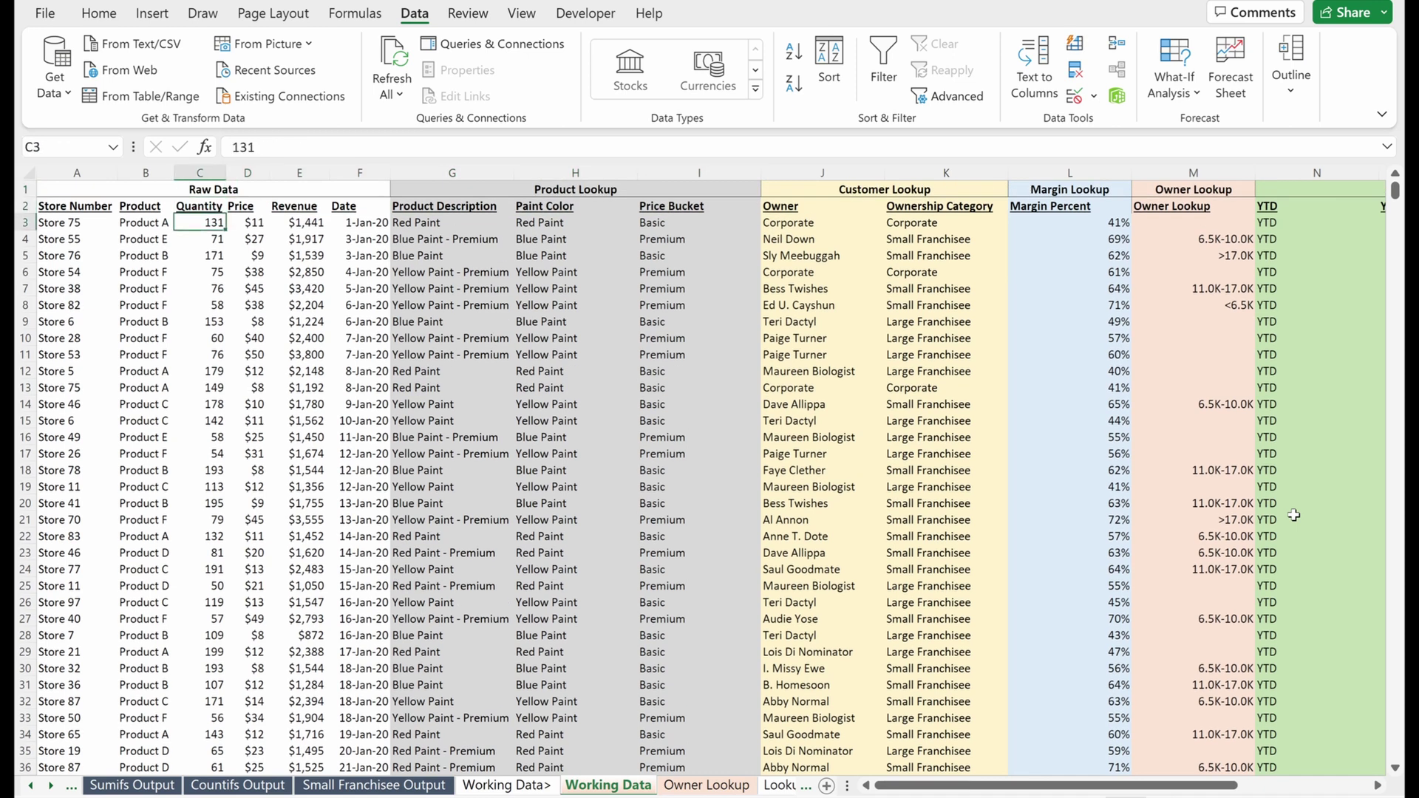
key("Left")
key("Left")
key("Up")
key("Right")
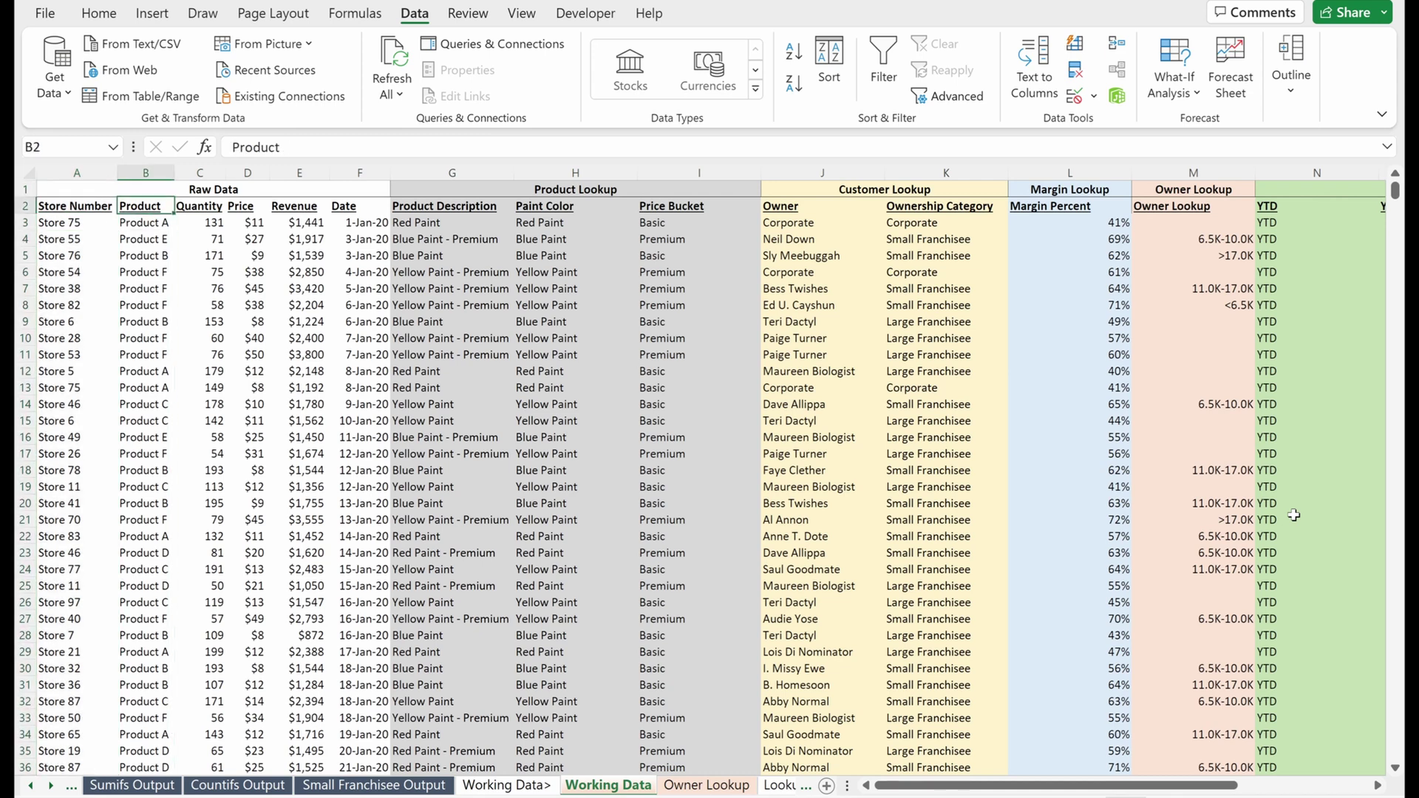
key("Right")
key("Down")
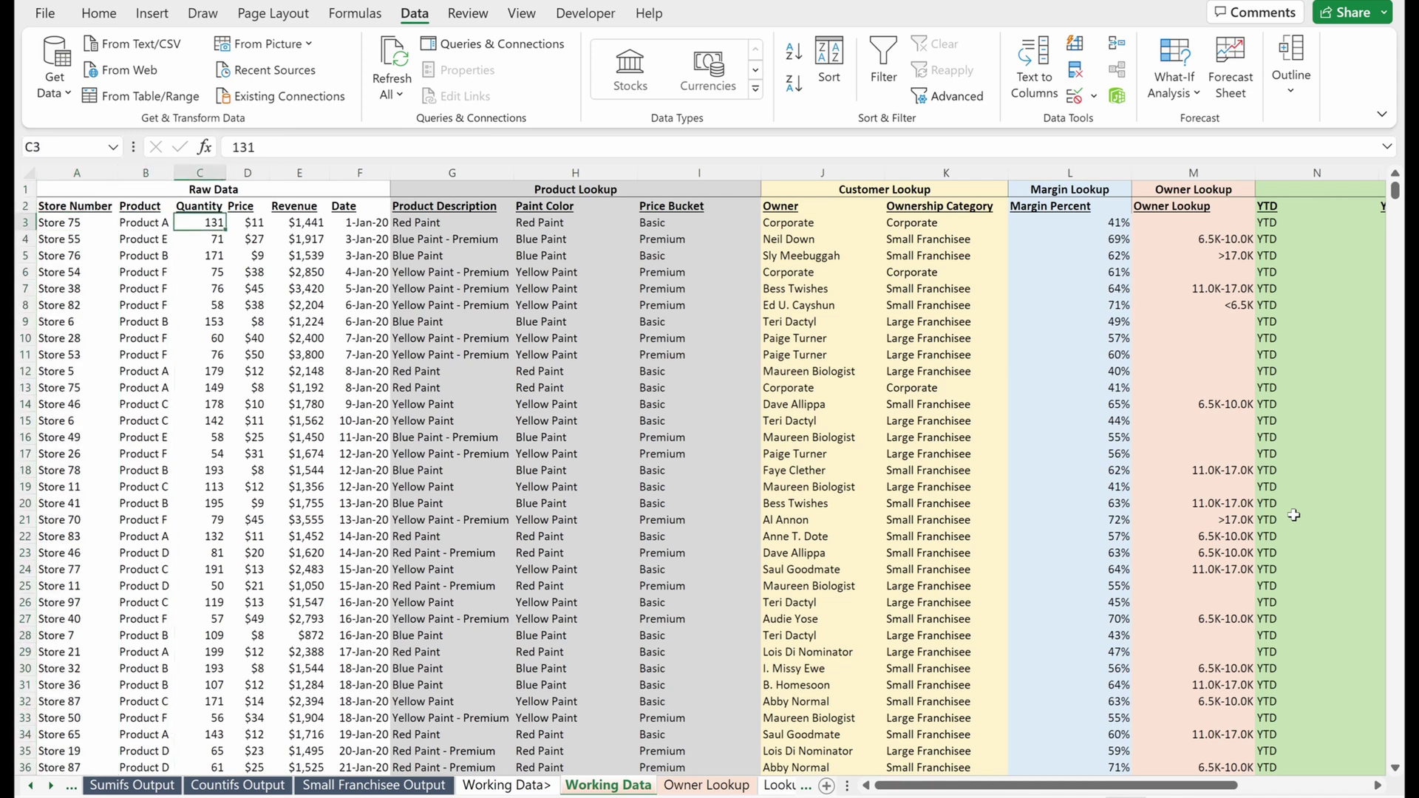
left_click(524, 16)
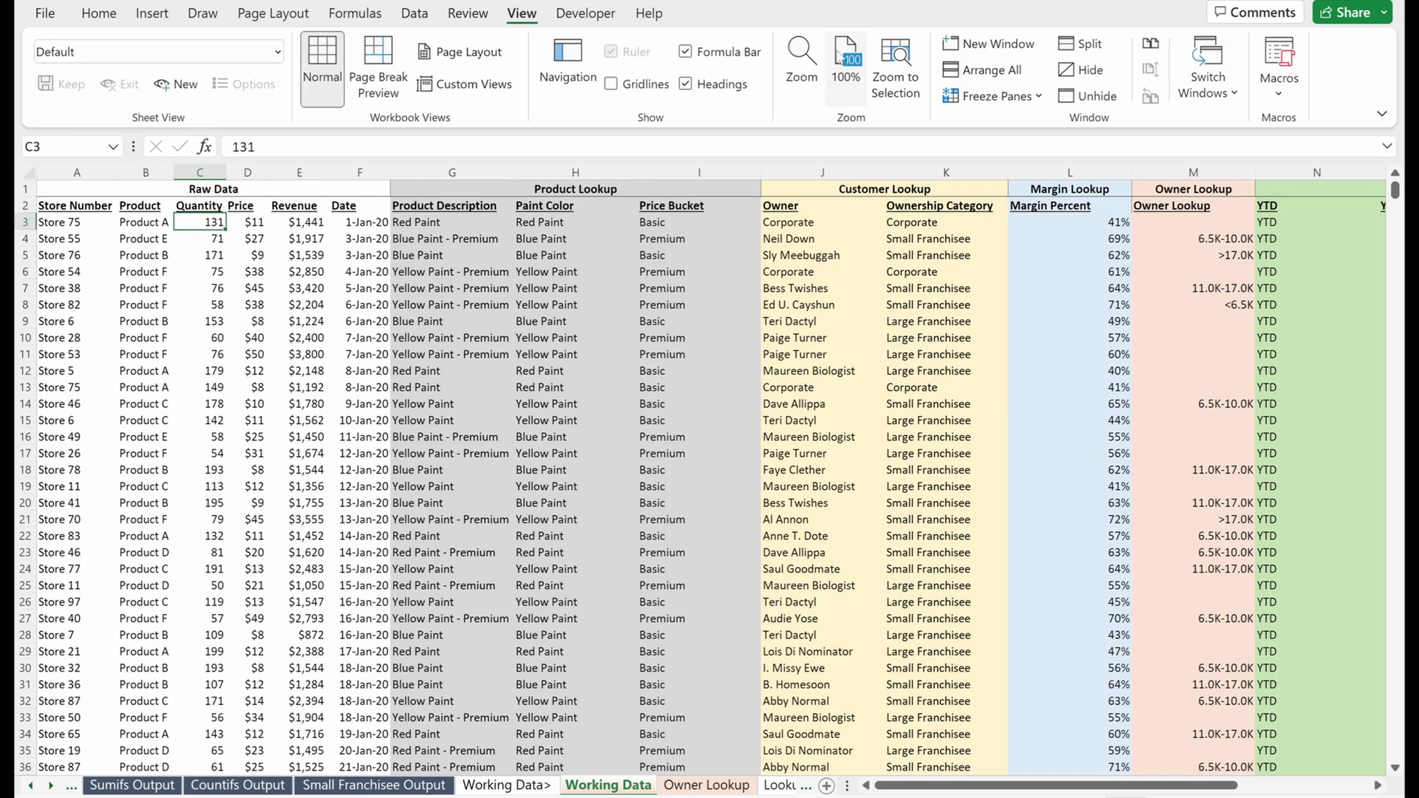
left_click(977, 98)
left_click(992, 137)
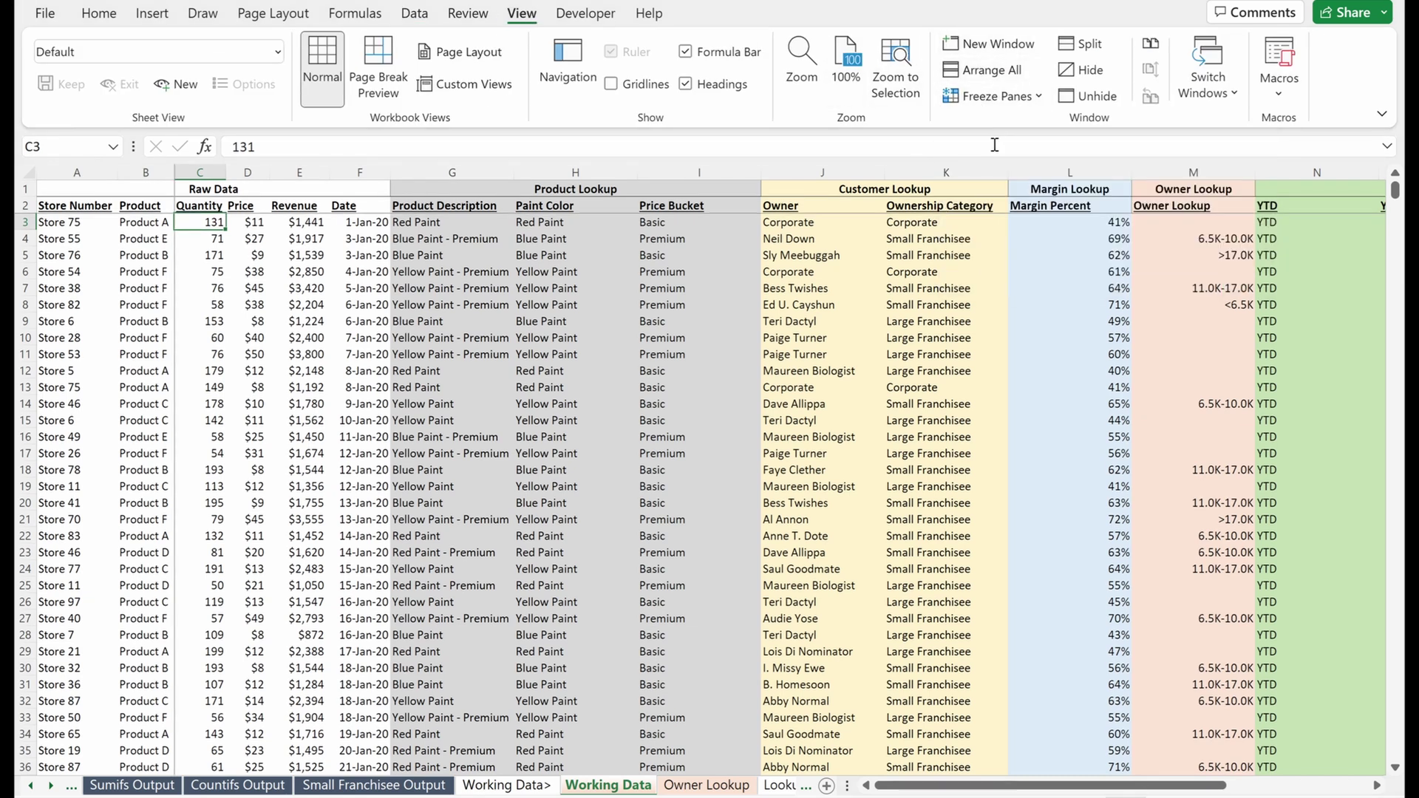
key("Right")
key("Right")
key("Right")
key("Right")
key("Right")
key("Right")
key("Right")
key("Right")
key("Right")
key("Right")
key("Right")
key("Right")
key("Right")
key("Right")
key("Right")
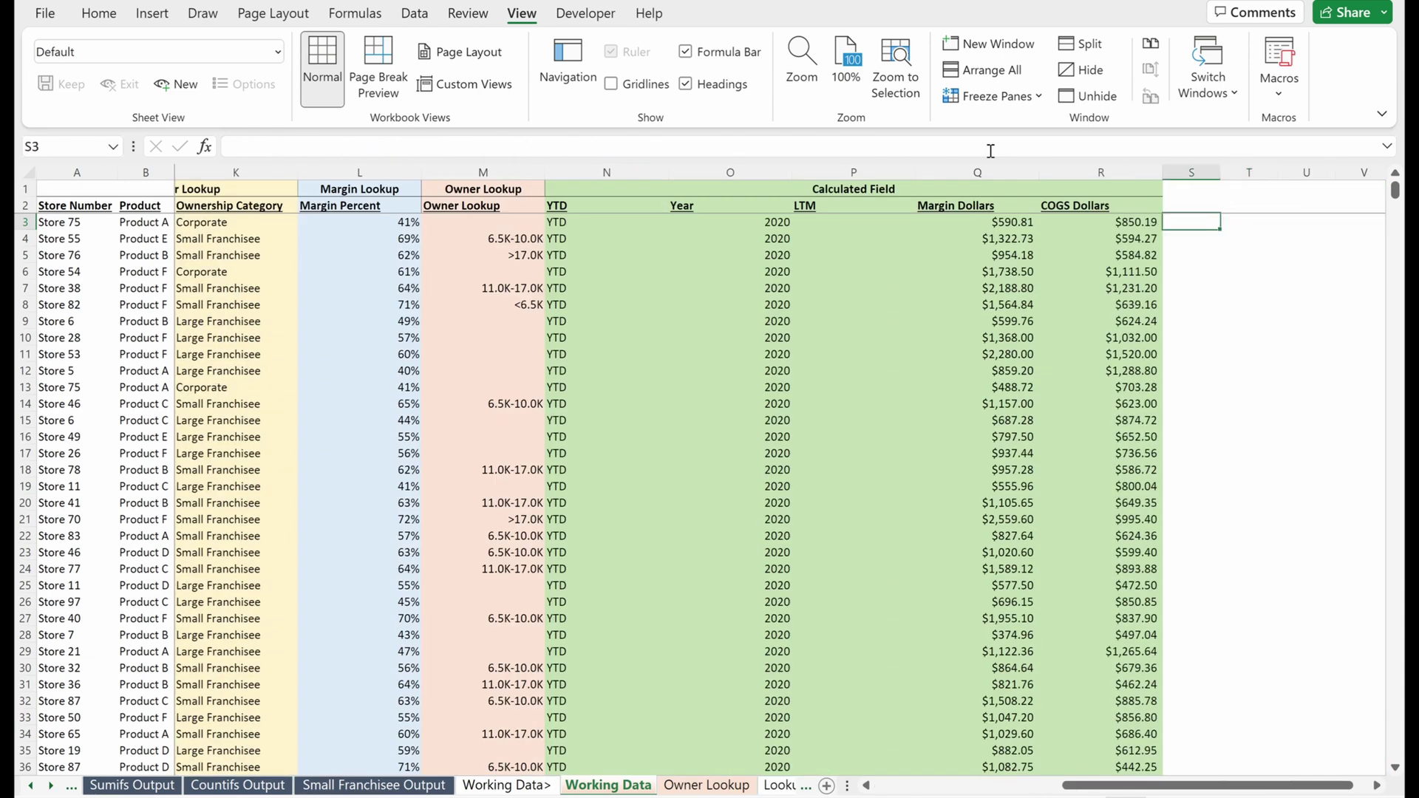
key("Down")
key("Down")
key("Down")
key("Down")
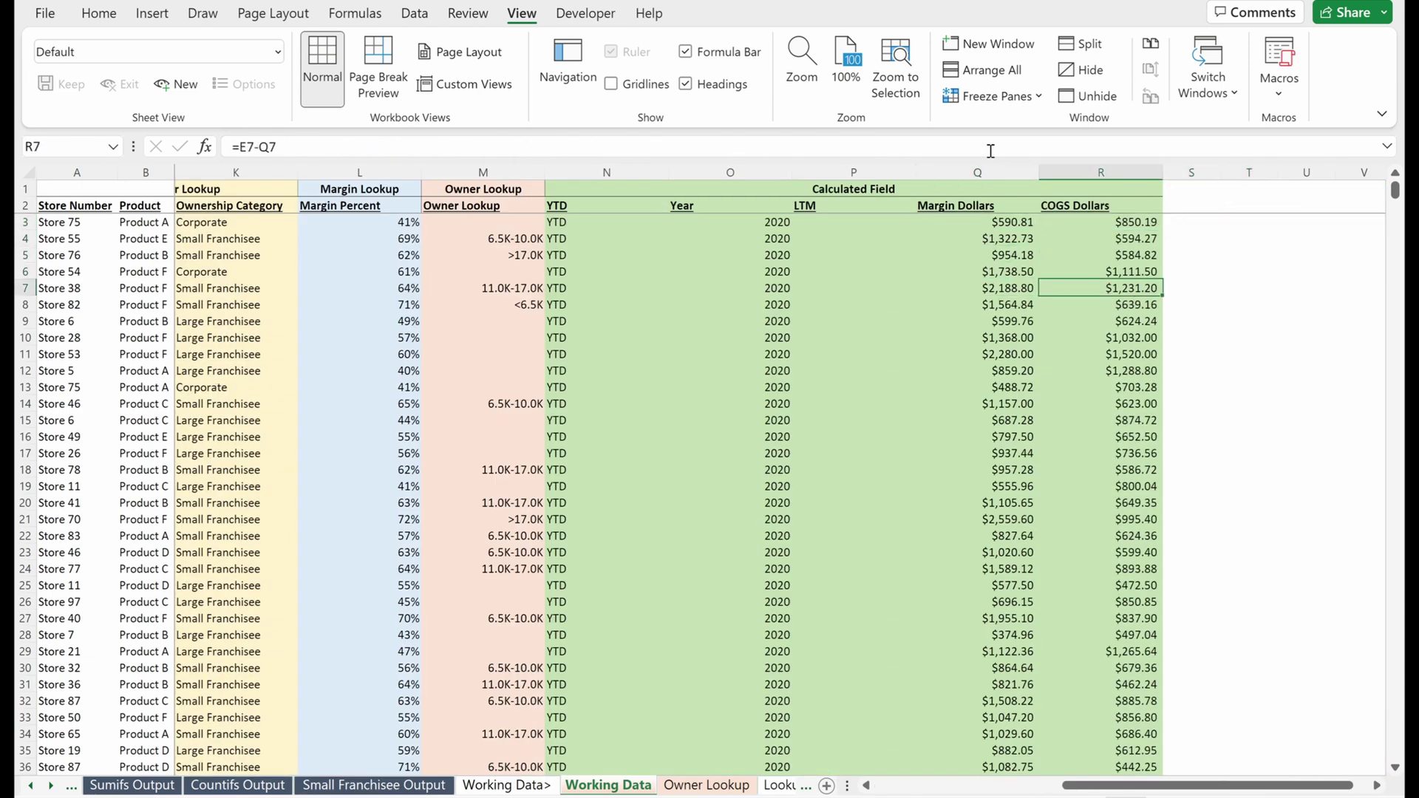
key("Right")
key("Right")
key("Right")
key("Right")
key("Right")
key("Right")
key("Right")
key("Right")
key("Right")
key("Right")
key("Right")
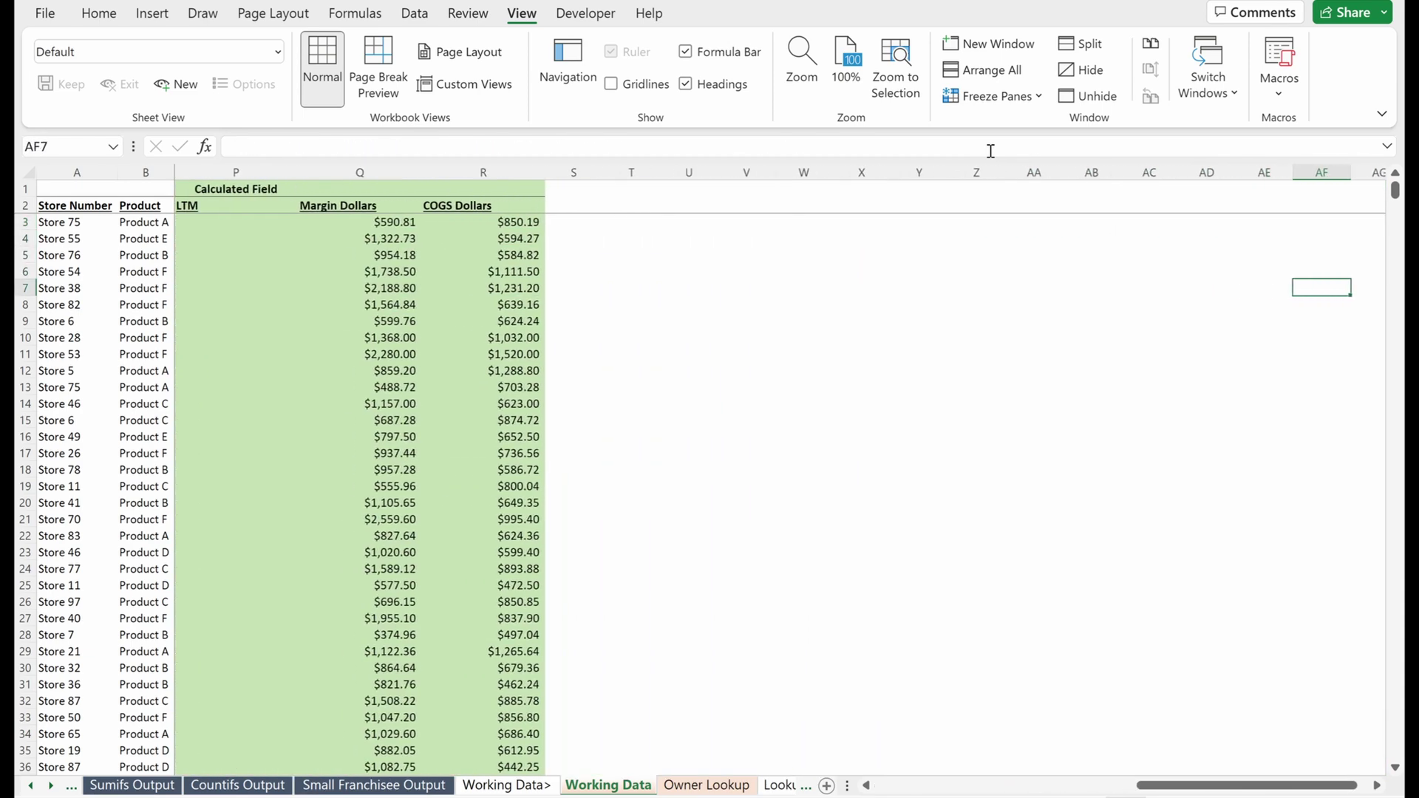
key("ctrl+Left")
key("Left")
key("Left")
key("Left")
key("Left")
key("Left")
key("Left")
key("Left")
key("Left")
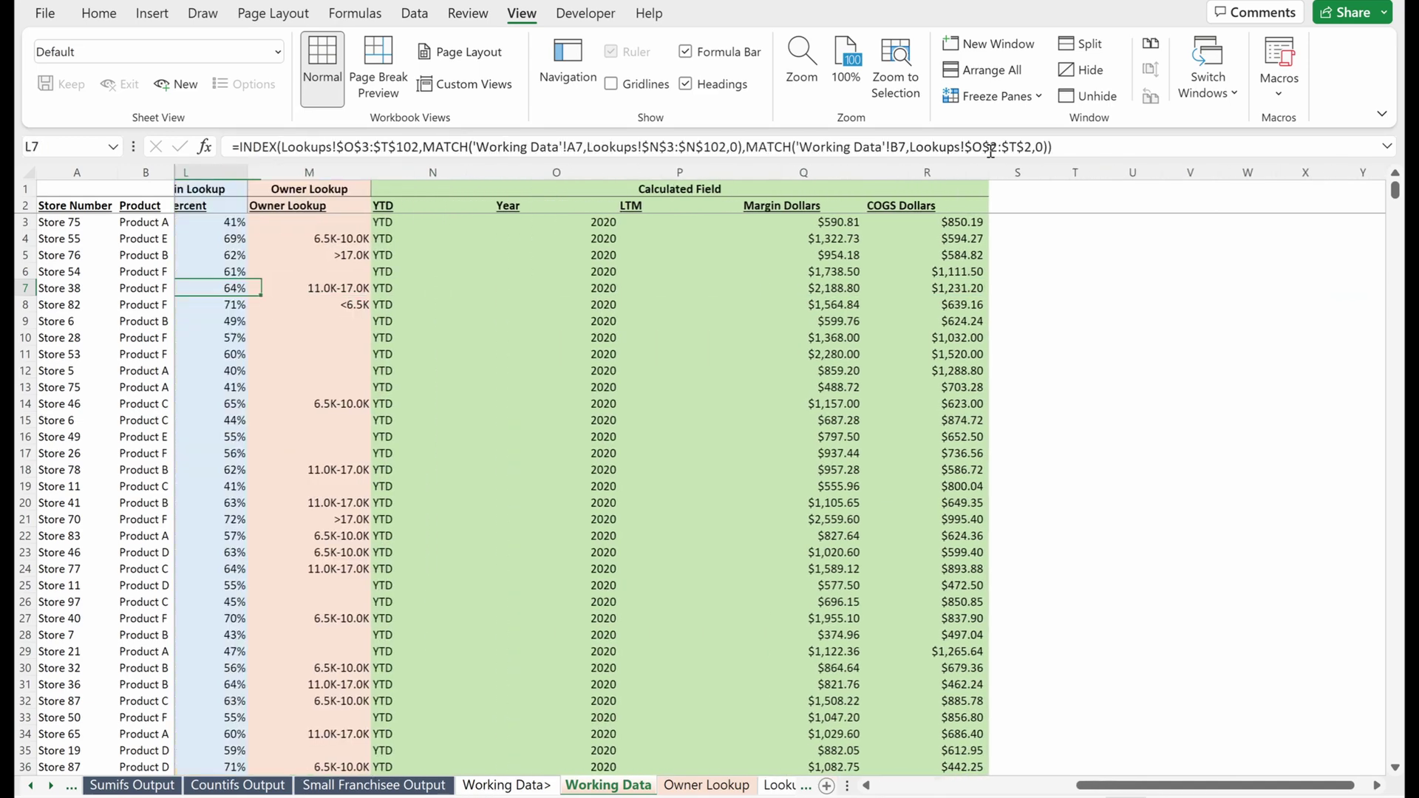
key("ctrl+Down")
key("Down")
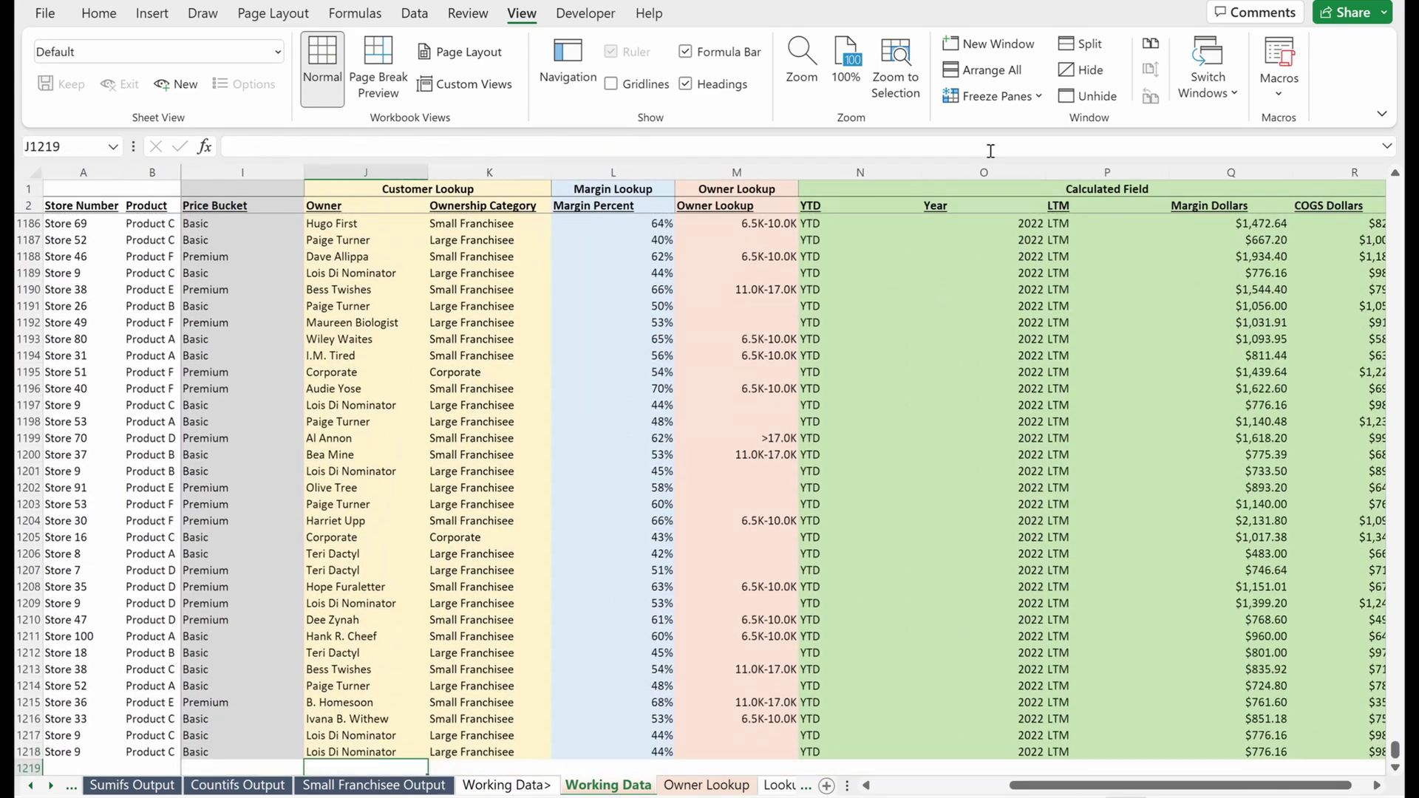
key("Up")
key("Left")
key("Left")
key("Up")
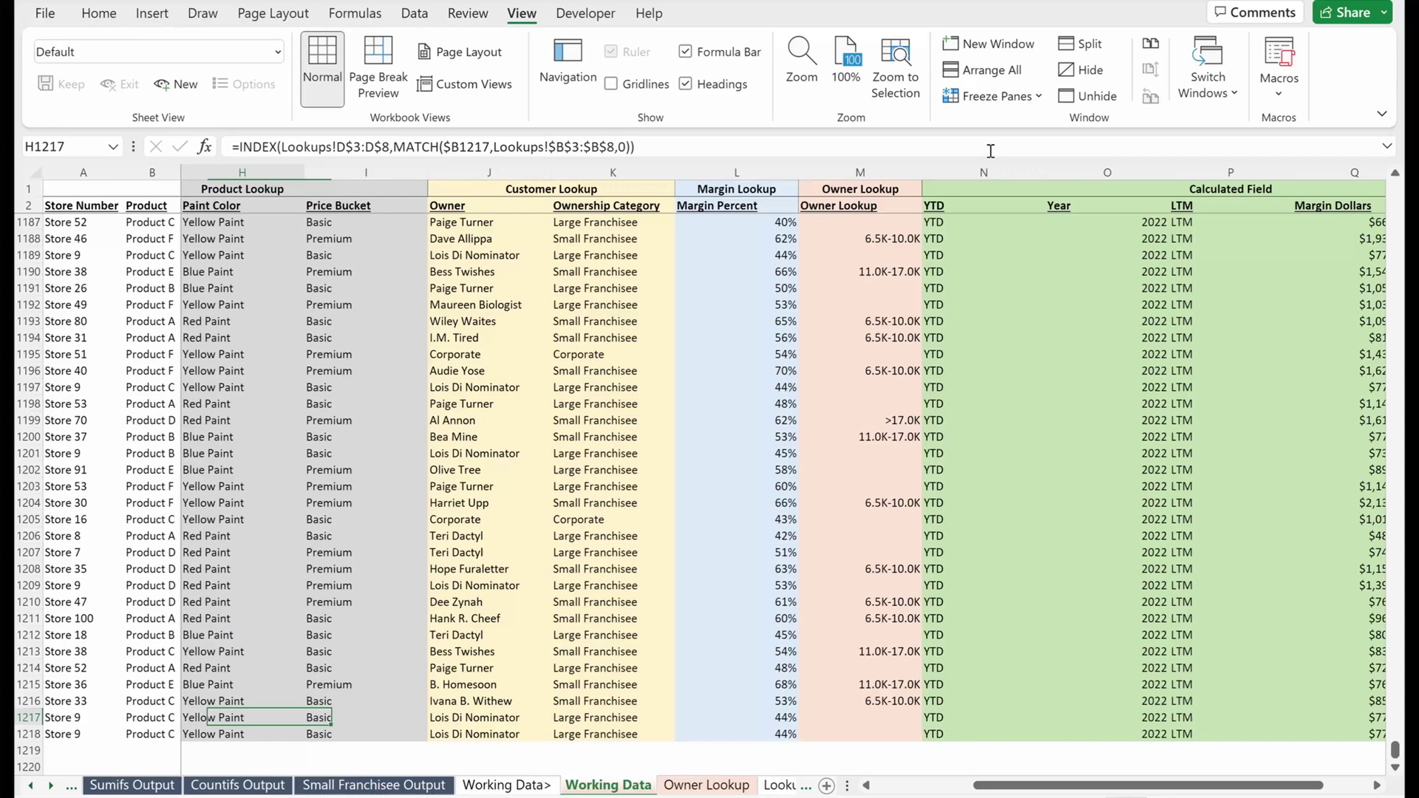
key("Left")
key("Left")
key("Left")
key("Right")
key("Right")
key("Right")
key("Right")
key("Right")
key("Right")
key("Right")
key("Right")
key("Right")
key("Right")
key("Right")
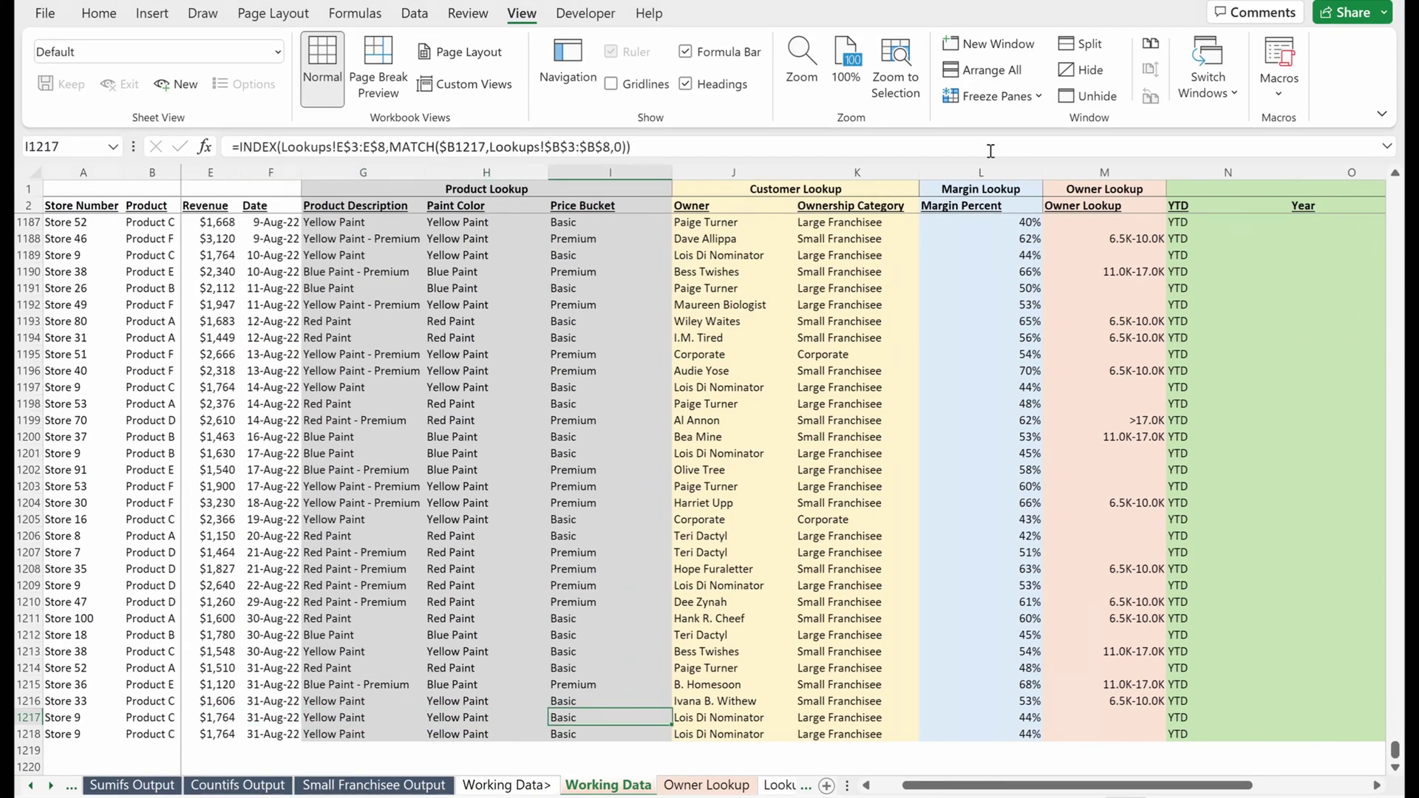
key("Right")
key("Right")
key("Left")
key("Left")
key("Left")
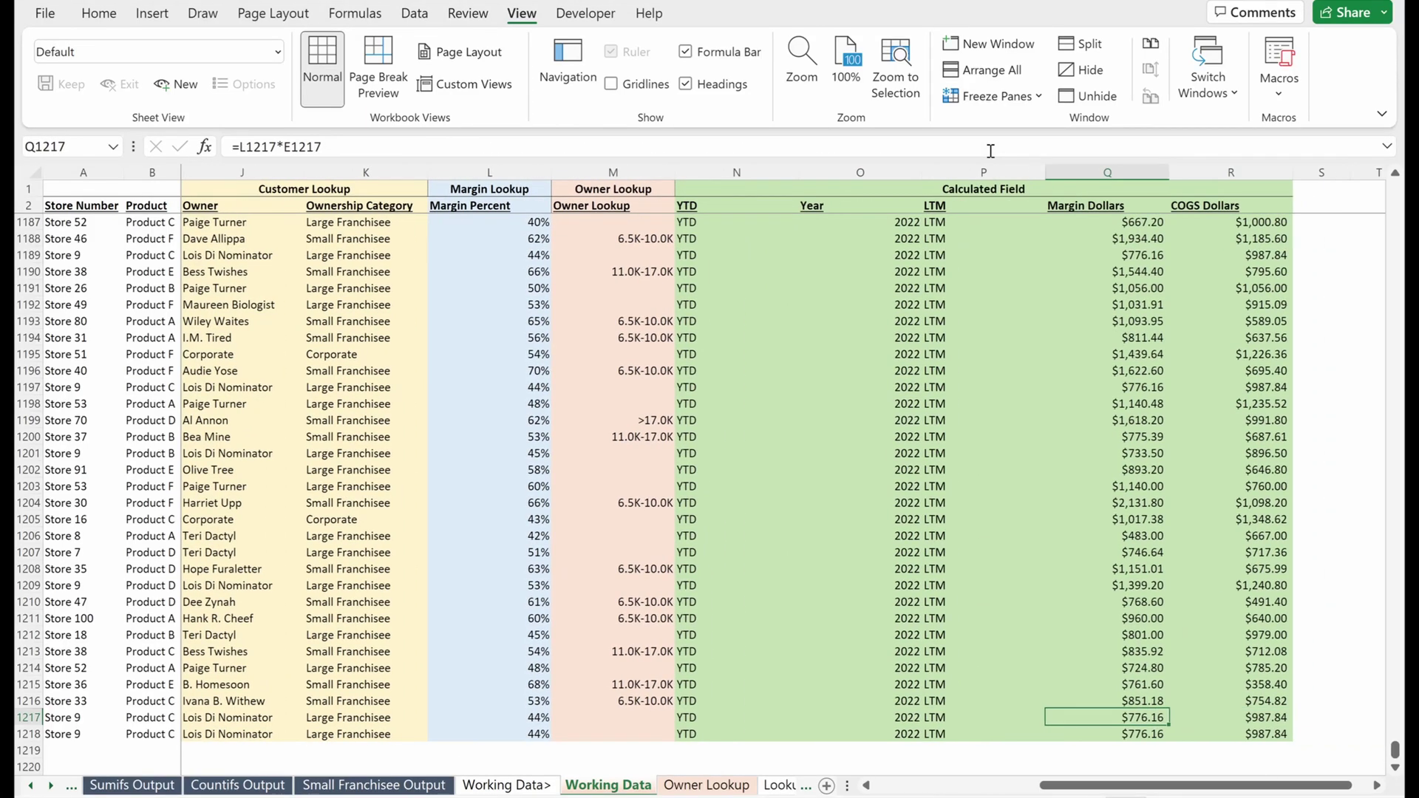
key("Right")
key("ctrl+space")
key("Right")
key("ctrl+space")
key("Left")
key("Left")
key("Left")
key("Left")
key("ctrl+space")
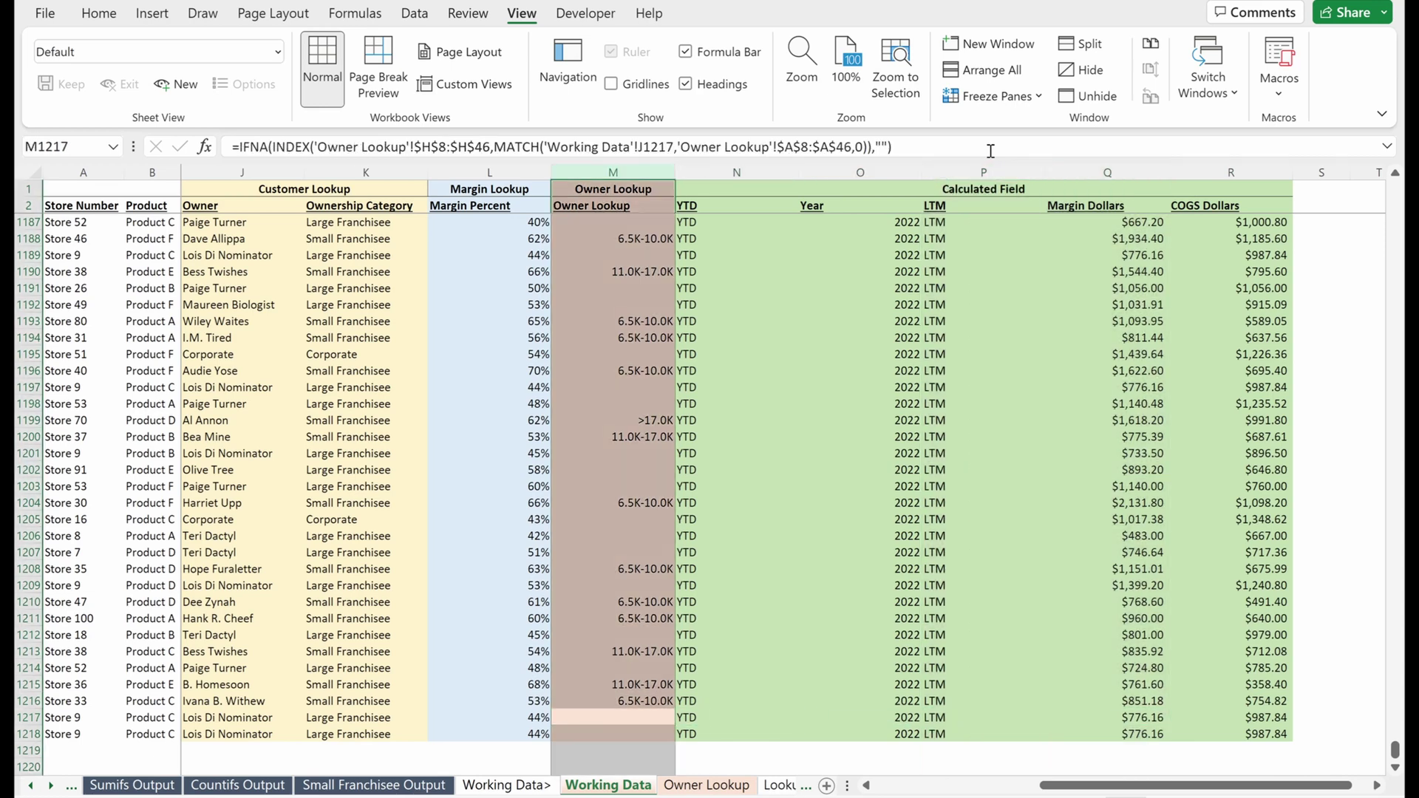
key("Left")
key("Left")
key("Up")
key("Up")
key("Up")
key("Up")
key("Up")
key("Up")
key("Right")
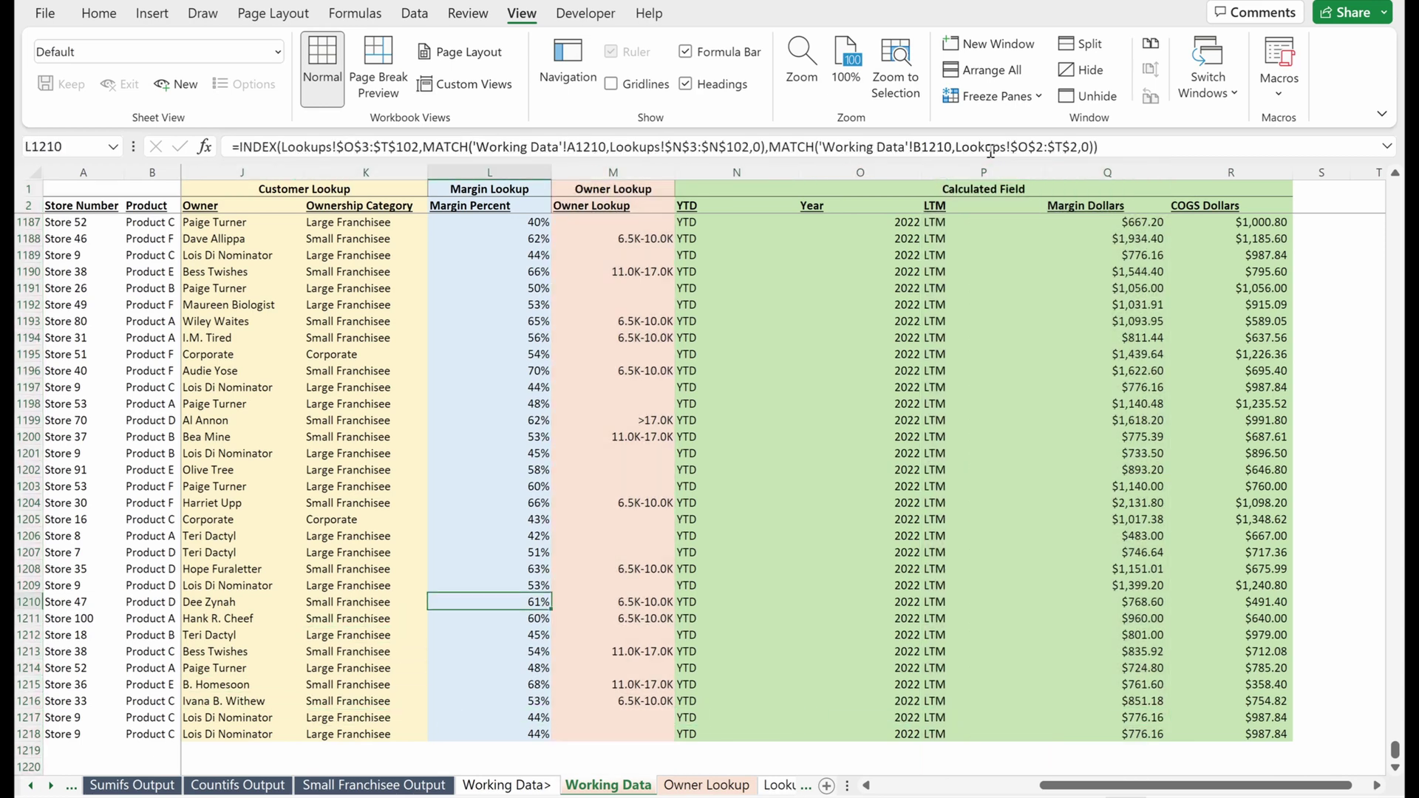
key("Up")
key("Up")
key("Up")
key("Up")
key("Up")
key("Up")
key("shift+space")
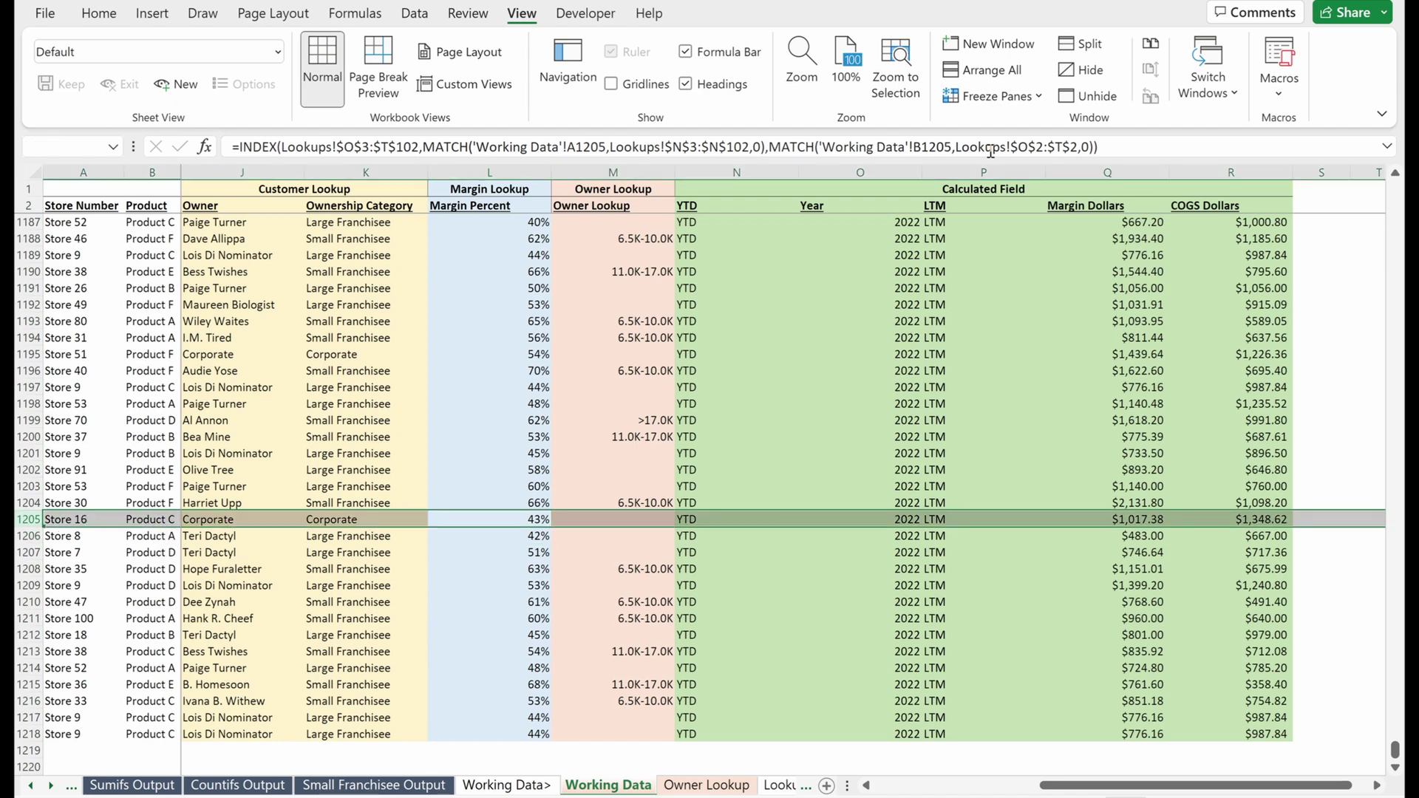
key("Down")
key("shift+space")
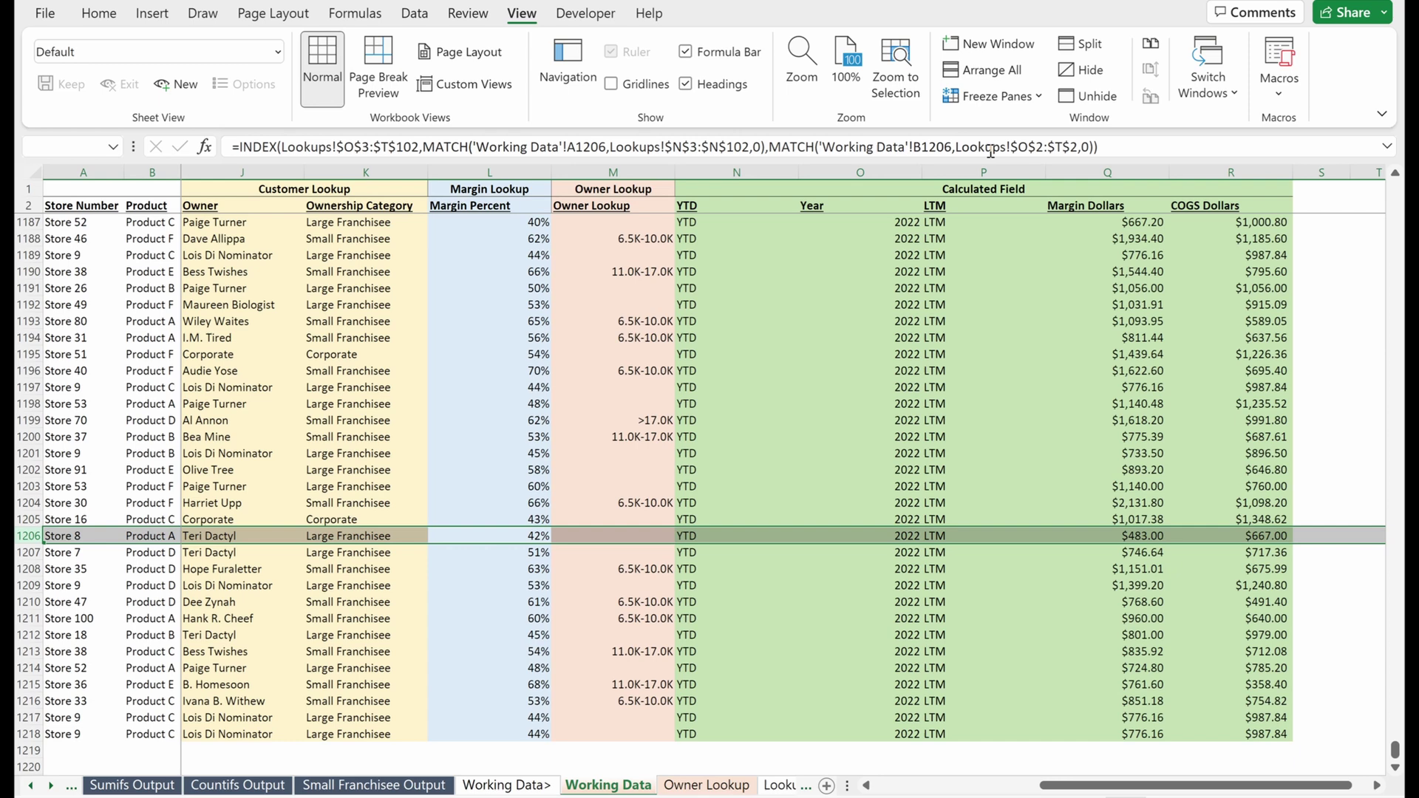
key("Home")
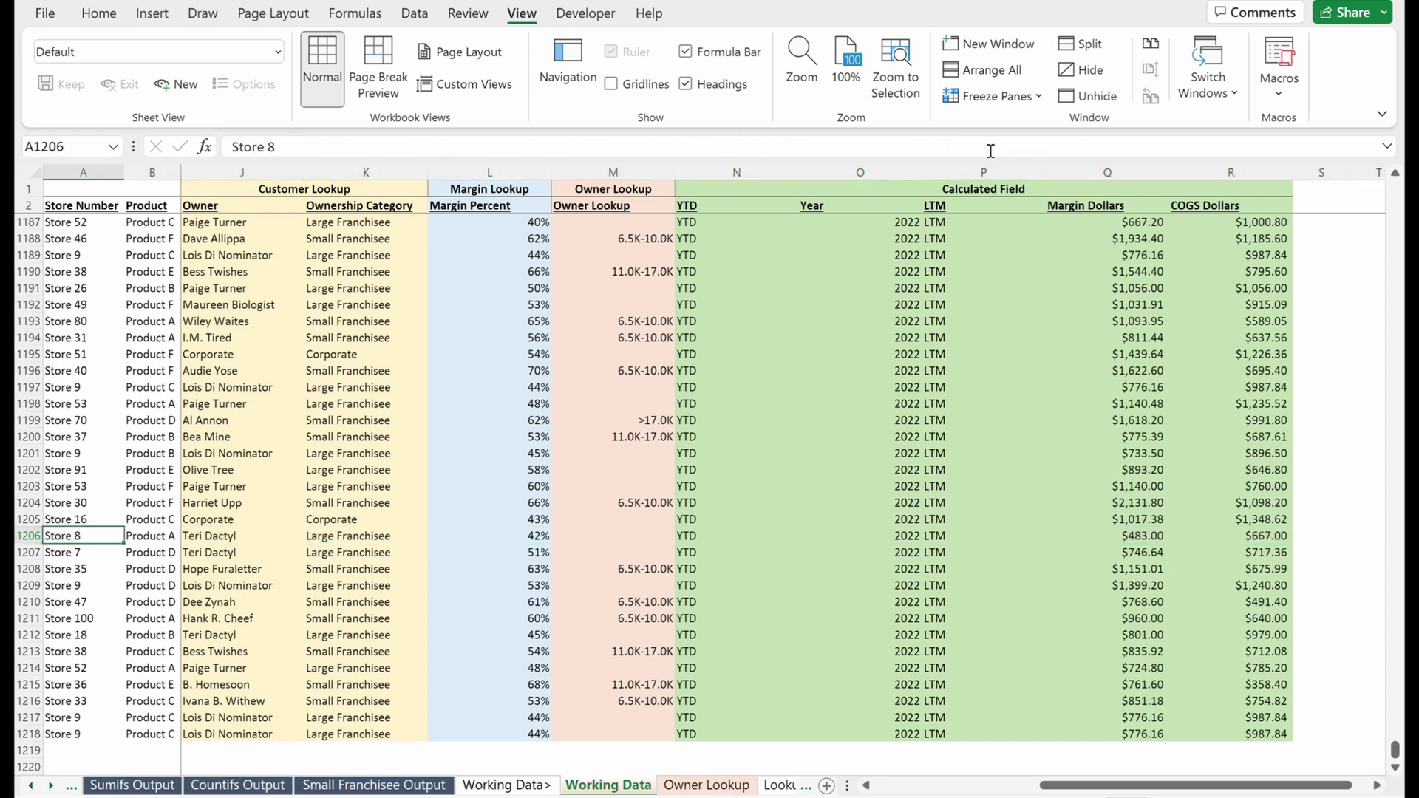
key("Right")
key("Right")
key("Home")
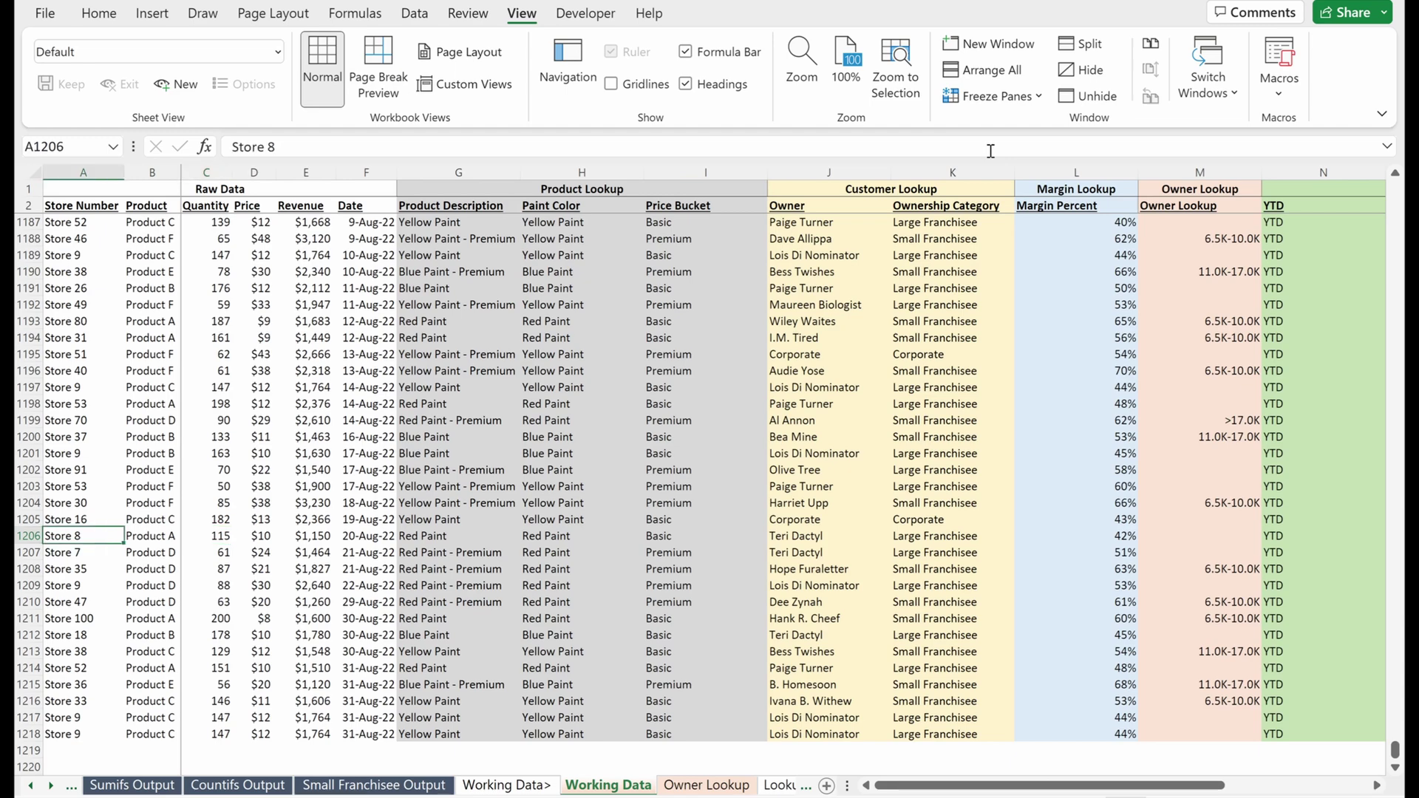
key("ctrl+Up")
key("Down")
key("Right")
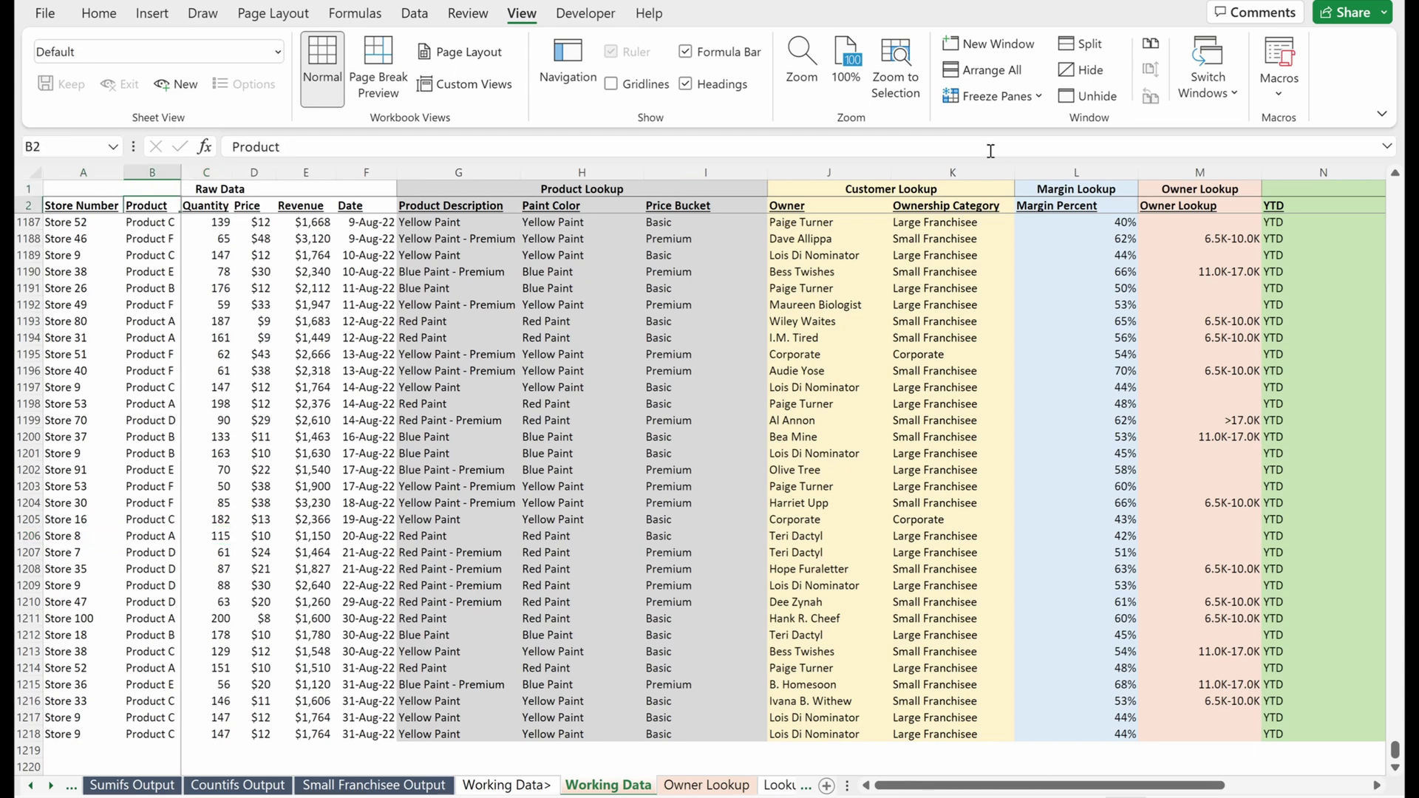
key("Down")
key("Right")
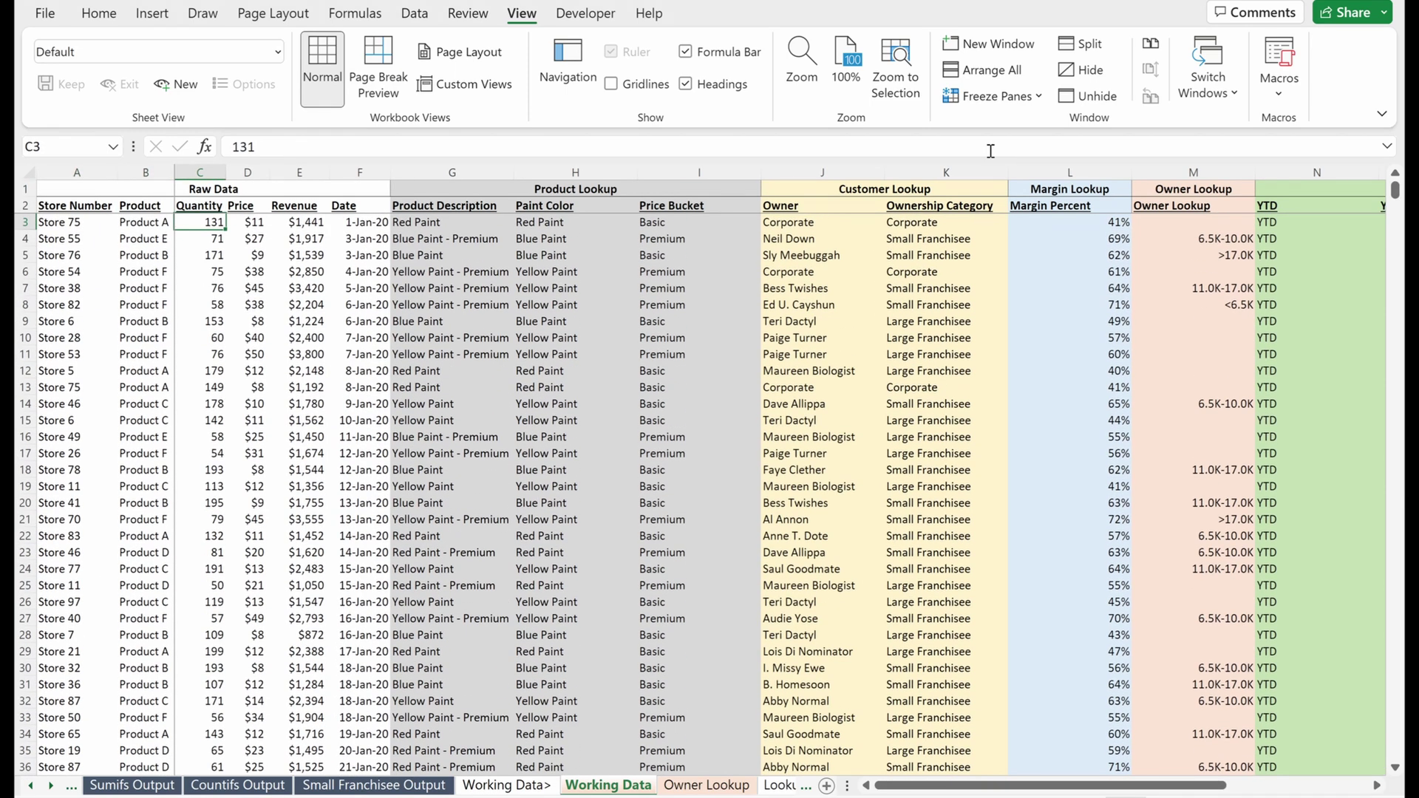
key("Down")
key("Right")
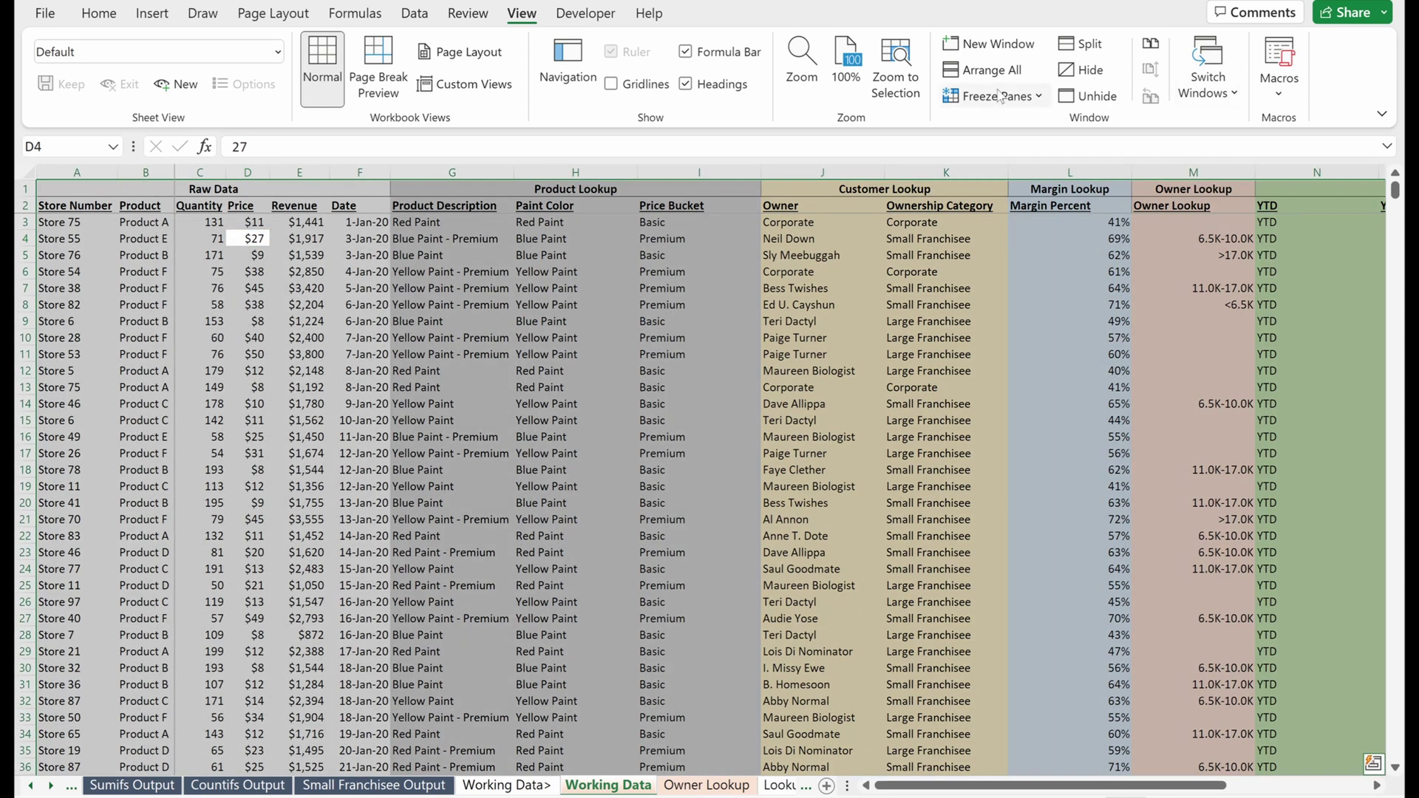
Step: Unfreeze the panes and jump around the sheet to confirm it scrolls freely
left_click(994, 96)
left_click(1018, 145)
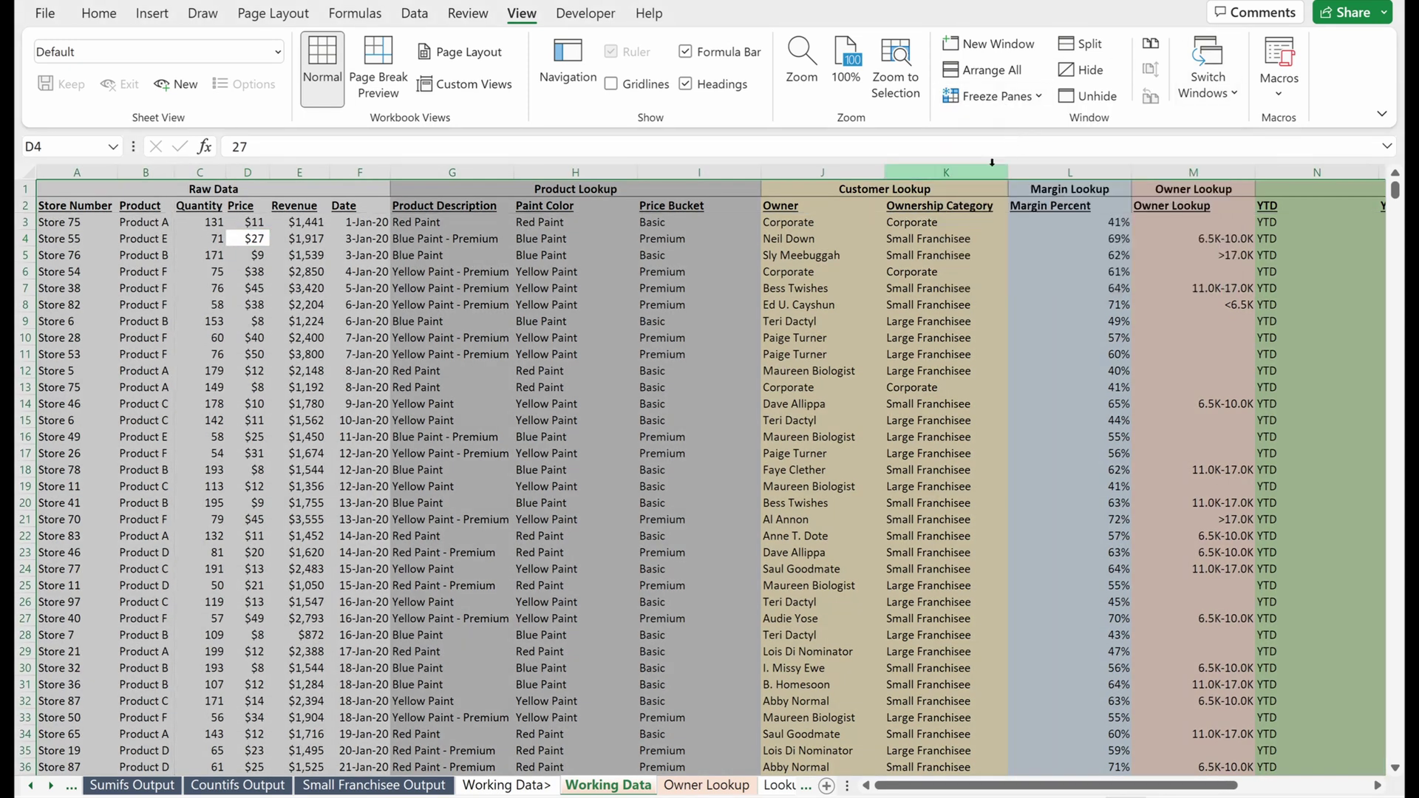
left_click(200, 338)
key("ctrl+Right")
key("Down")
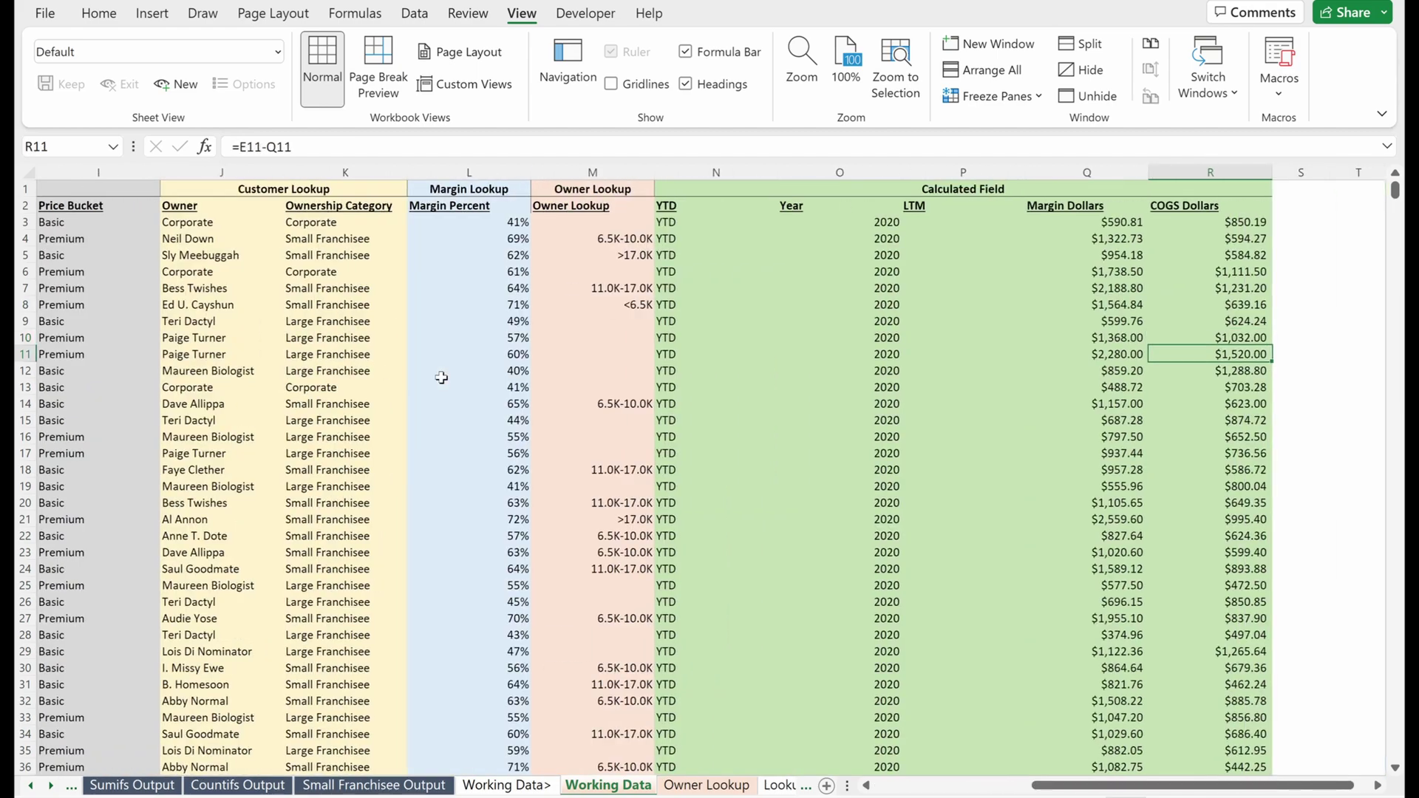
key("ctrl+Down")
key("ctrl+Left")
key("ctrl+Home")
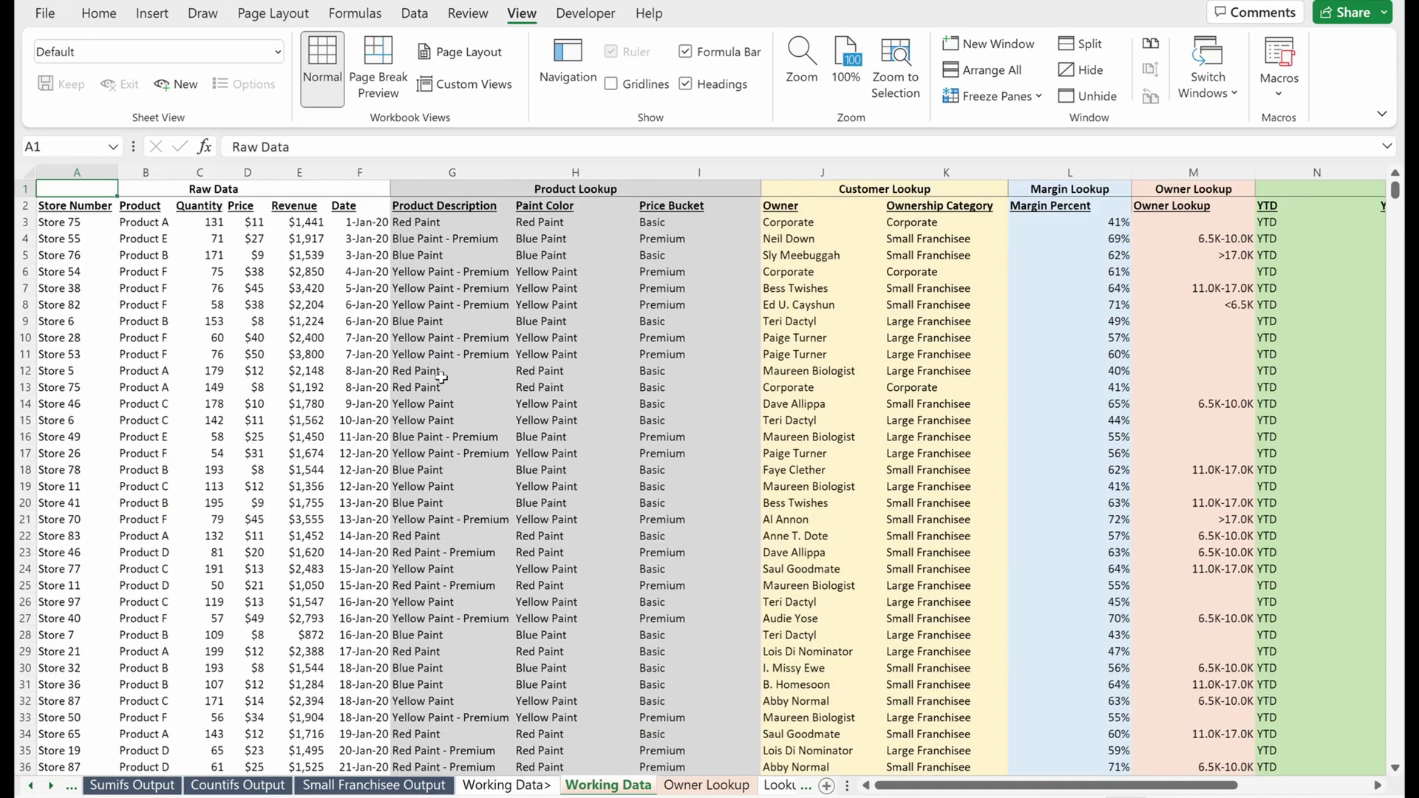
key("Down")
key("Right")
key("Down")
key("Right")
Step: Freeze panes at L13, fixing rows 1–12 and columns A–K
key("Down")
key("Down")
key("Down")
key("Down")
key("Down")
key("Down")
key("Down")
key("Down")
key("Down")
key("Down")
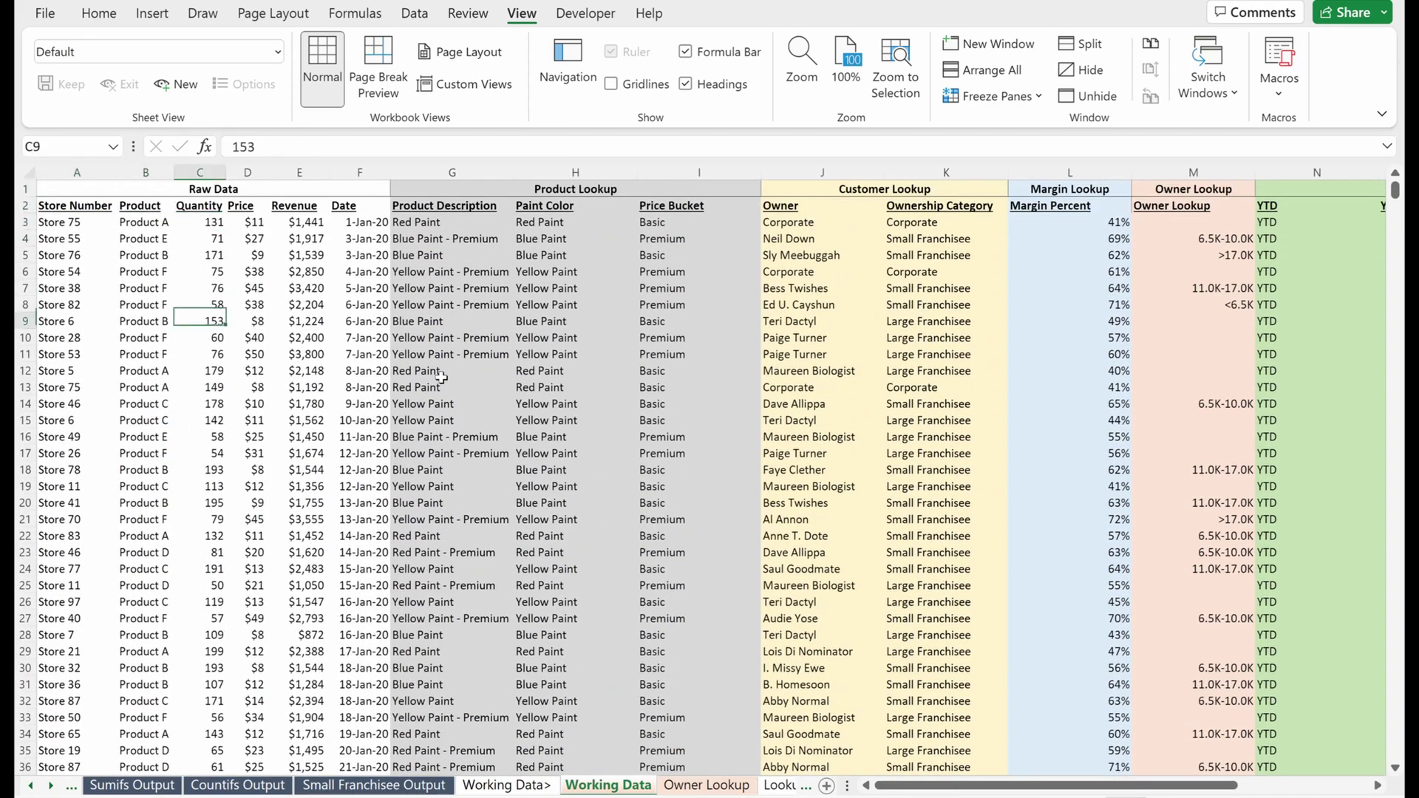
key("Right")
key("Right")
key("Right")
key("Right")
key("Right")
key("Right")
key("Right")
key("Right")
key("Right")
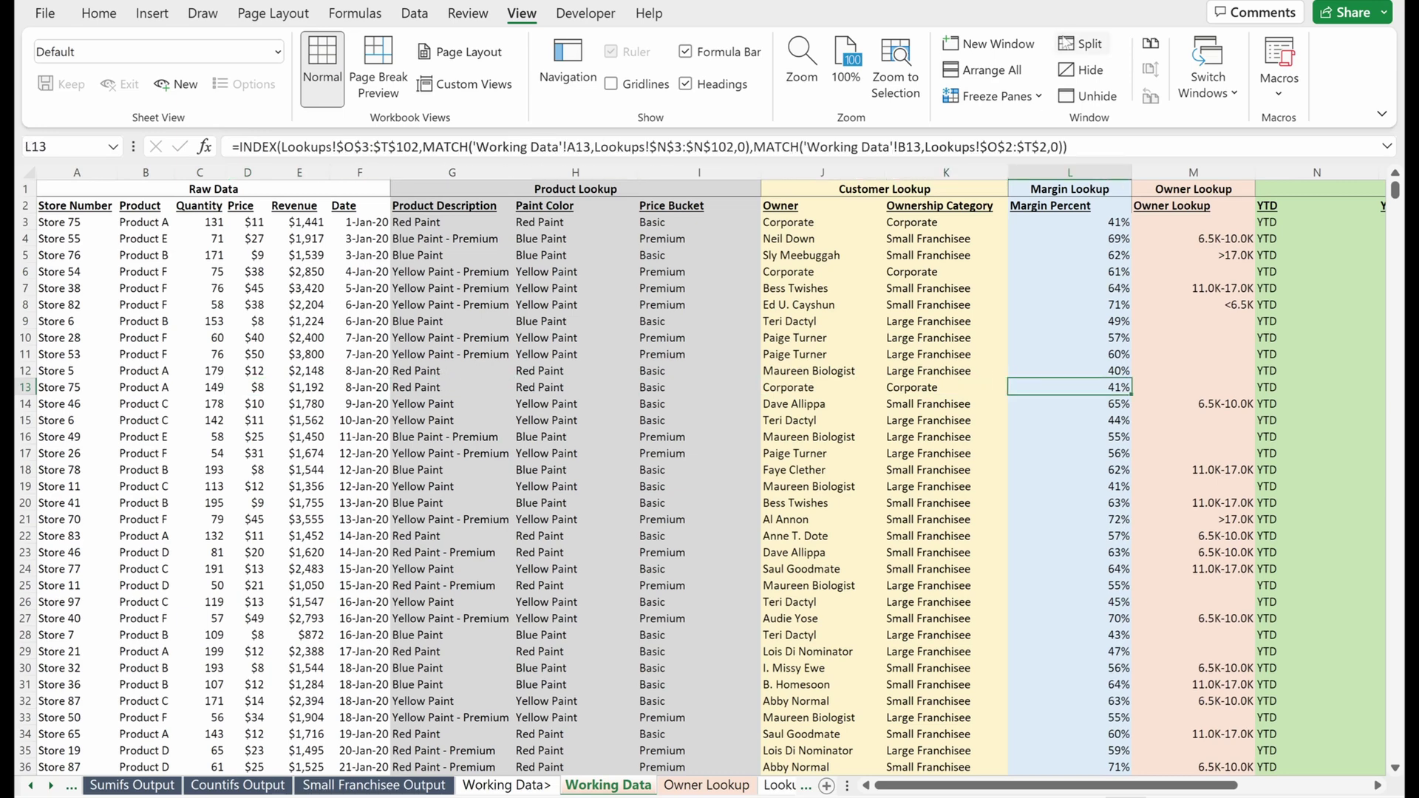
left_click(1026, 96)
left_click(1022, 129)
key("Right")
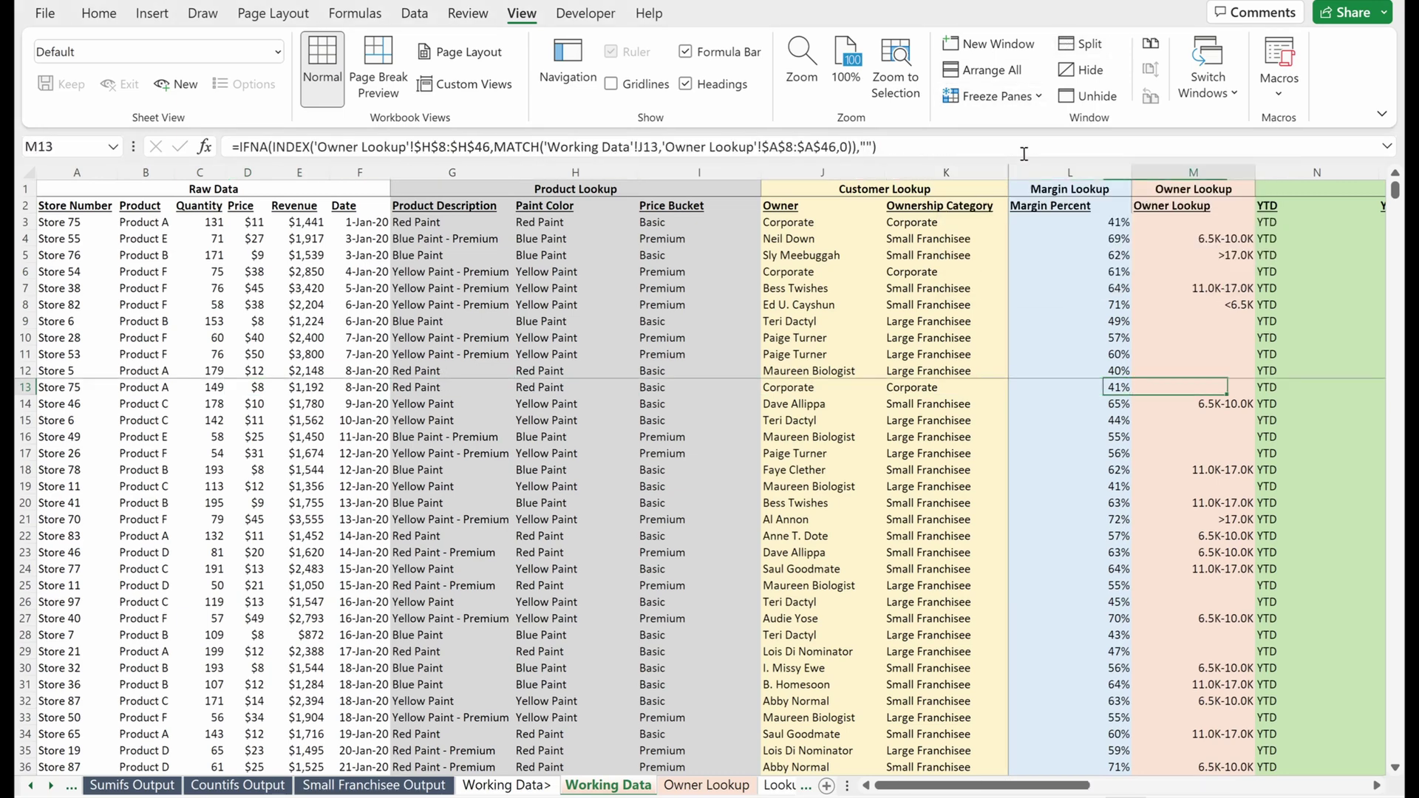
Step: Test the L13 freeze by jumping to the bottom-right and back into the Margin Dollars and LTM columns
key("Right")
key("Right")
key("Right")
key("Right")
key("Right")
key("Down")
key("Down")
key("Down")
key("ctrl+Down")
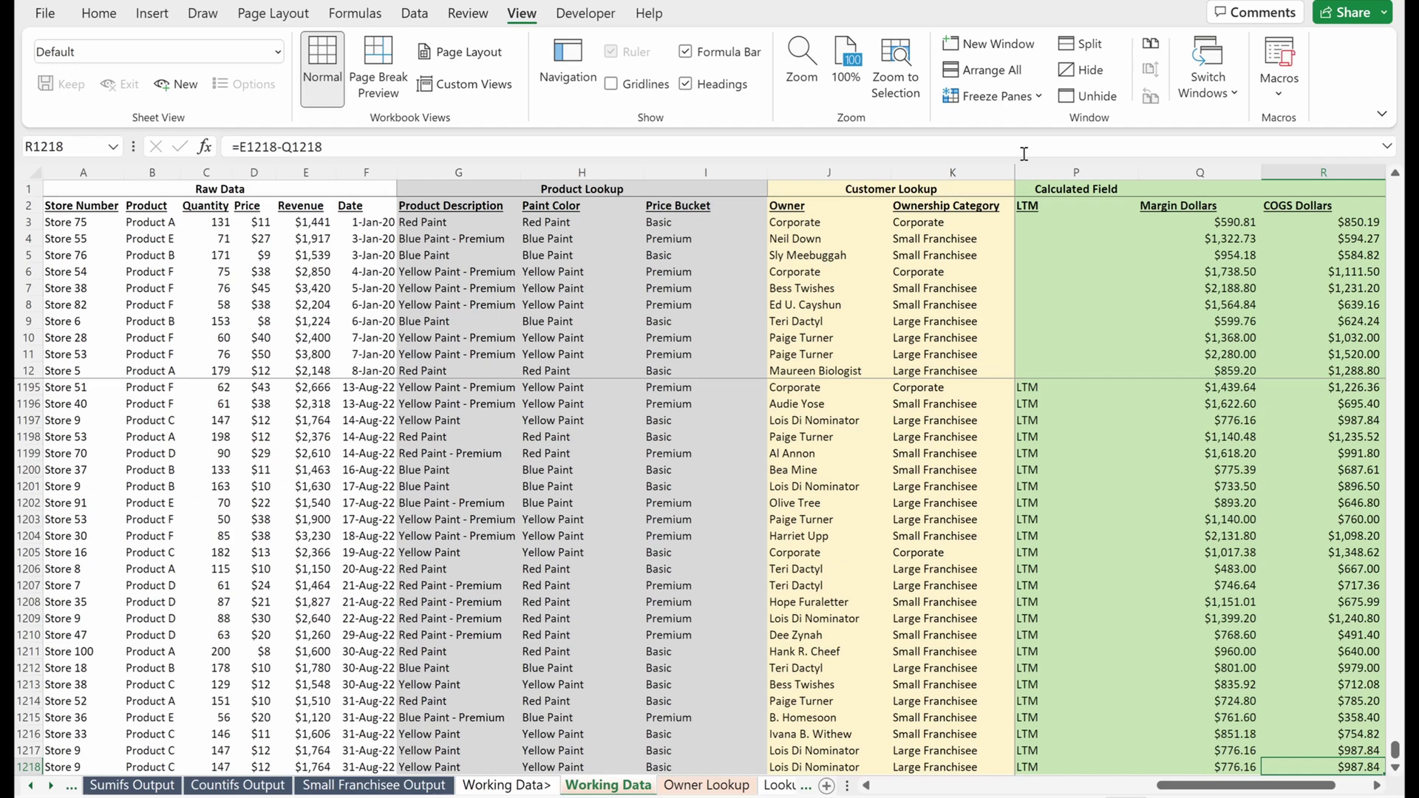
key("Left")
key("Left")
key("ctrl+Up")
key("Right")
key("Down")
key("Down")
key("Down")
key("Down")
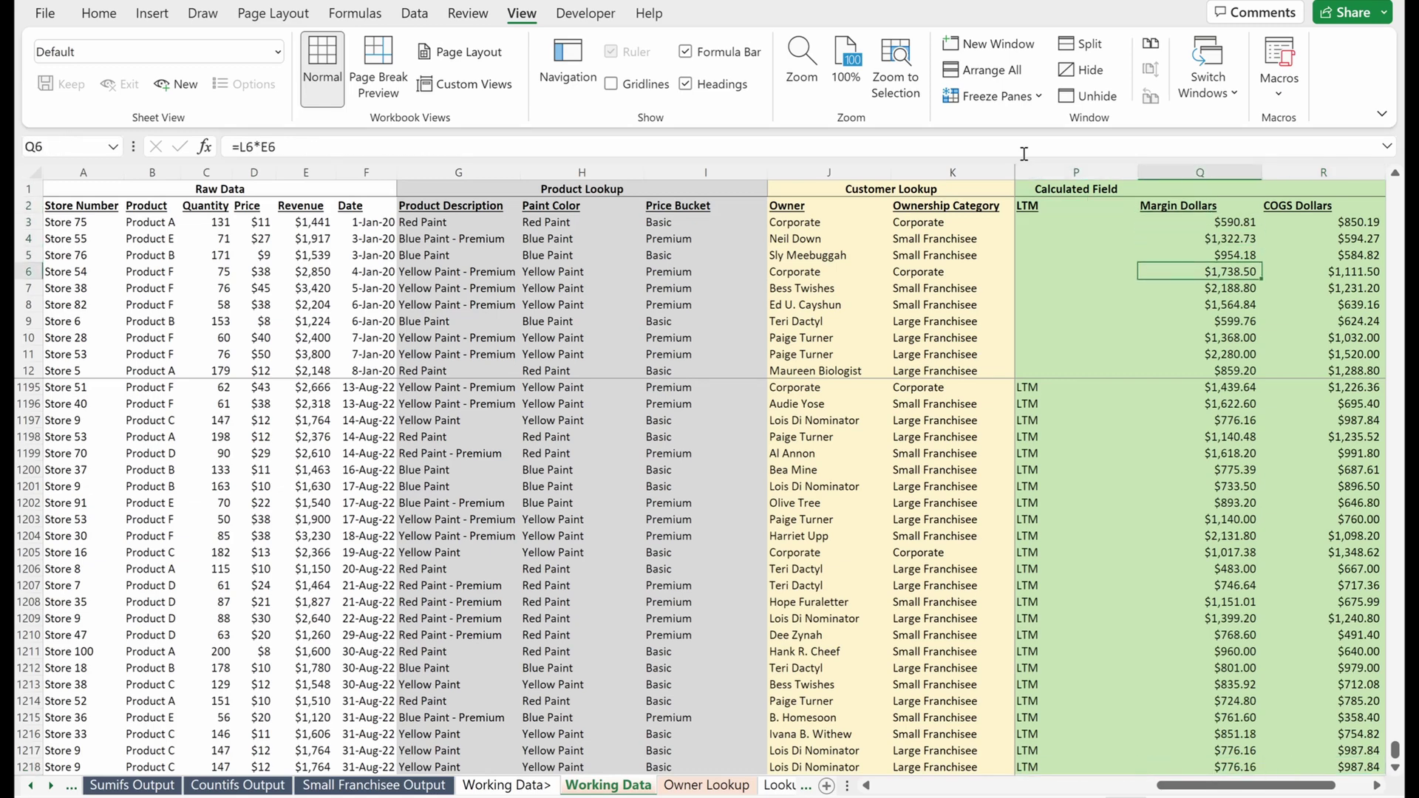
key("Down")
key("Down")
key("Down")
key("Down")
key("Down")
key("Down")
key("Down")
key("Down")
left_click(1071, 485)
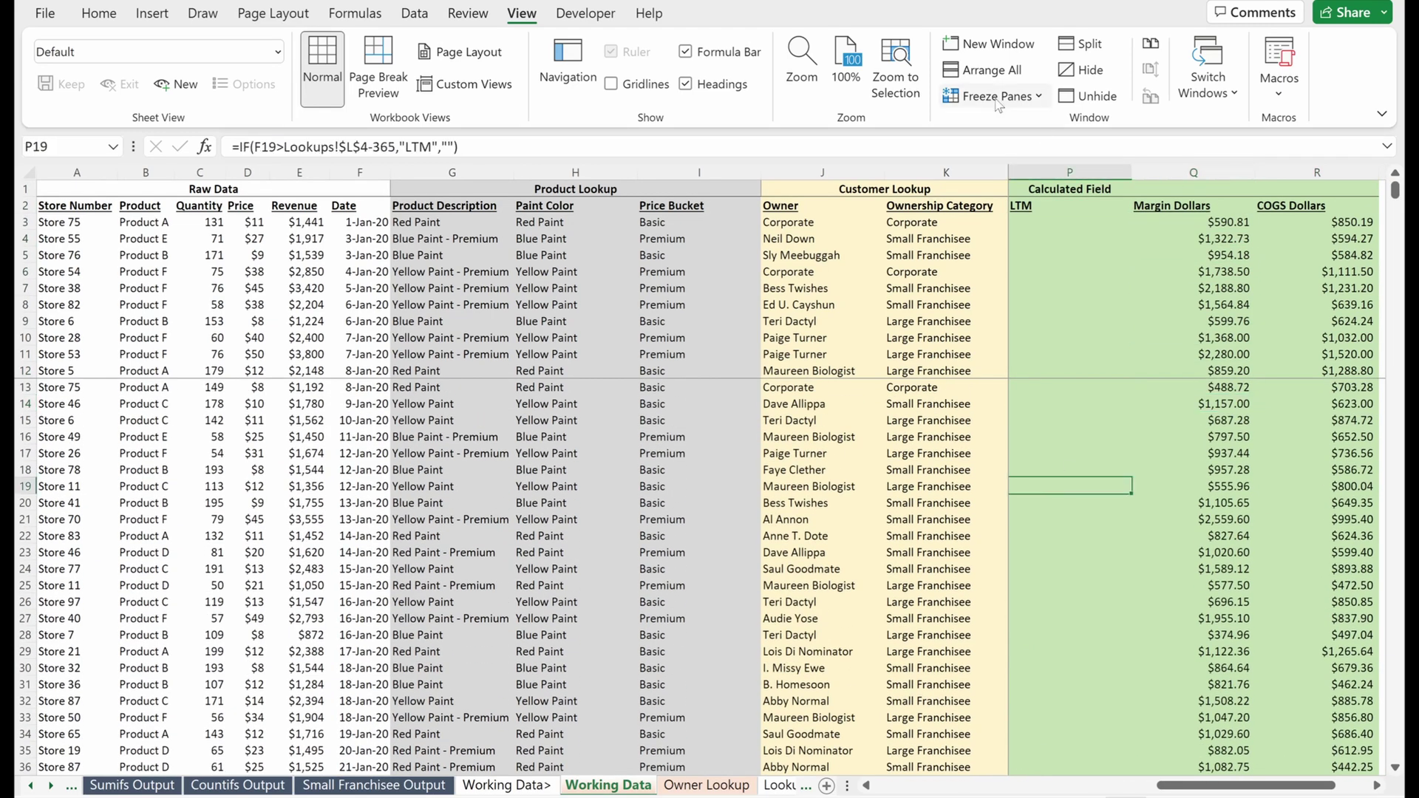
Step: Select the whole sheet, choose Unfreeze Panes, then clear the selection
left_click(994, 96)
left_click(999, 120)
key("ctrl+a")
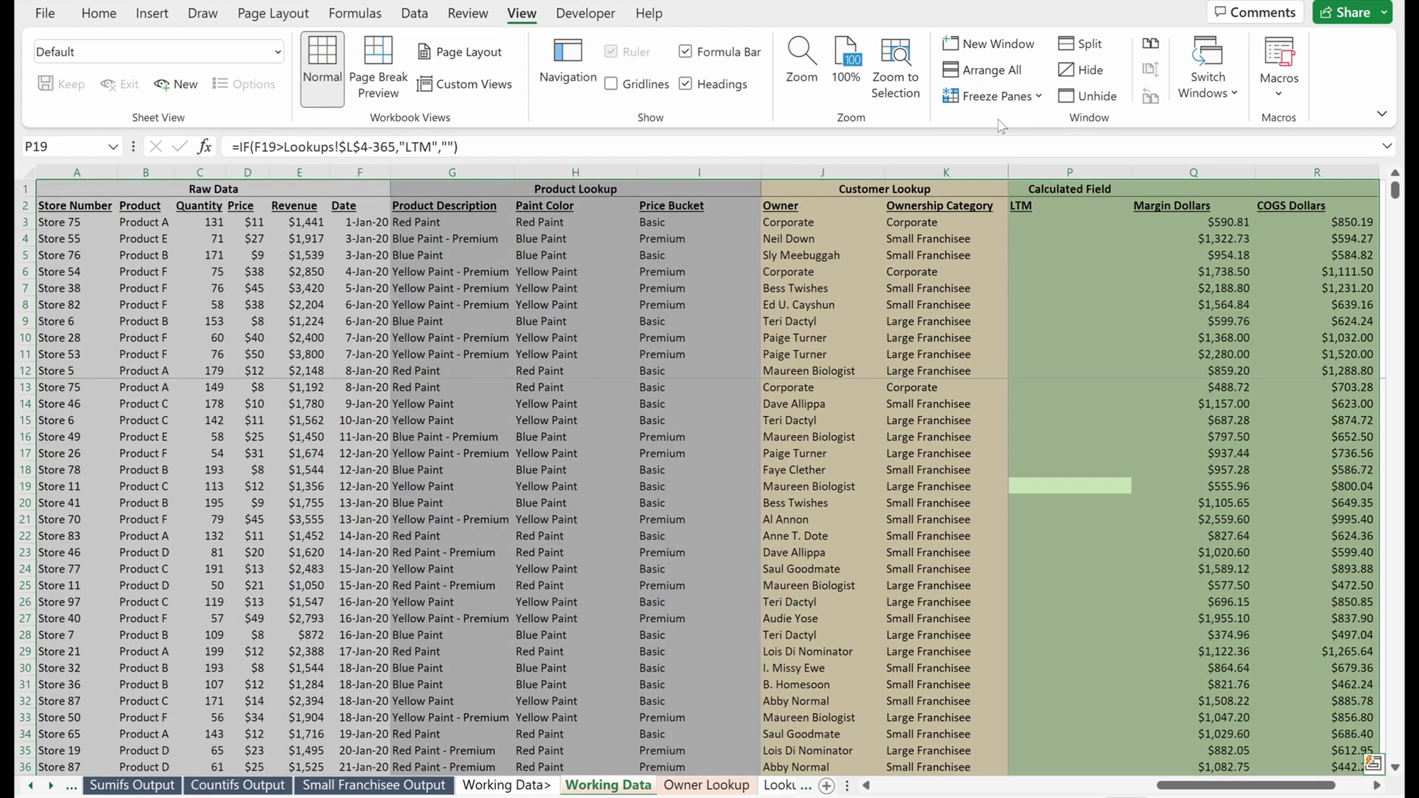
left_click(994, 97)
left_click(1014, 254)
left_click(1004, 402)
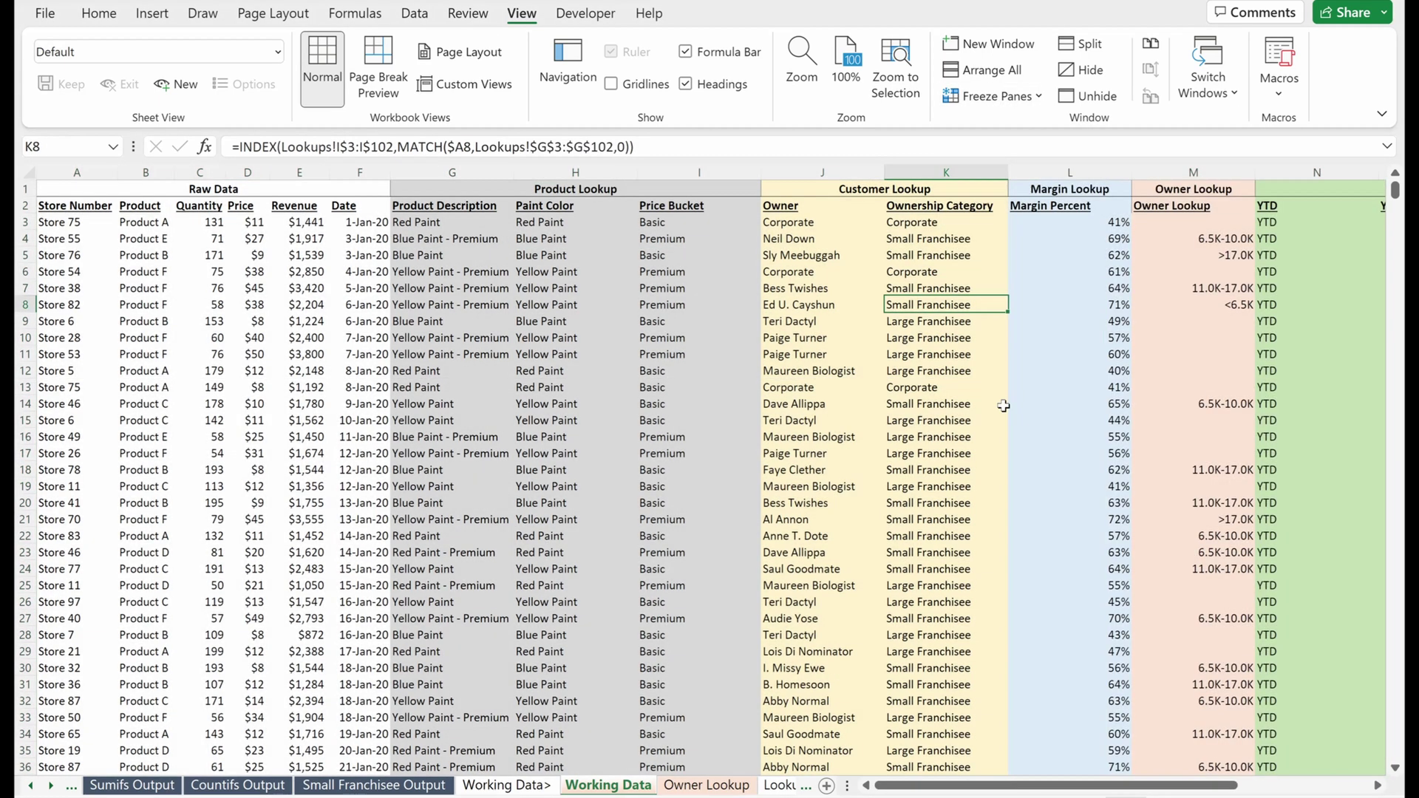
Step: Move to the Store 6 row and then toward the Quantity header in column C
key("ctrl+Left")
key("Up")
key("Up")
key("Up")
key("Up")
key("Up")
key("Up")
key("Tab")
key("Return")
key("Right")
key("Right")
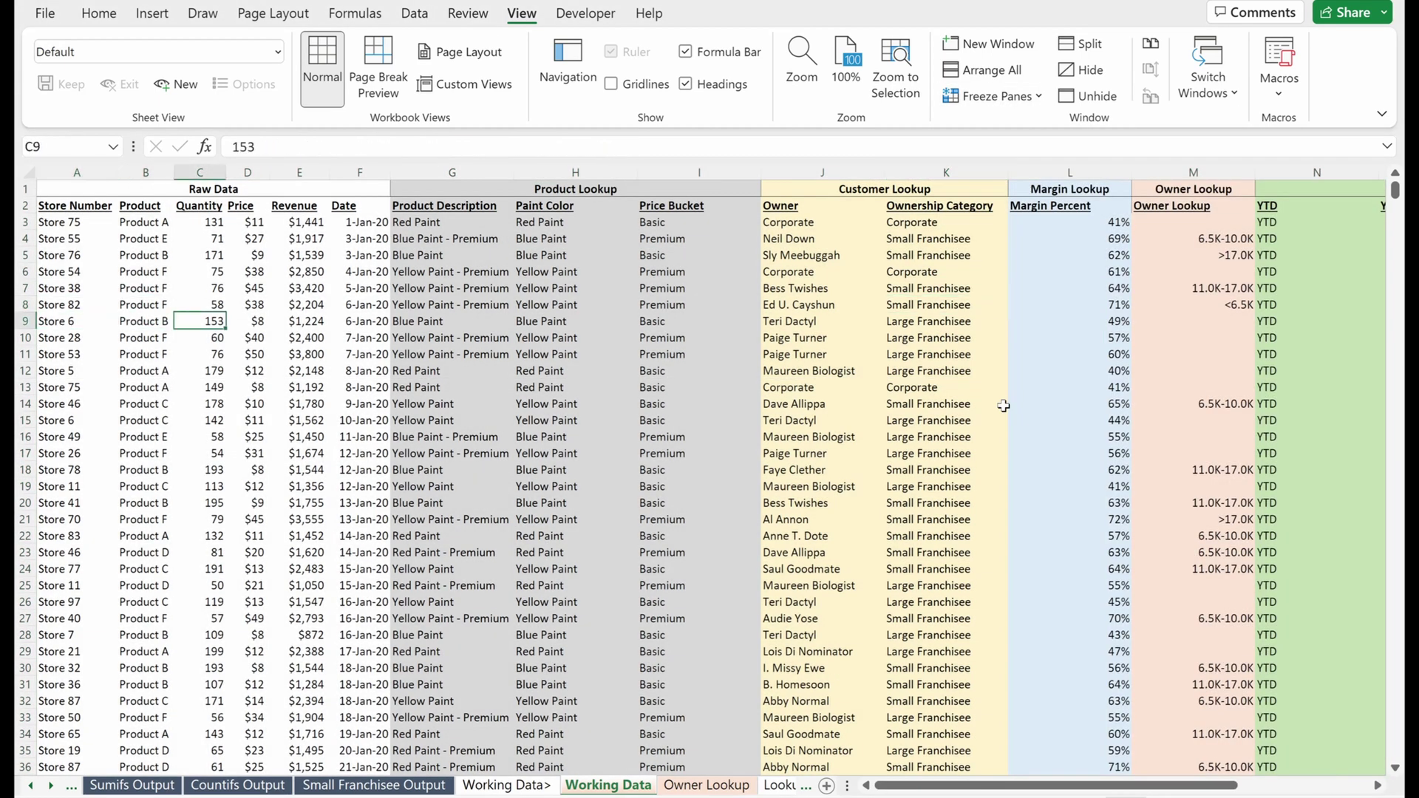
Step: From the Quantity header, apply Freeze Top Row
key("ctrl+Up")
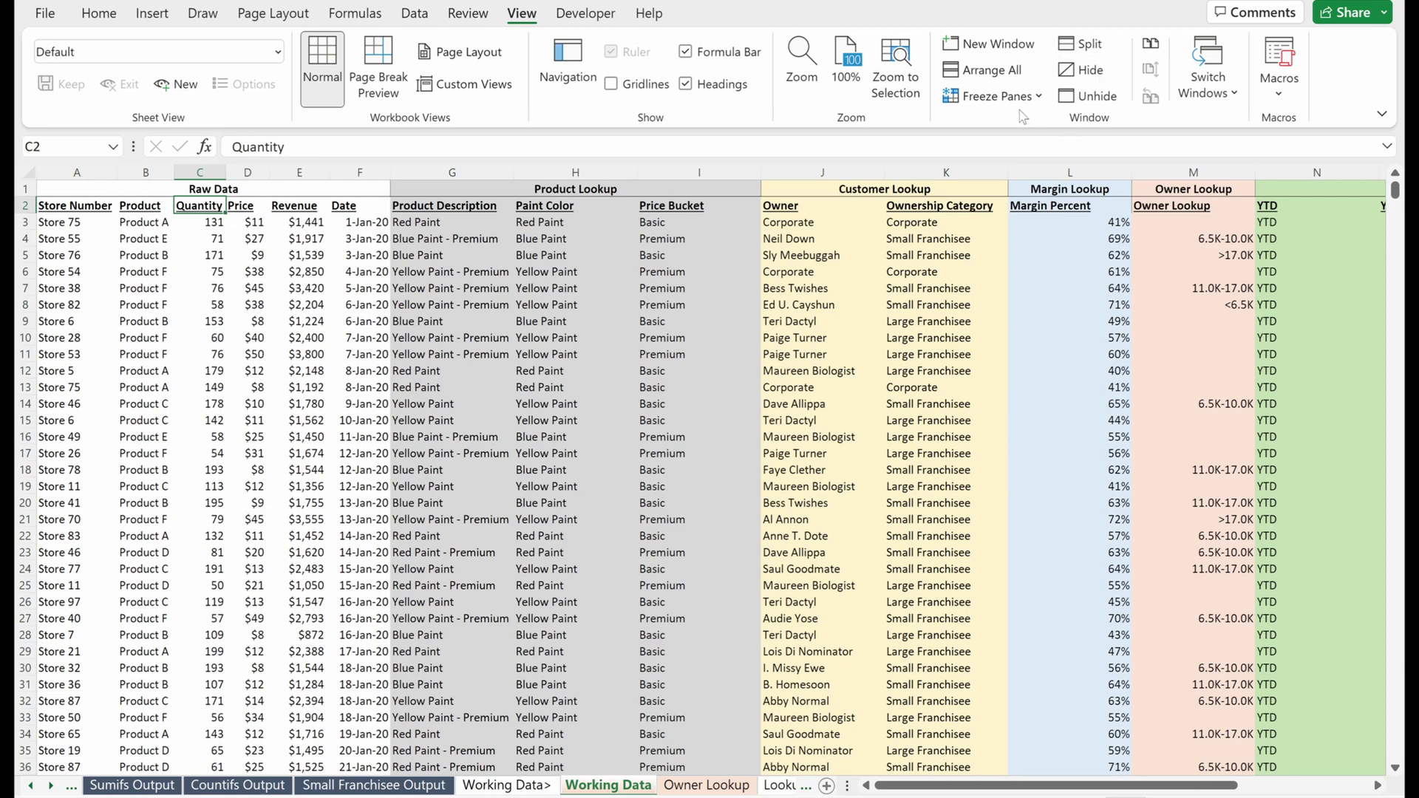
left_click(994, 96)
left_click(1044, 189)
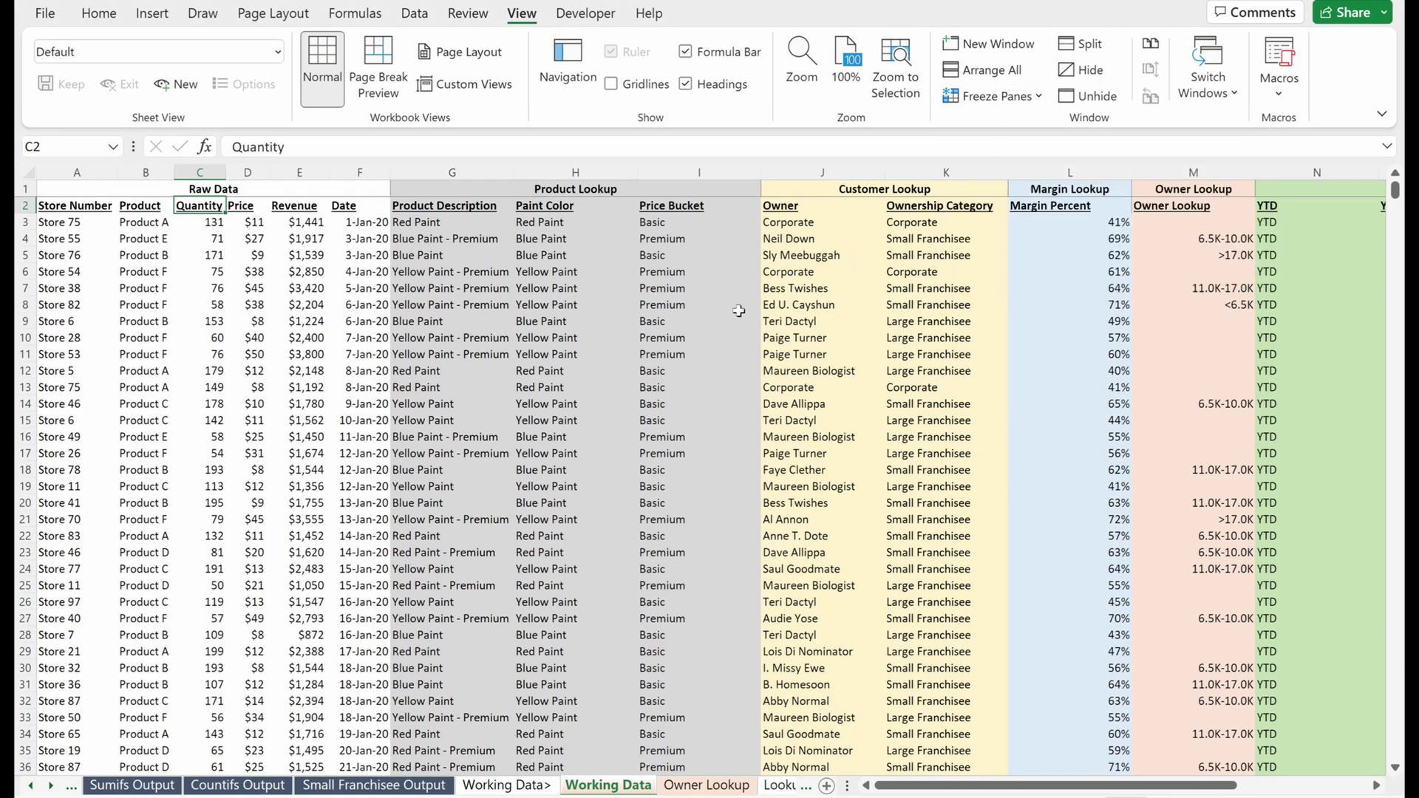
Step: Scroll down and jump to row 1218 and back in Customer Lookup to test the frozen top row
left_click(707, 320)
scroll(708, 320, "down", 20)
scroll(707, 320, "down", 14)
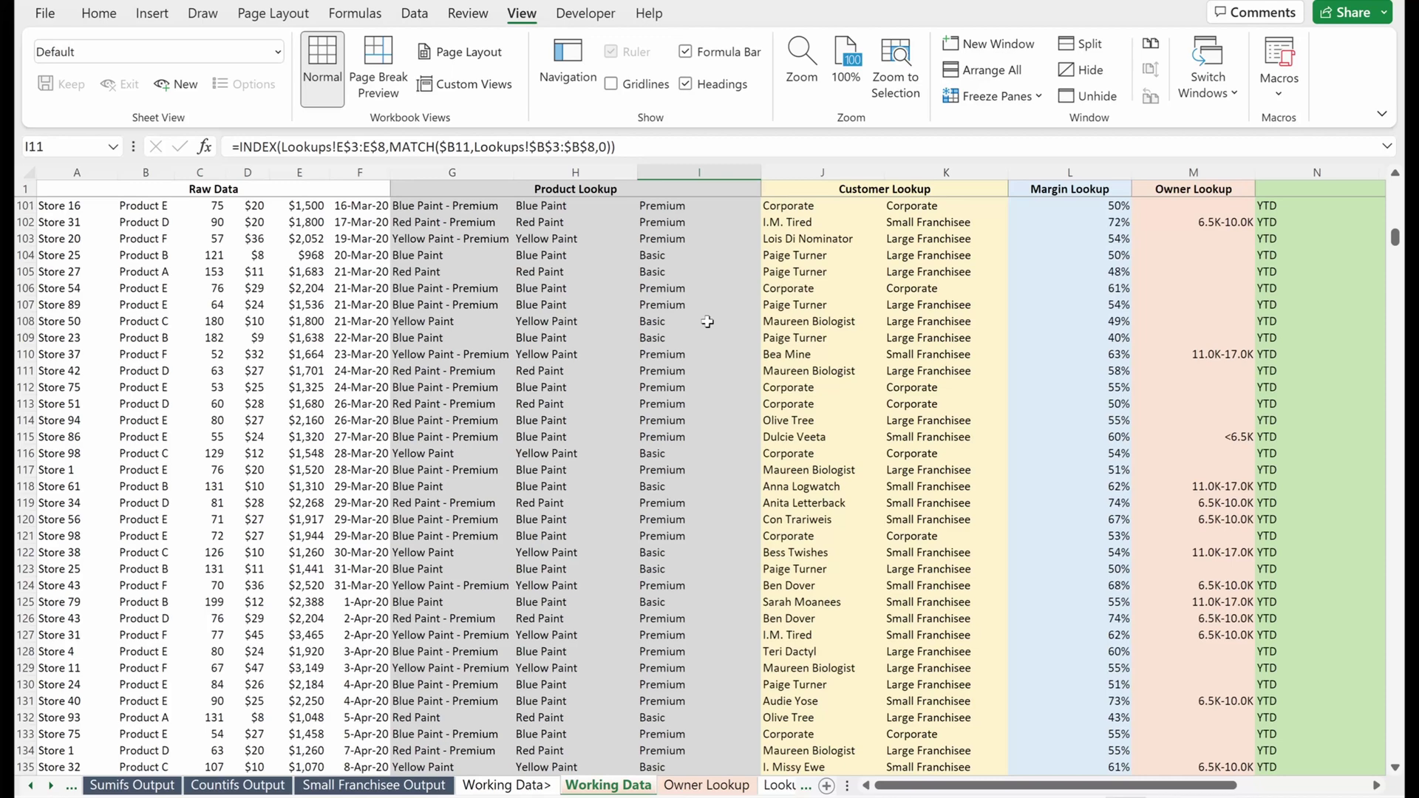
left_click(822, 354)
key("ctrl+Down")
key("ctrl+Up")
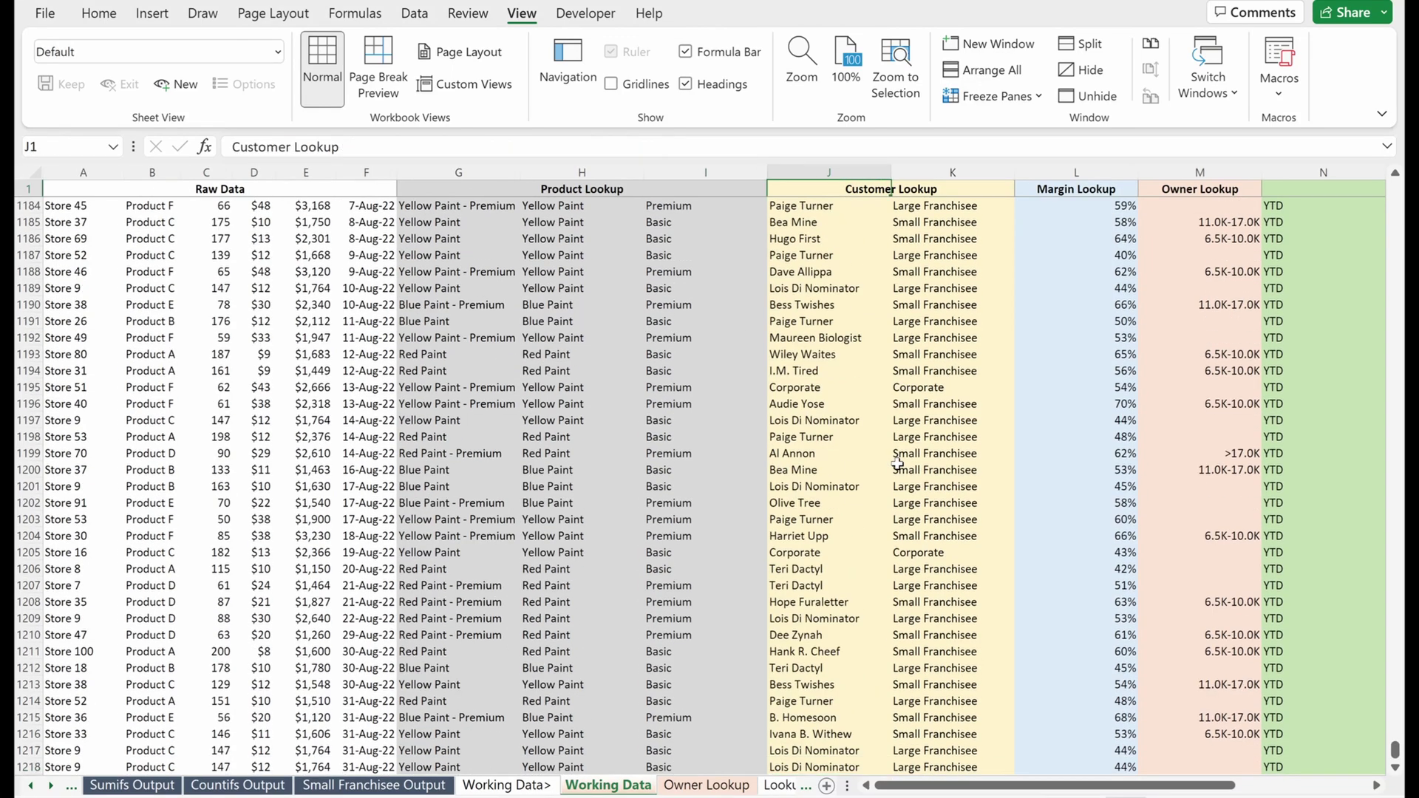
key("Down")
key("Down")
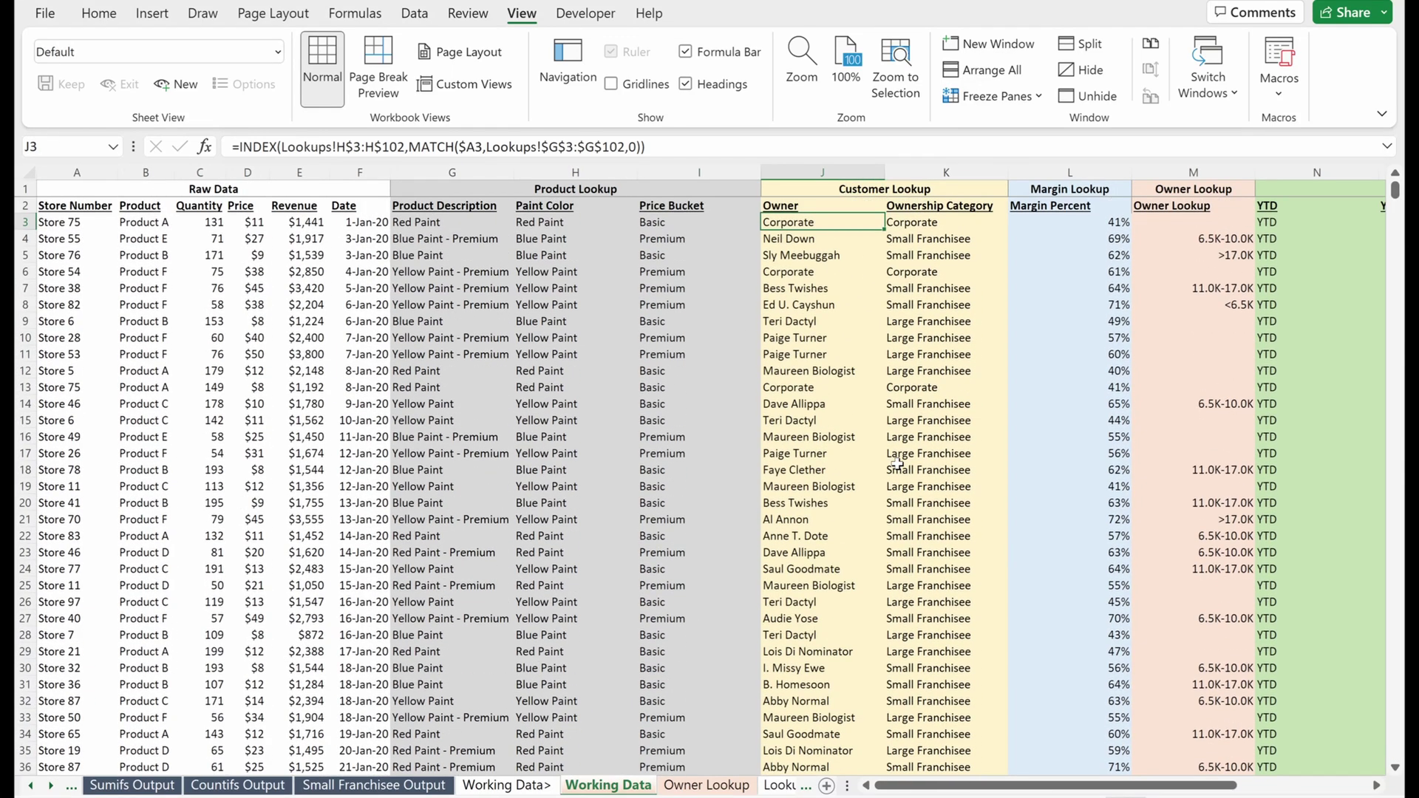
Step: Select the row 2 headings from Owner leftward, then scroll the Owner column down and up
left_click(848, 208)
key("ctrl+shift+Left")
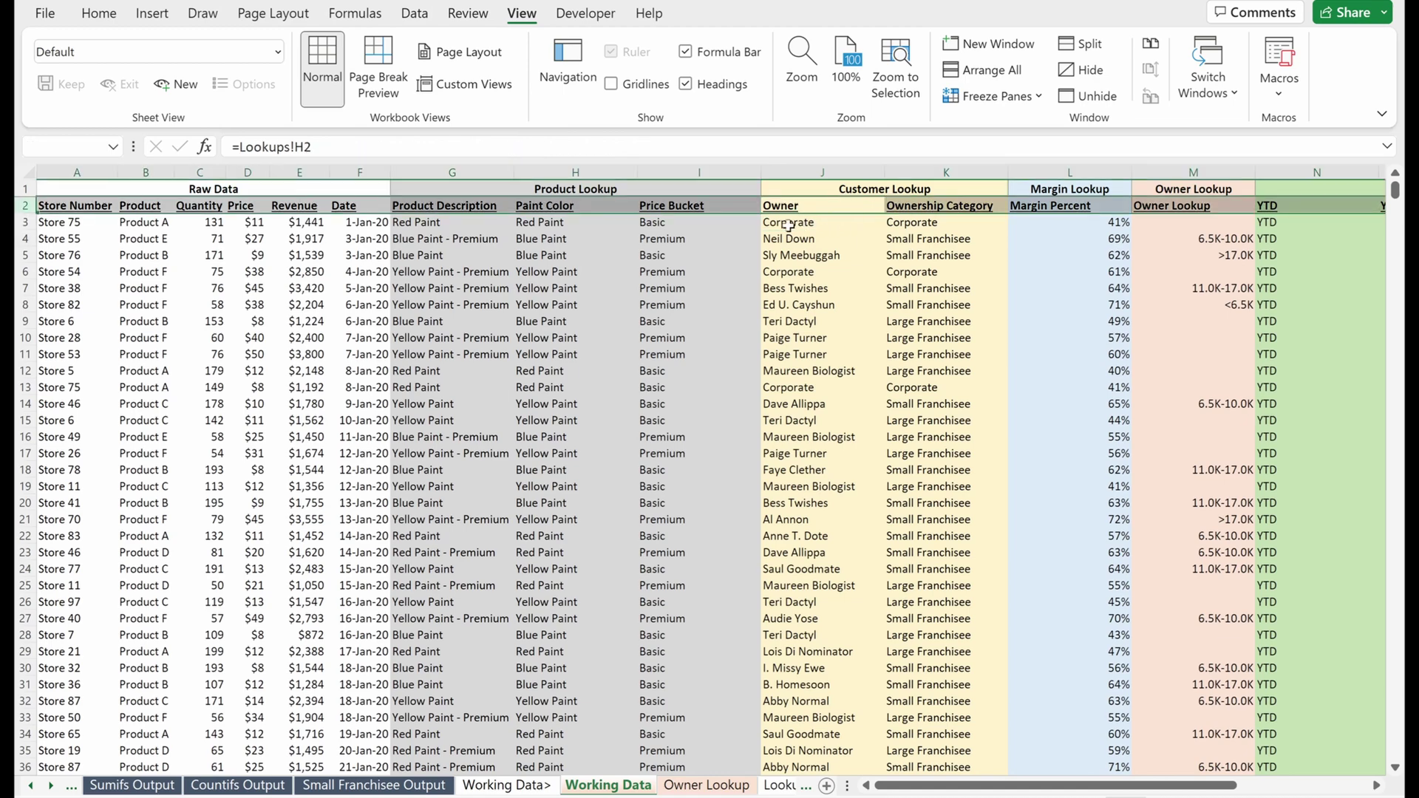
left_click(878, 319)
scroll(883, 317, "down", 4)
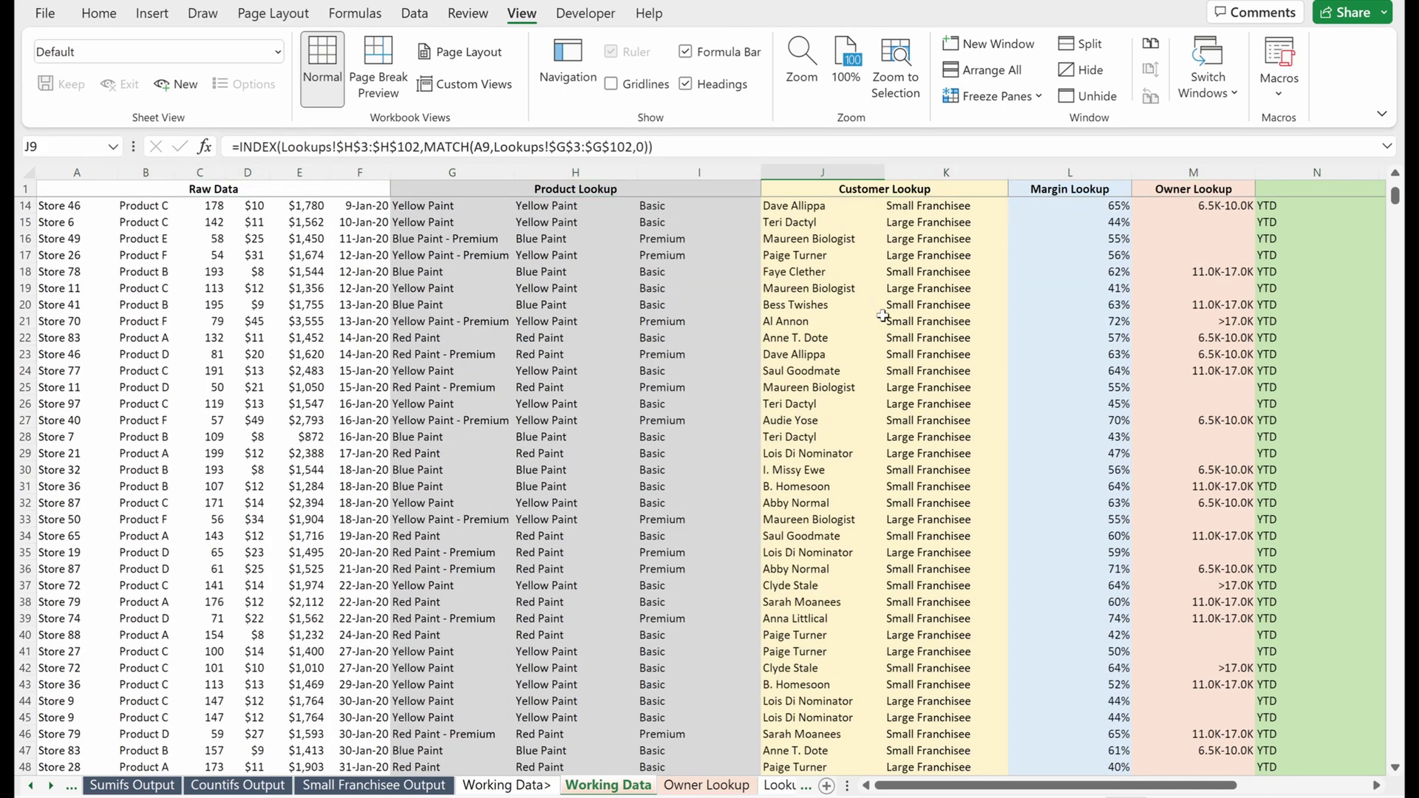
scroll(883, 316, "up", 4)
Step: Switch to Freeze First Column and test by jumping to the last column and row 1218
left_click(991, 96)
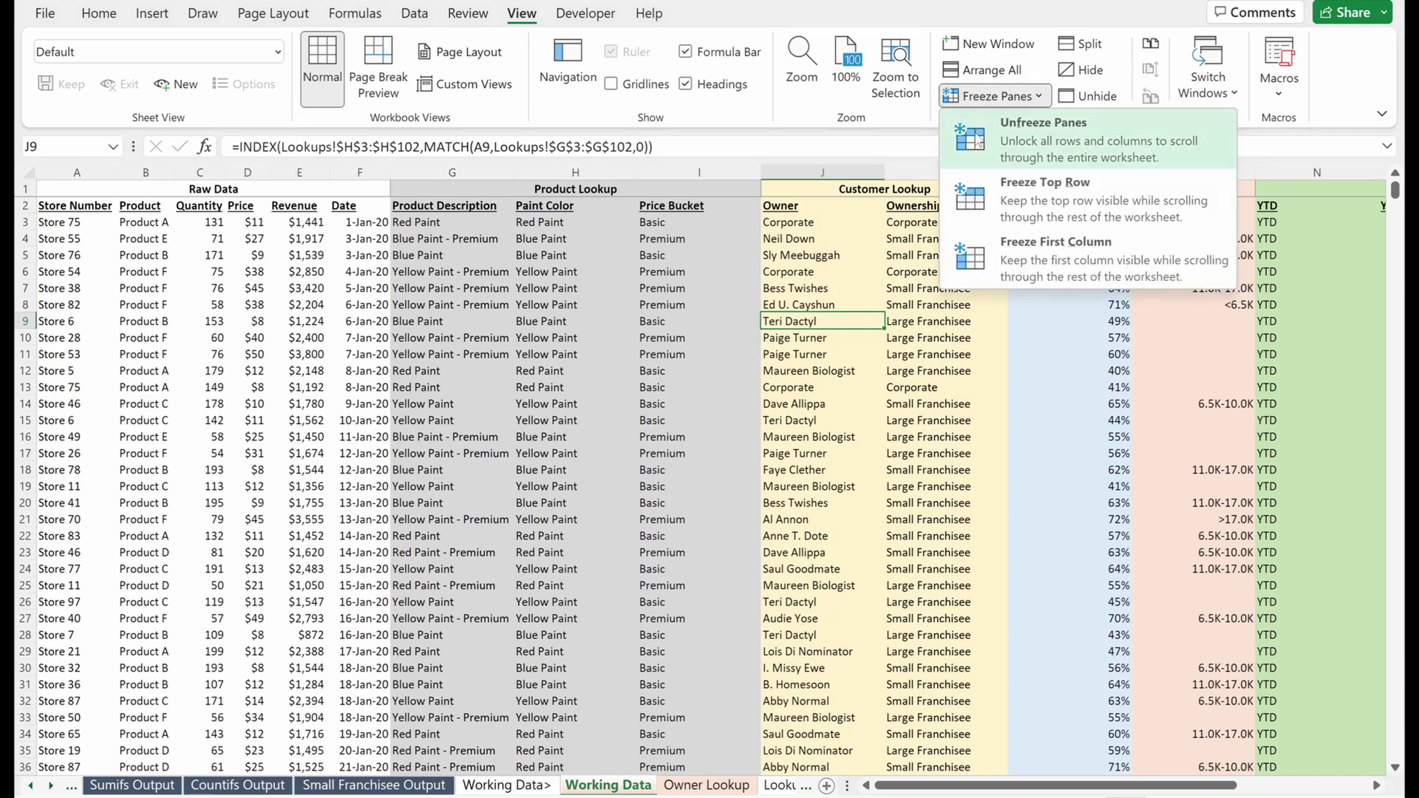
left_click(1026, 260)
left_click(293, 352)
key("ctrl+Right")
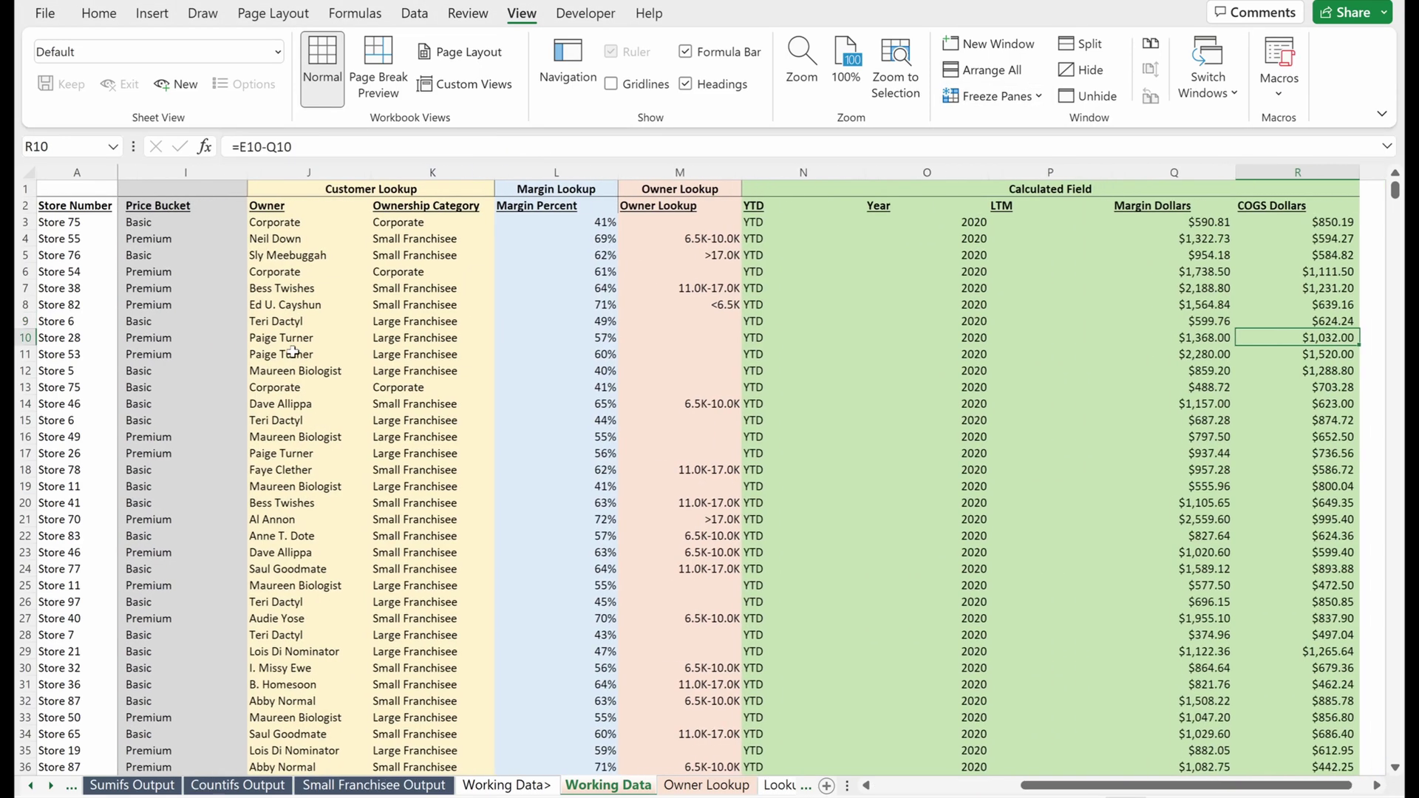
key("Down")
key("Left")
key("ctrl+Down")
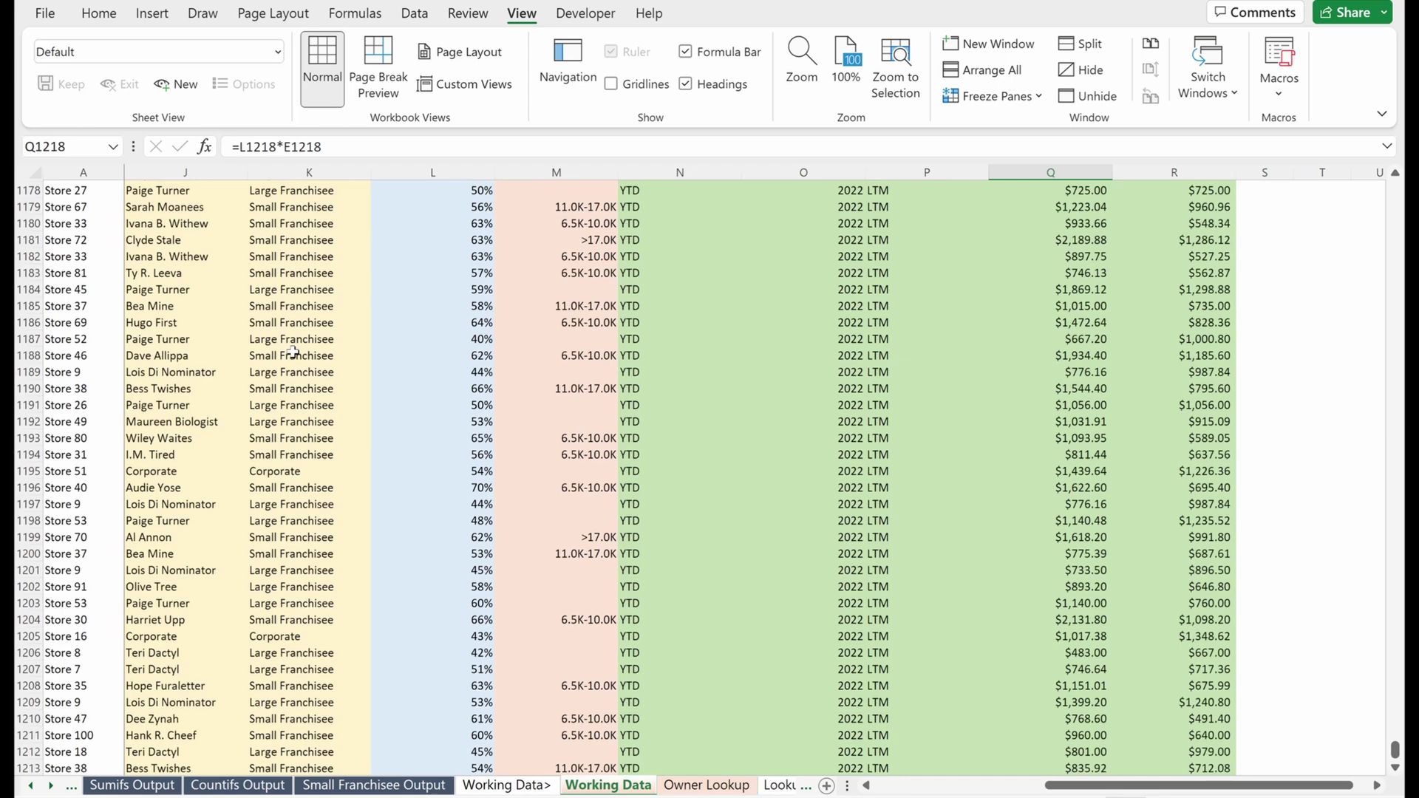
key("Left")
key("Left")
key("Right")
key("Right")
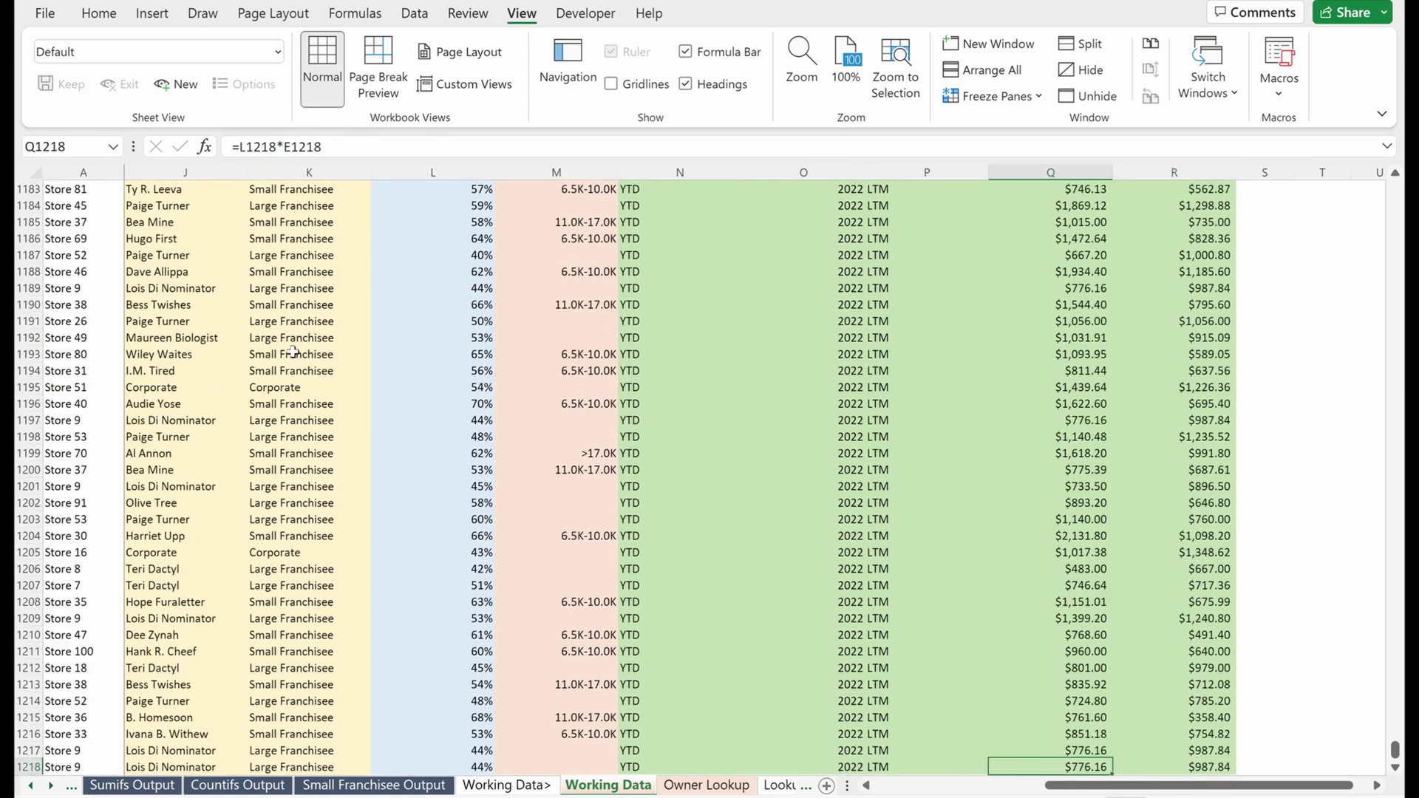
Step: Return to the top-left of the sheet and move to cell C3
key("ctrl+Left")
key("ctrl+Up")
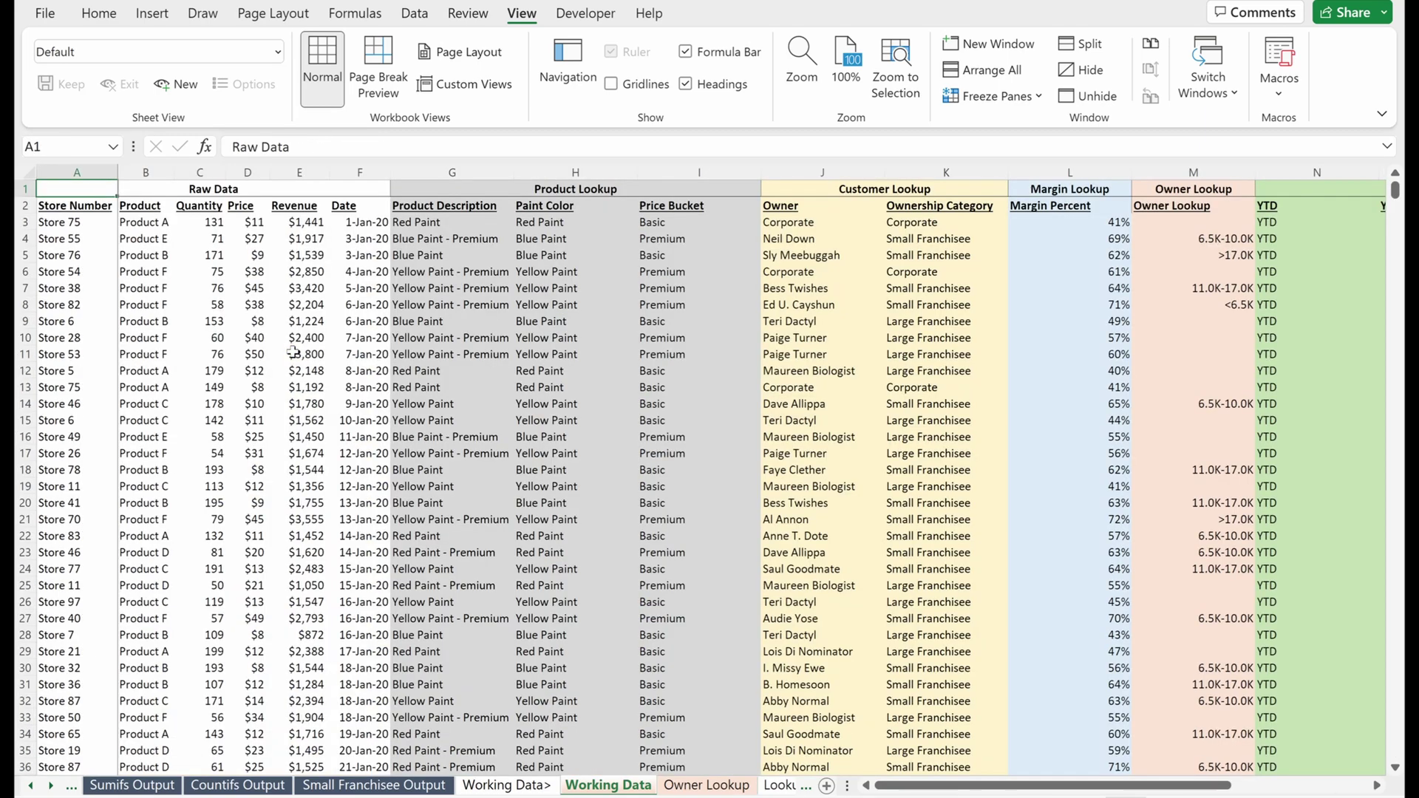
key("Down")
key("Right")
key("Down")
key("Right")
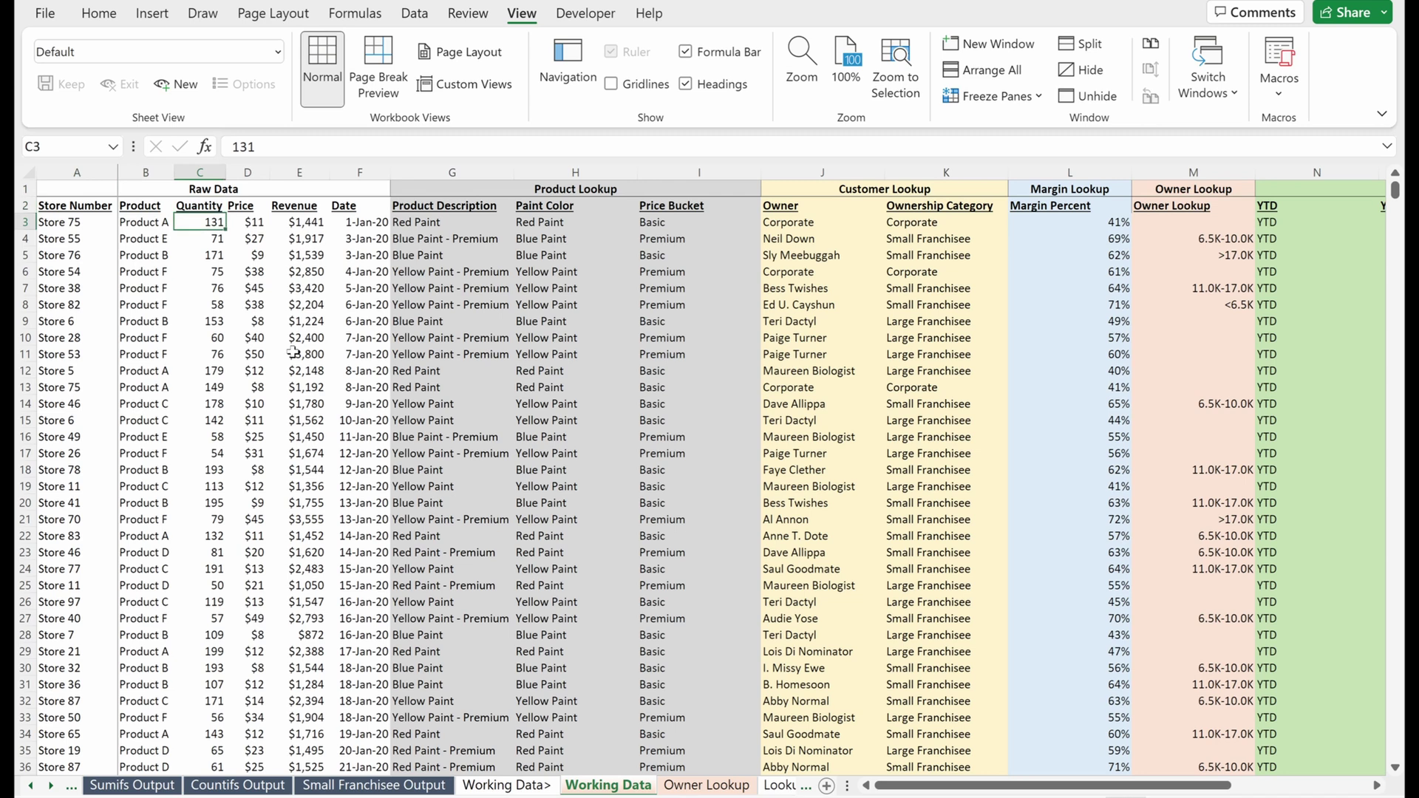
Step: Replace the first-column freeze with panes frozen at C3
left_click(990, 96)
left_click(1002, 140)
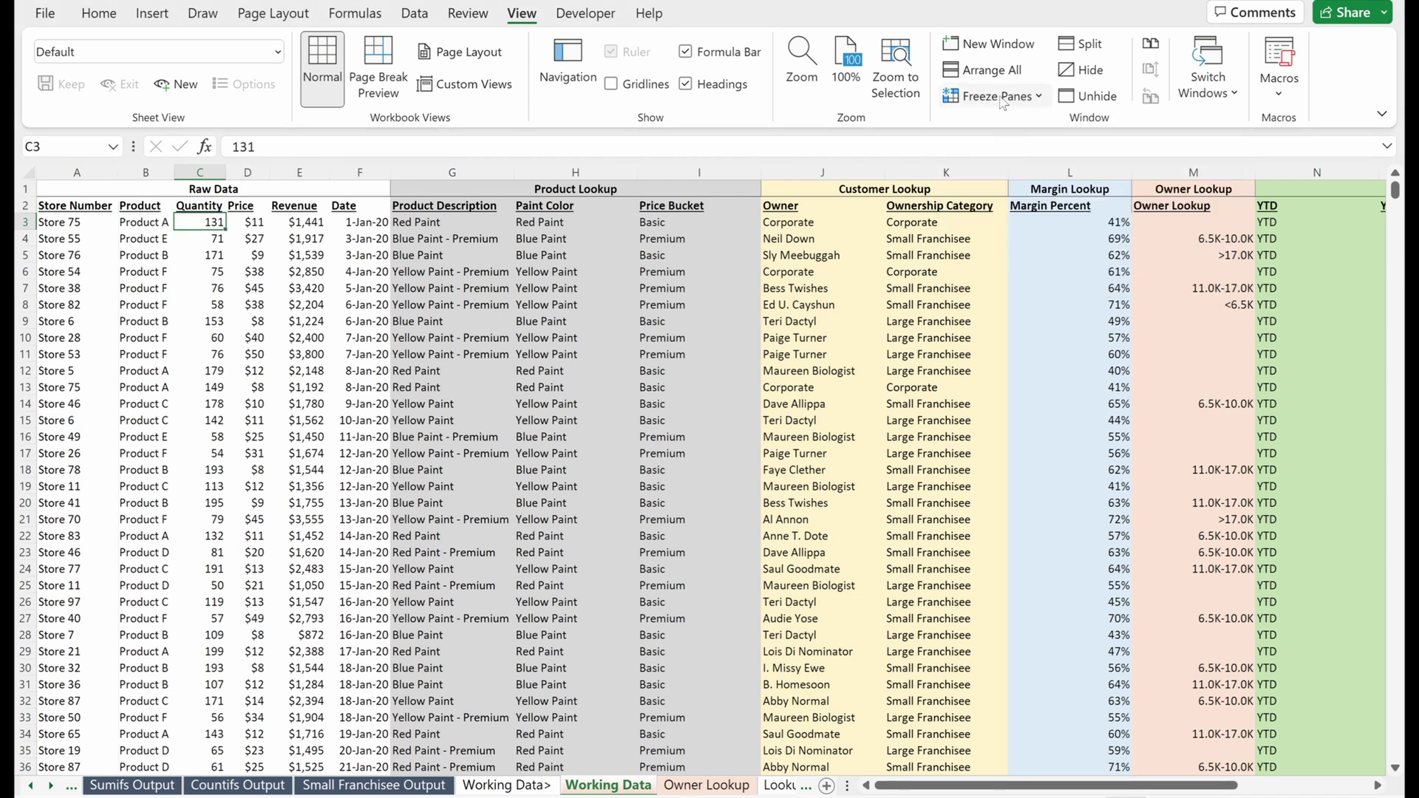
left_click(994, 96)
left_click(1024, 142)
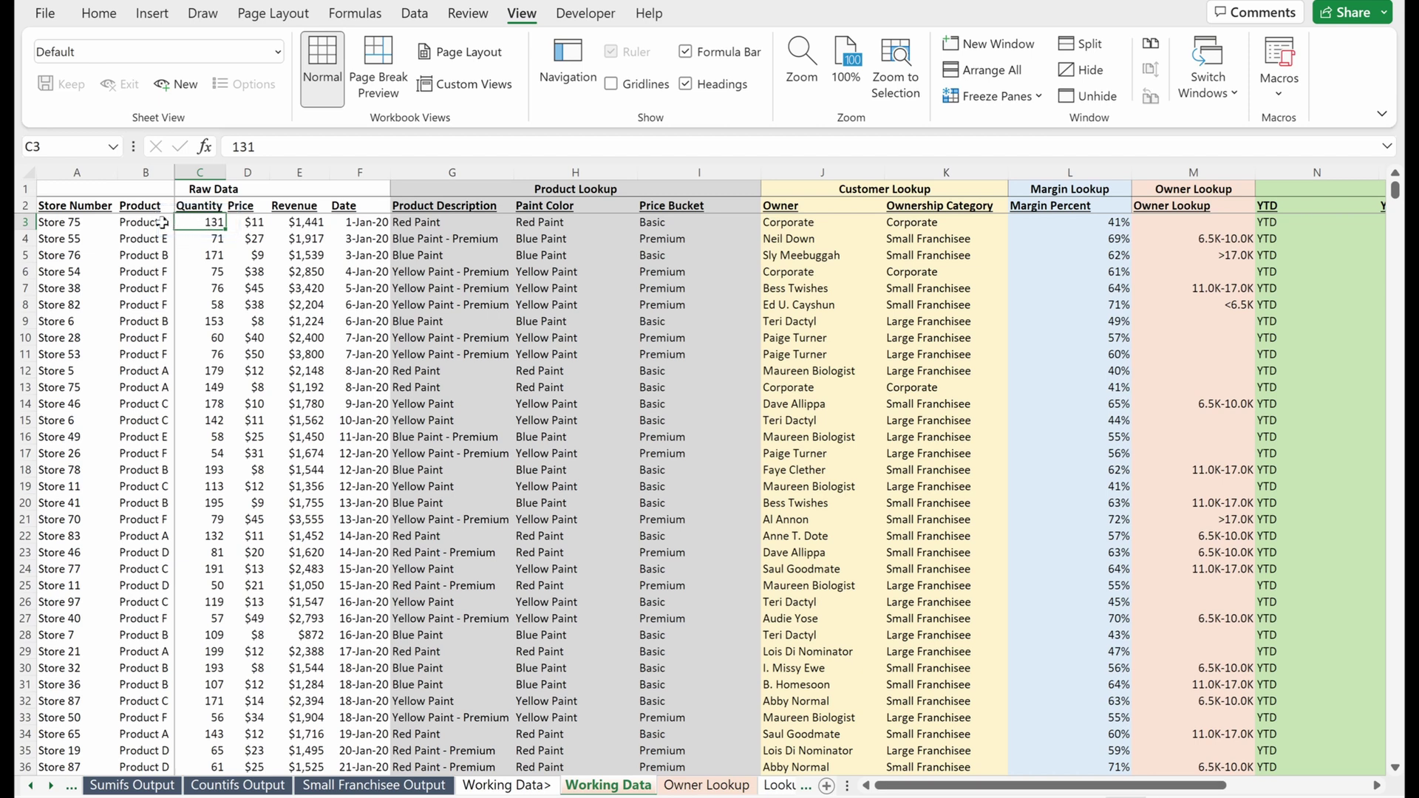
Step: Select A3:B3 and the header cells above C3 to check the frozen area, ending on C3
left_click(164, 223)
left_click_drag(164, 223, 66, 222)
left_click(210, 222)
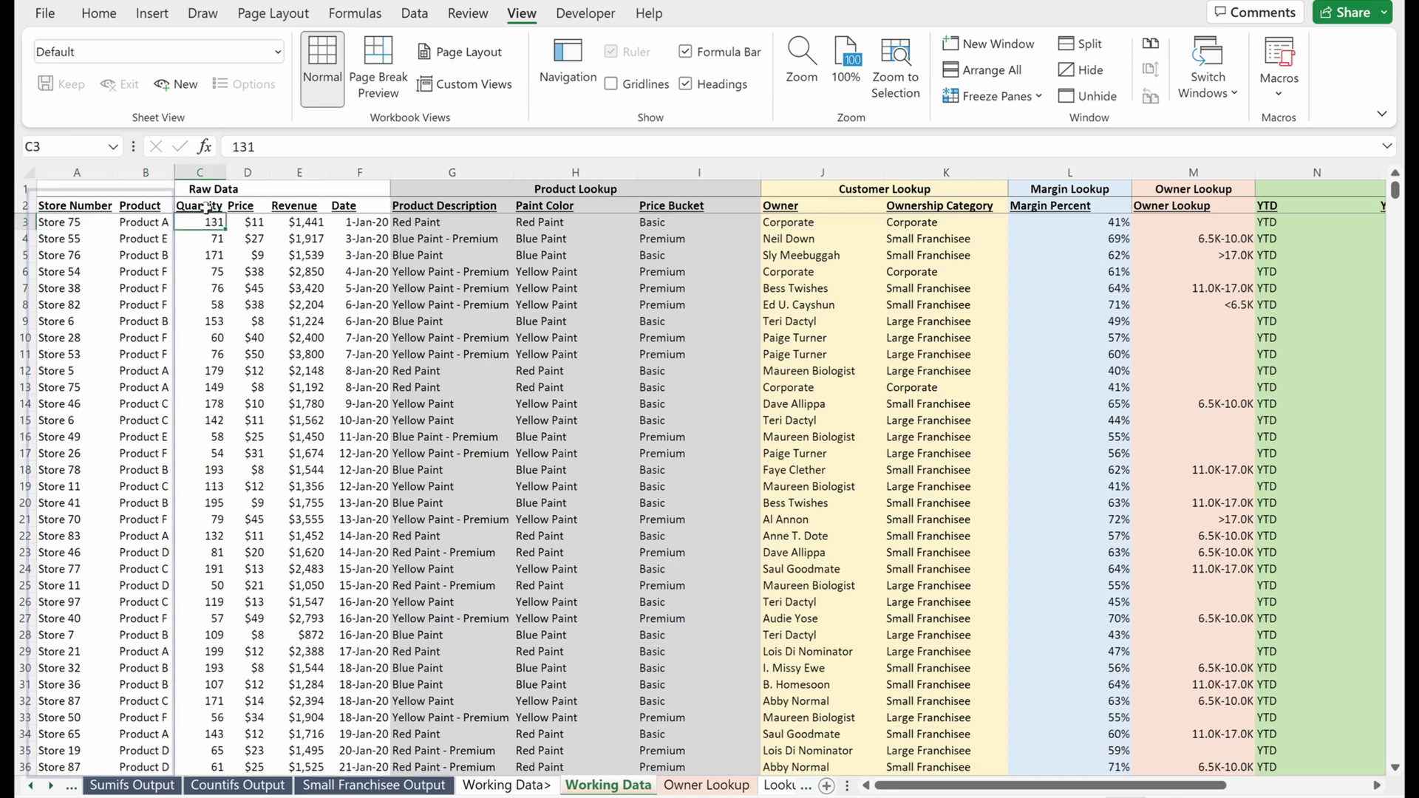
left_click_drag(207, 208, 206, 194)
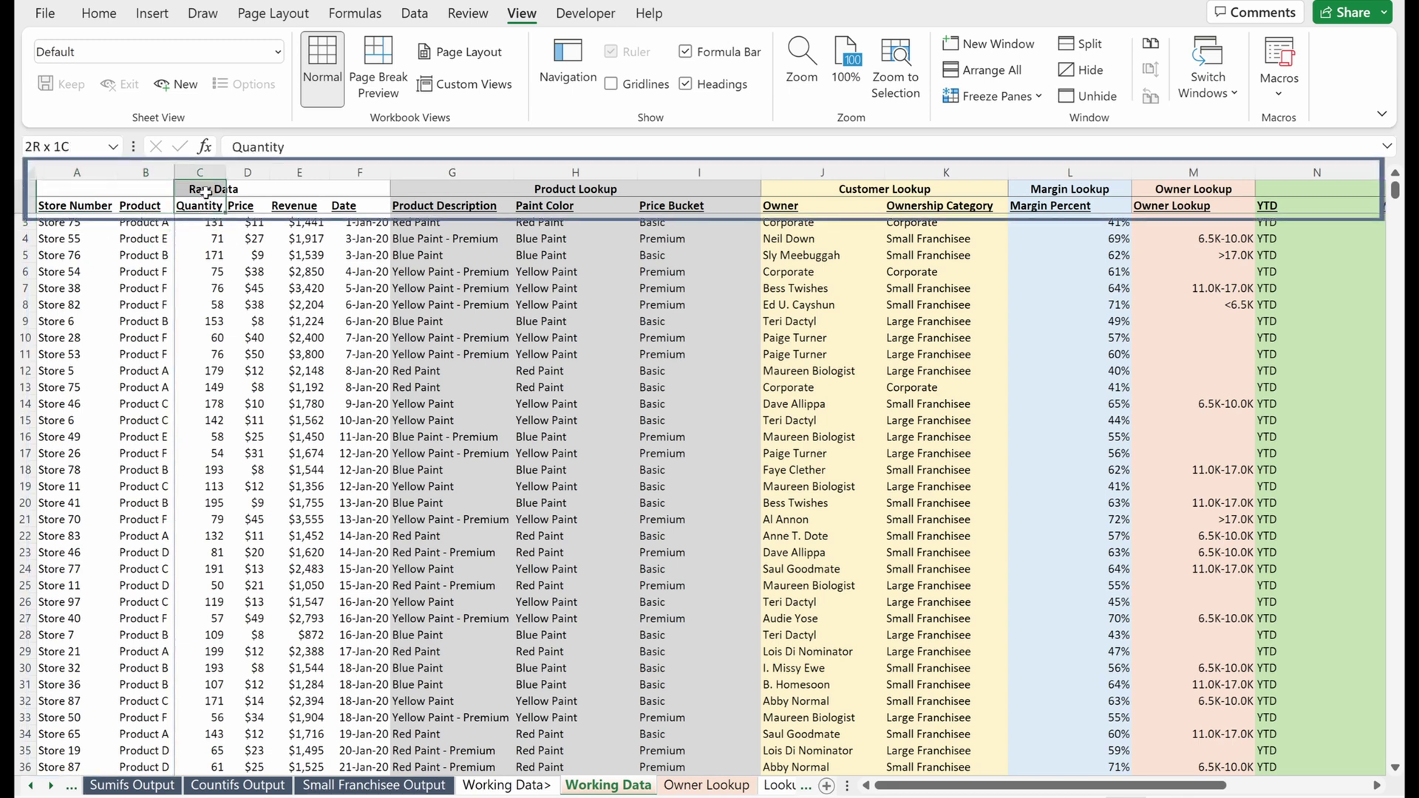
left_click(213, 222)
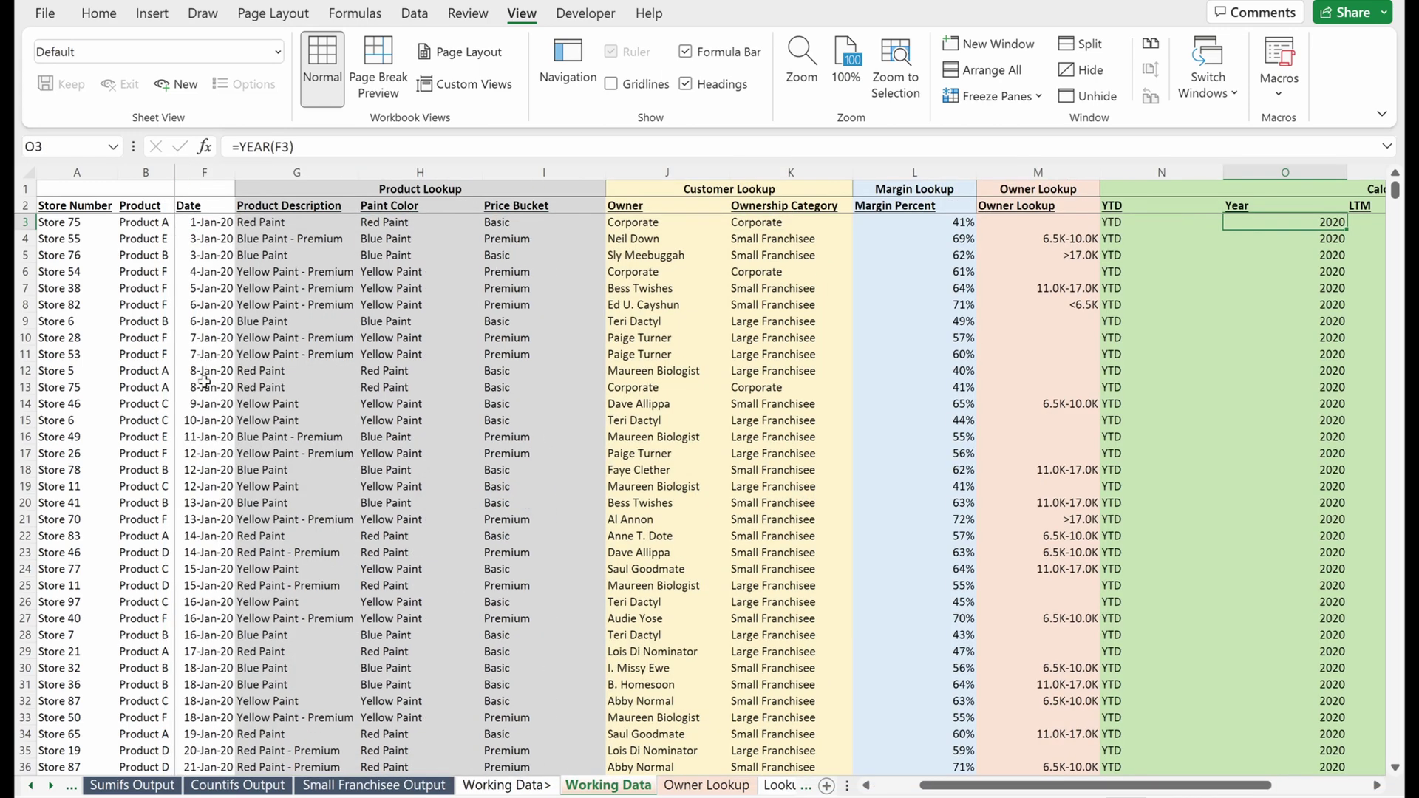
Step: Test the freeze by moving along row 3 and column C, returning to C3
key("Right")
key("Right")
key("Right")
key("Left")
key("Home")
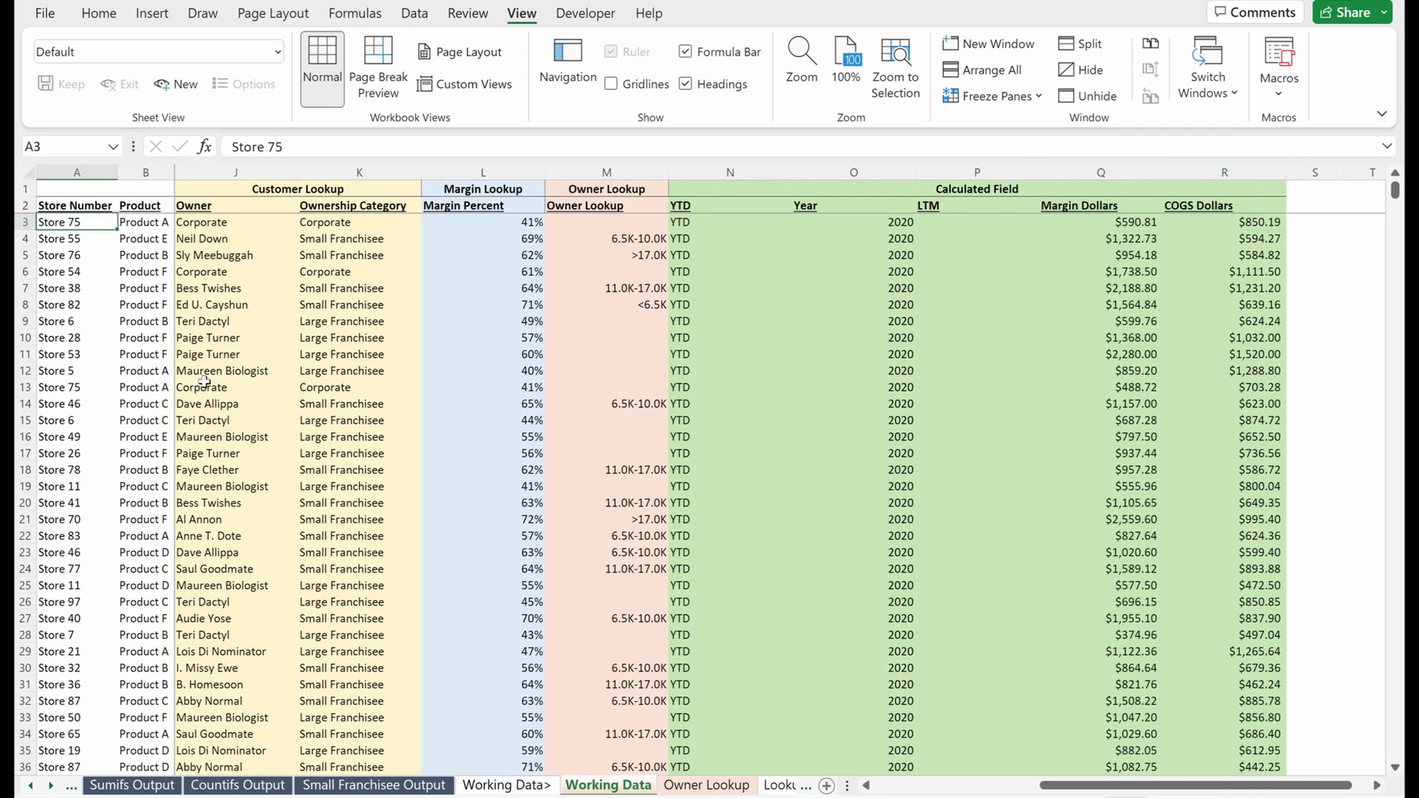
key("Right")
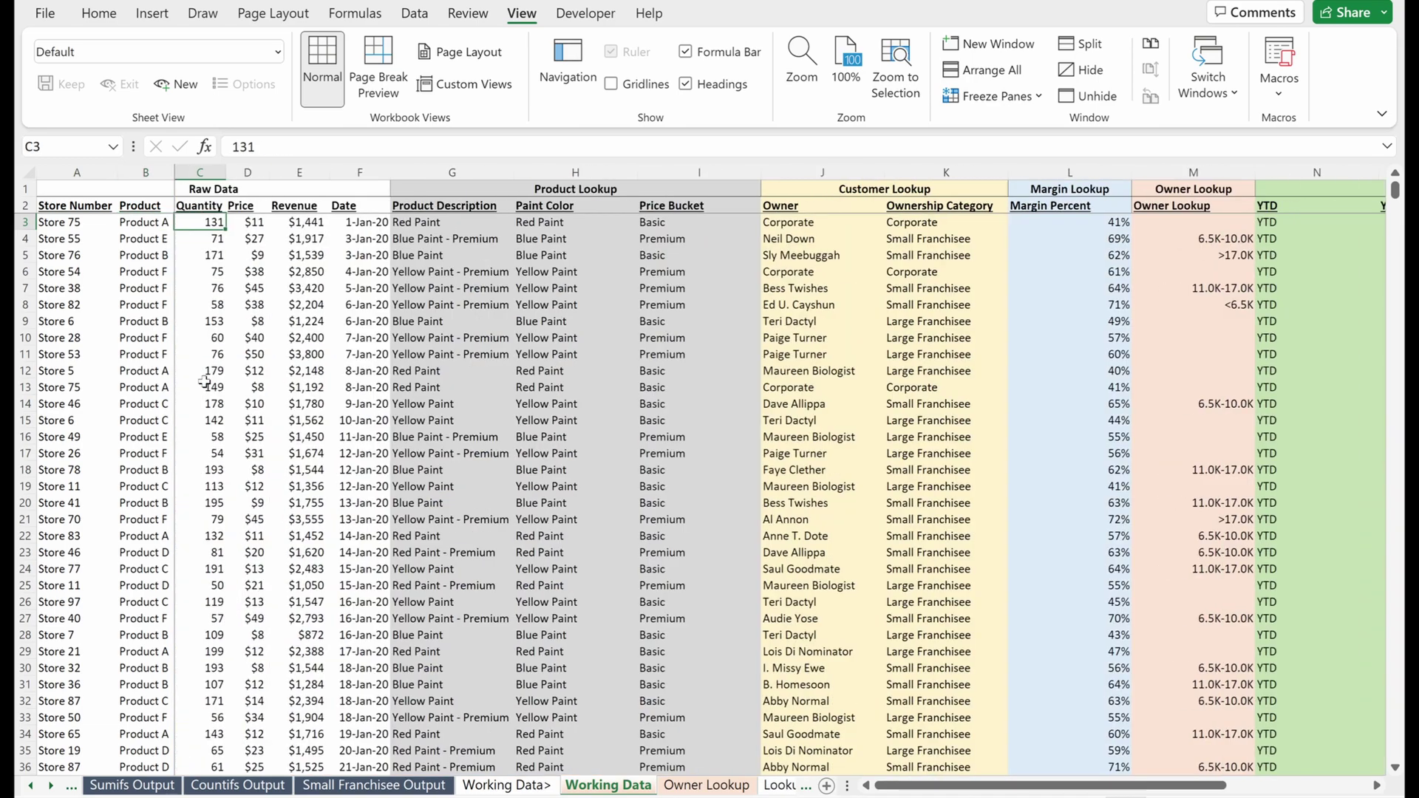
key("Down")
key("Down")
key("Down")
key("Down")
key("Down")
key("Down")
key("Down")
key("Down")
key("Down")
key("Down")
key("Down")
key("Down")
key("Down")
key("Down")
key("Down")
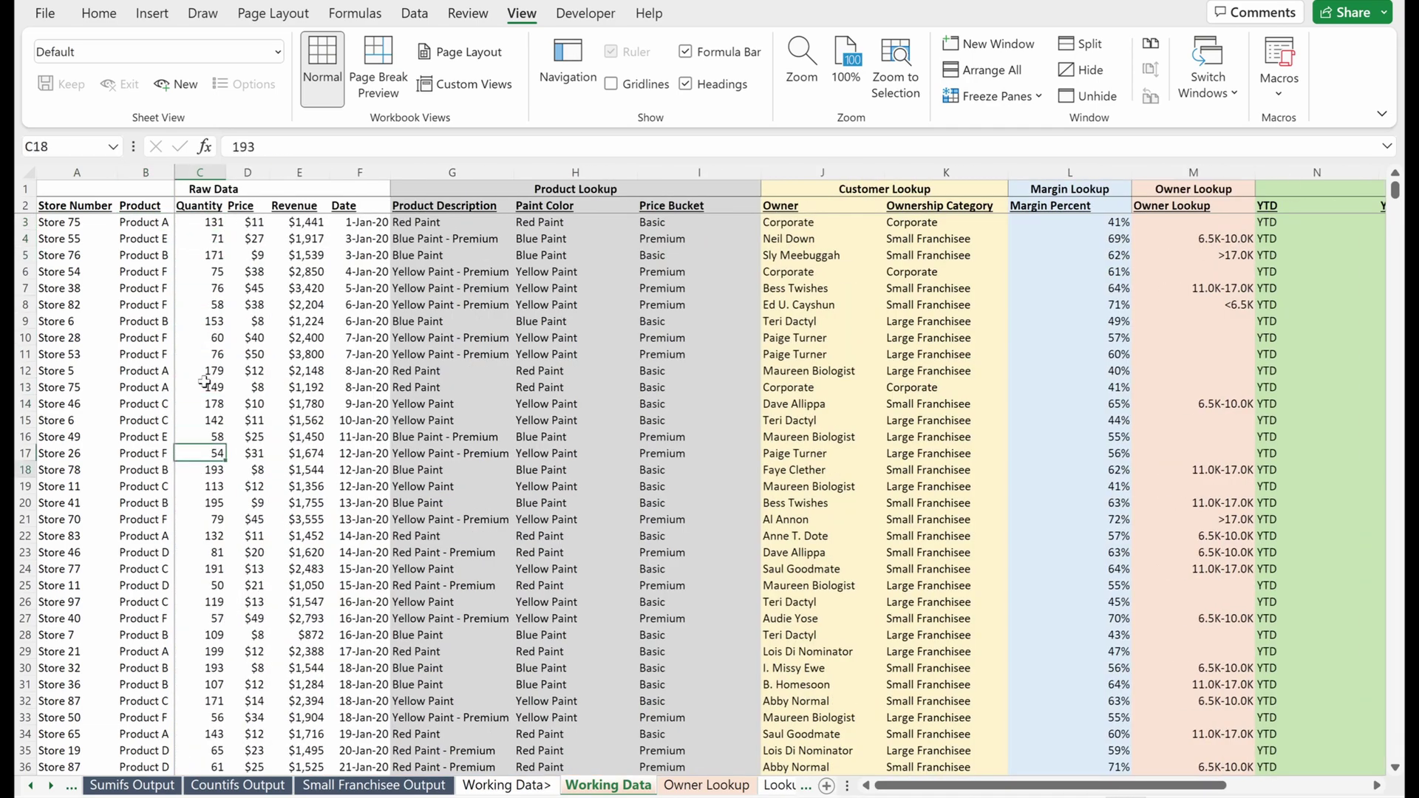
key("Down")
key("Down")
key("Down")
key("Down")
key("Down")
key("Down")
key("Down")
key("Down")
key("Down")
key("Down")
key("Down")
key("Down")
key("Down")
key("Down")
key("Down")
key("Down")
key("Down")
key("Down")
key("Down")
key("Down")
key("ctrl+Up")
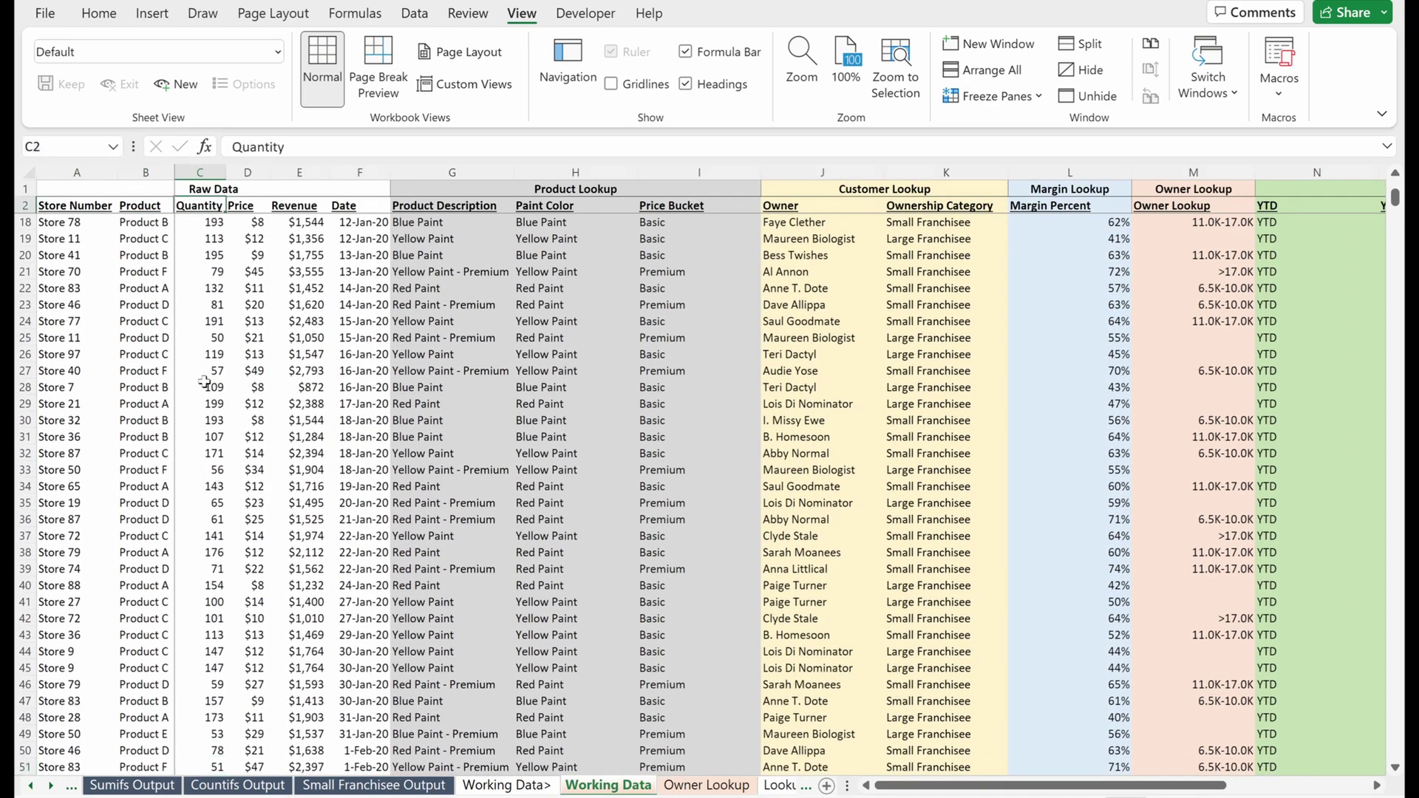
key("Down")
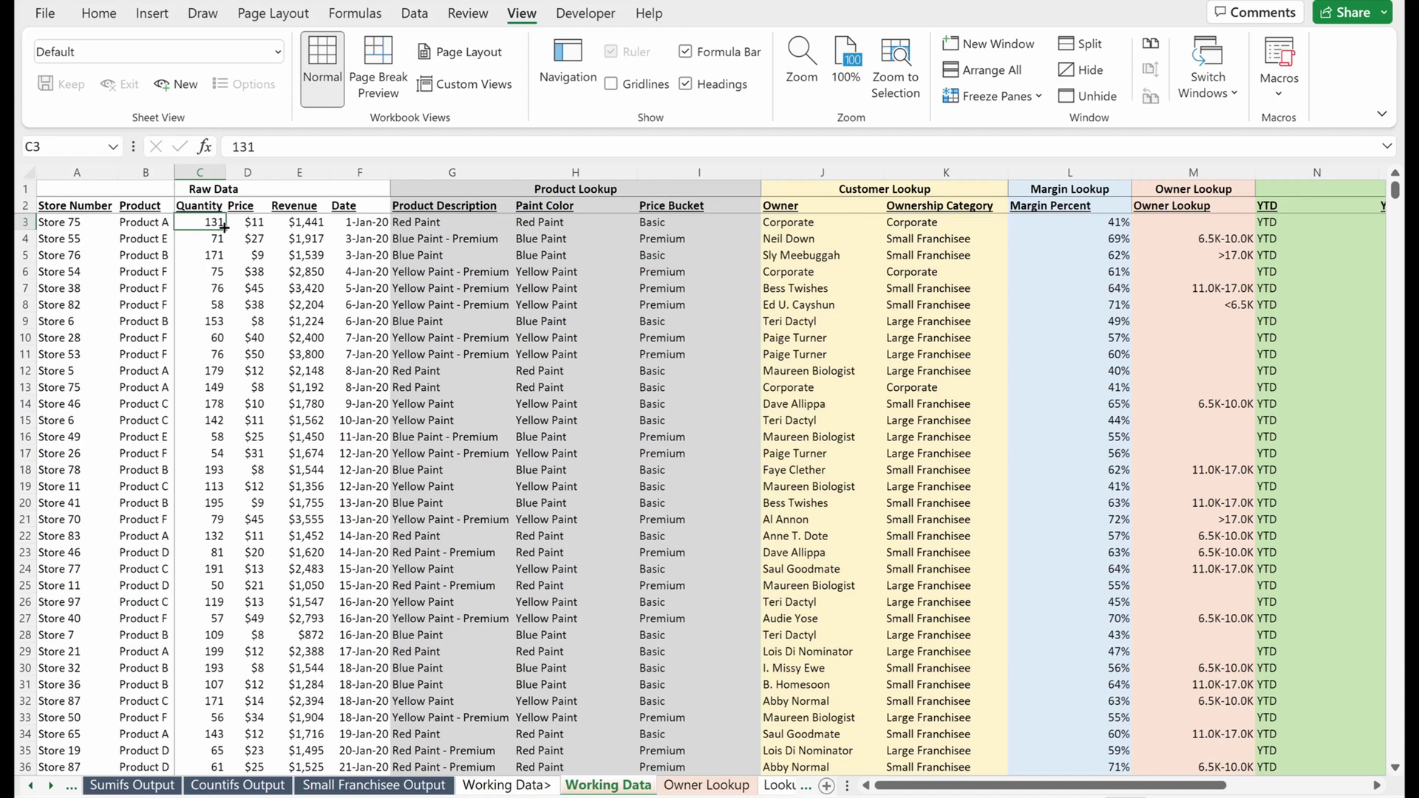
Step: Select B3, C3 and C2:C3 across the frozen boundary, then the entire data region
left_click(172, 229)
left_click(200, 224)
left_click(160, 224)
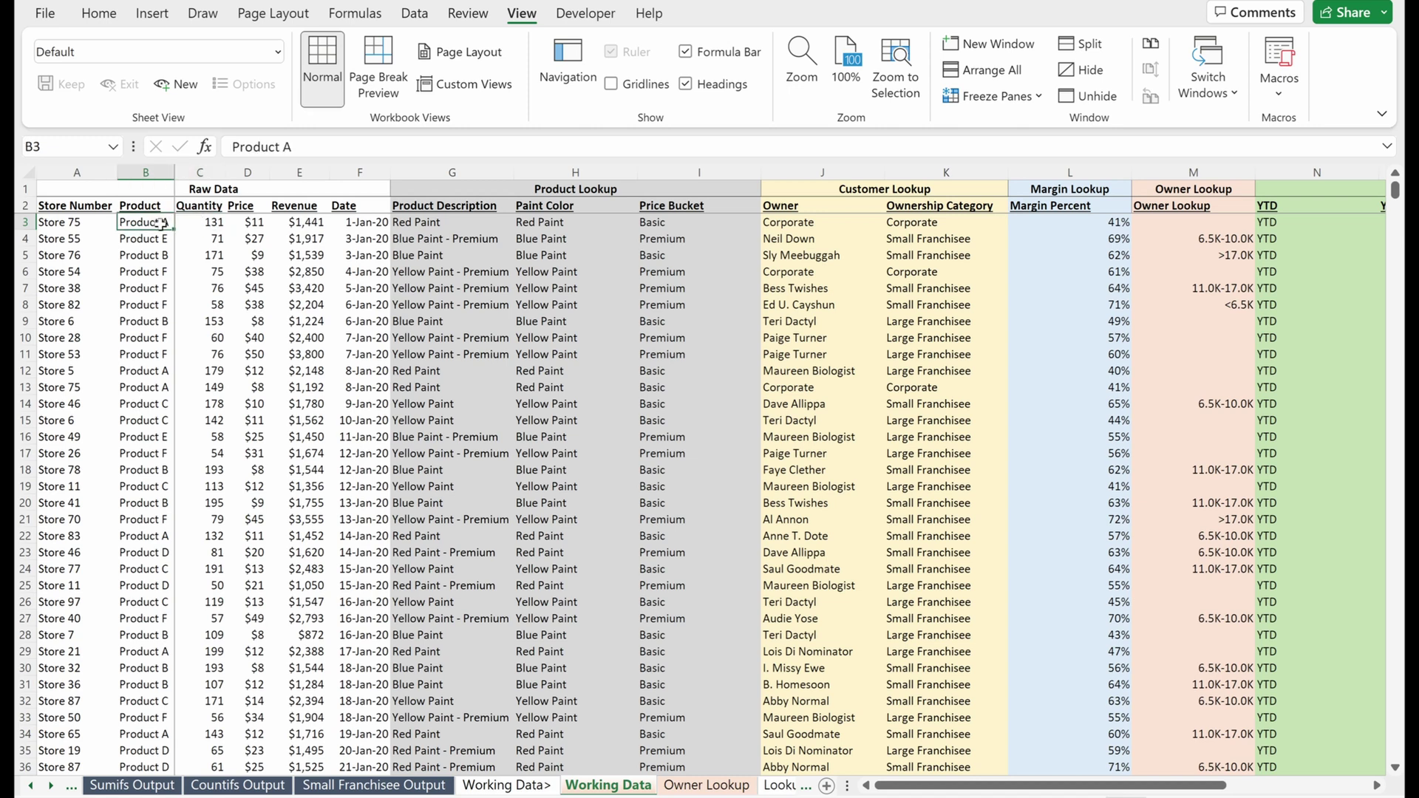
left_click(201, 223)
left_click_drag(200, 207, 201, 223)
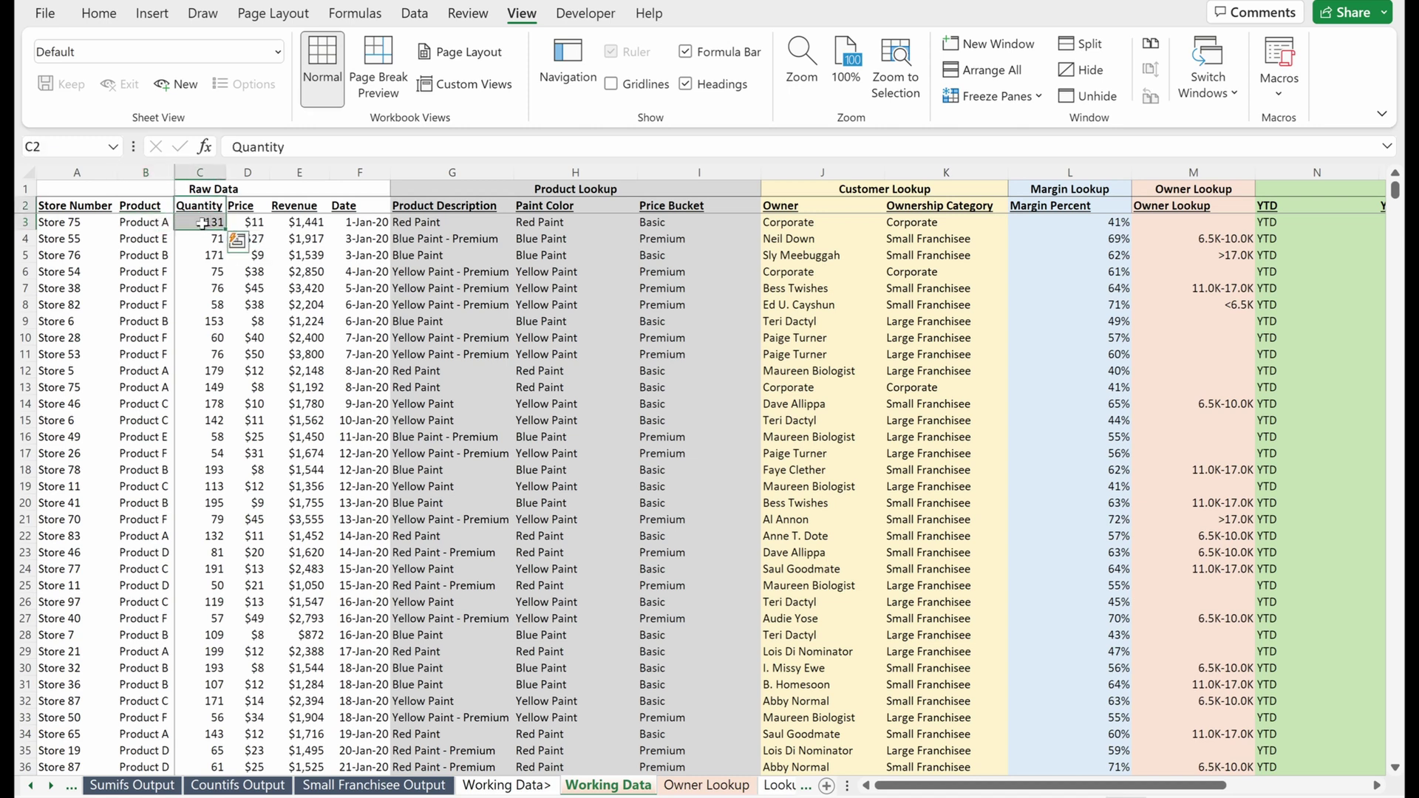
left_click(210, 224)
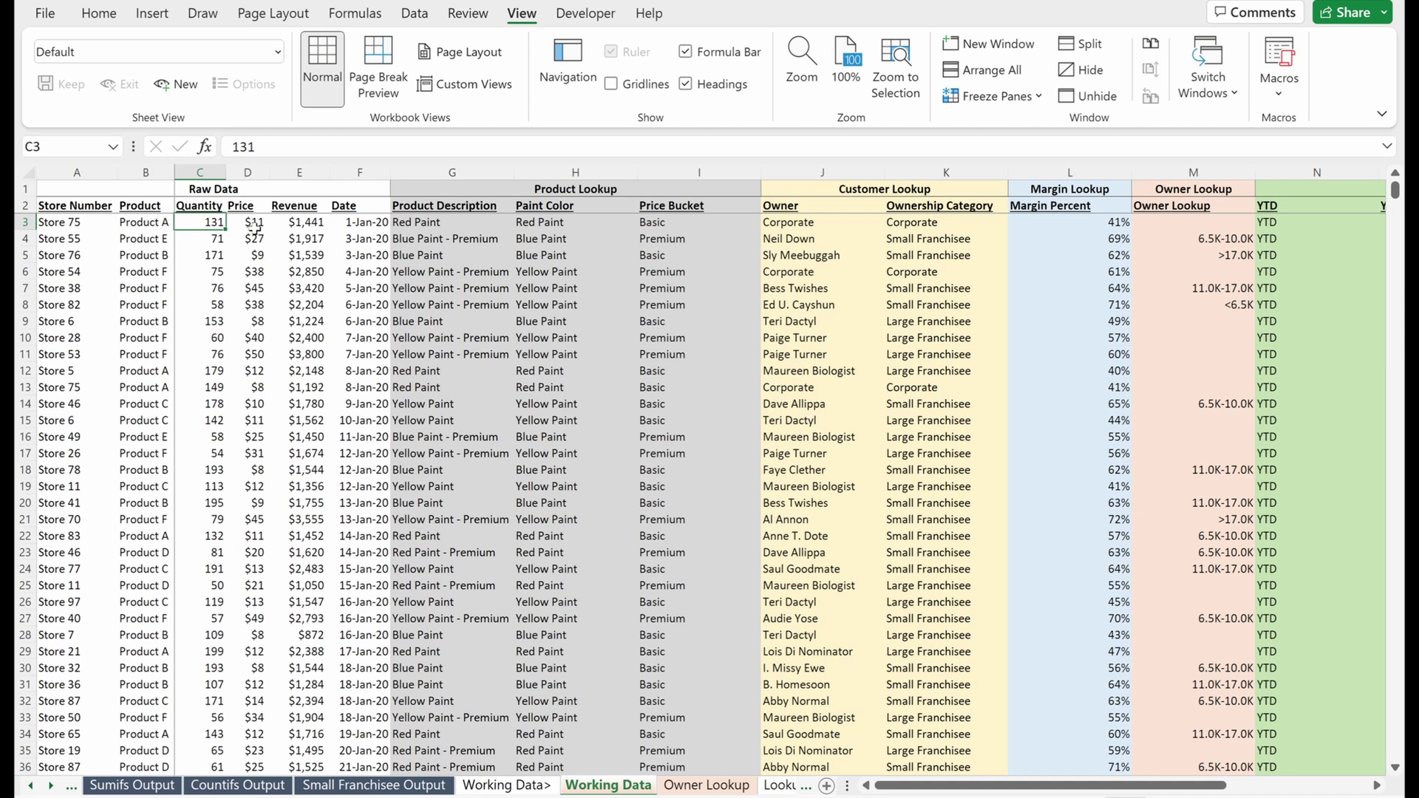
key("ctrl+a")
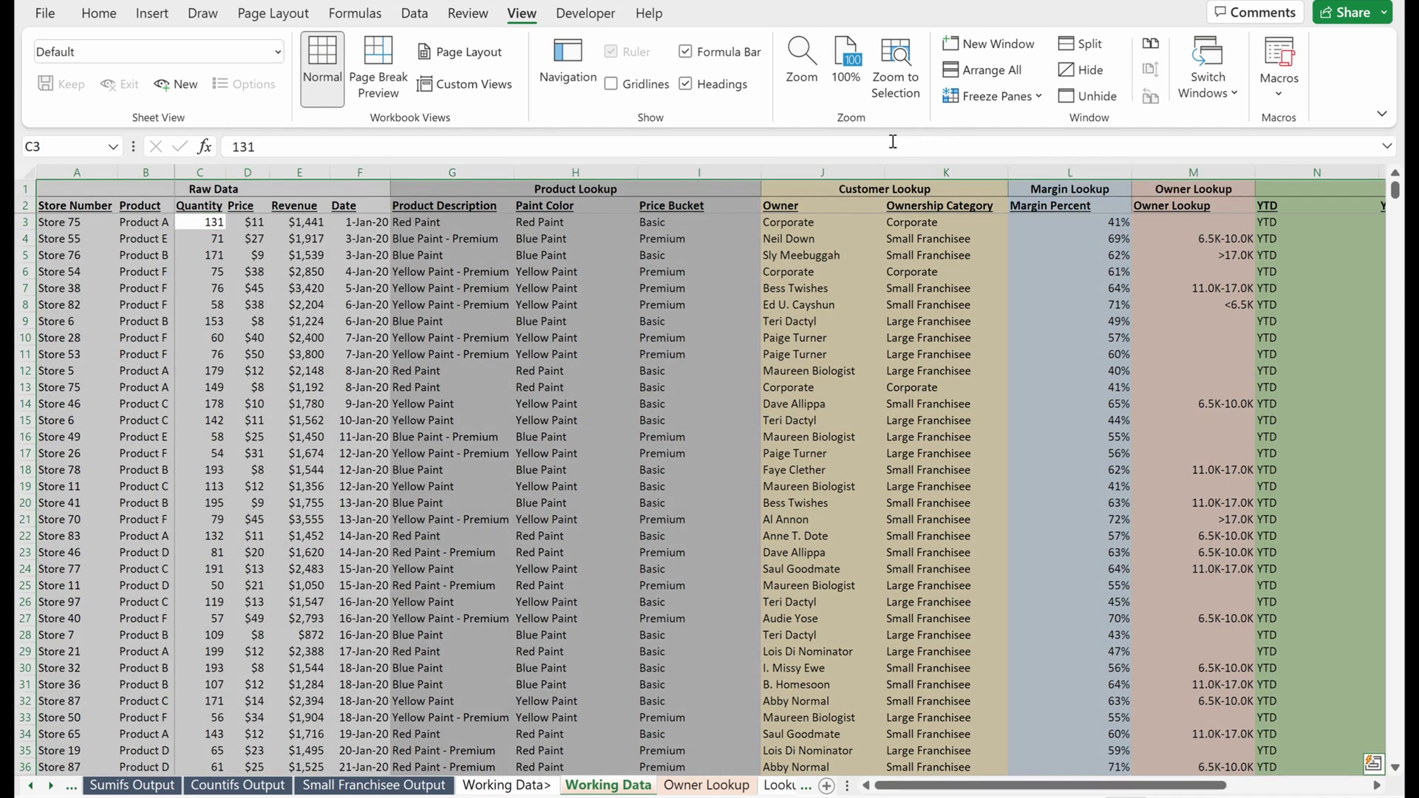
Step: Remove the pane freeze and select G3 after checking the D2–F2 headings
left_click(997, 97)
left_click(998, 139)
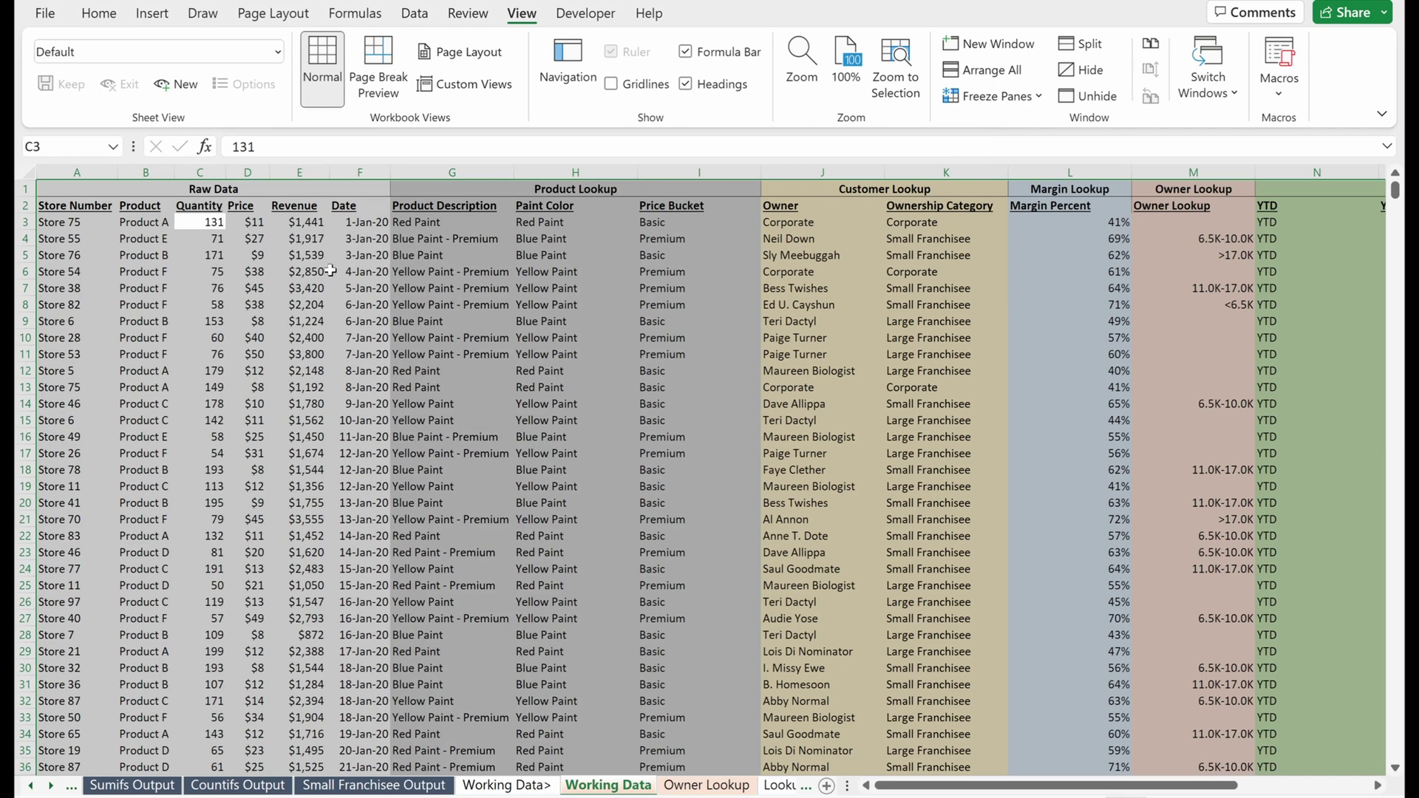
left_click(402, 222)
left_click(362, 210)
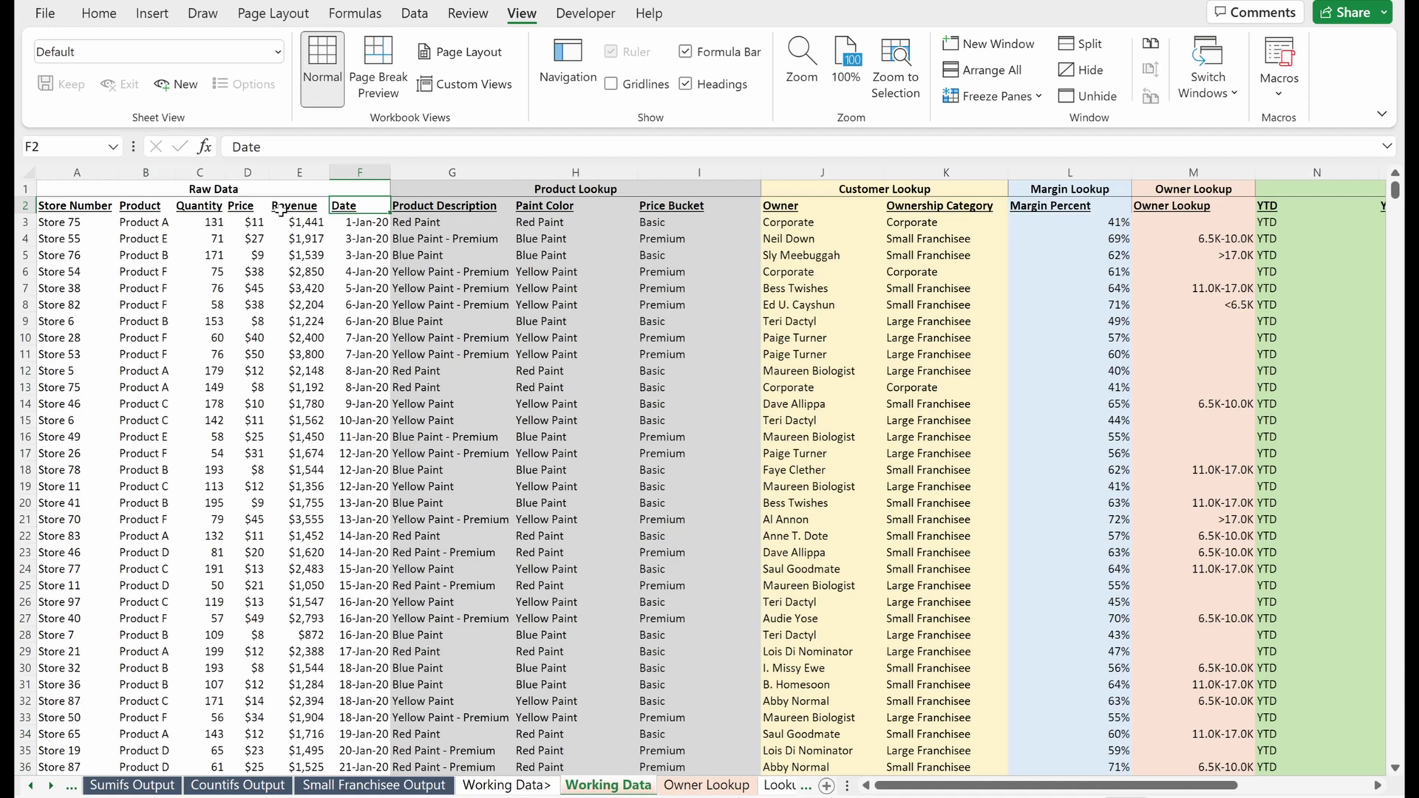
left_click(281, 209)
left_click(244, 209)
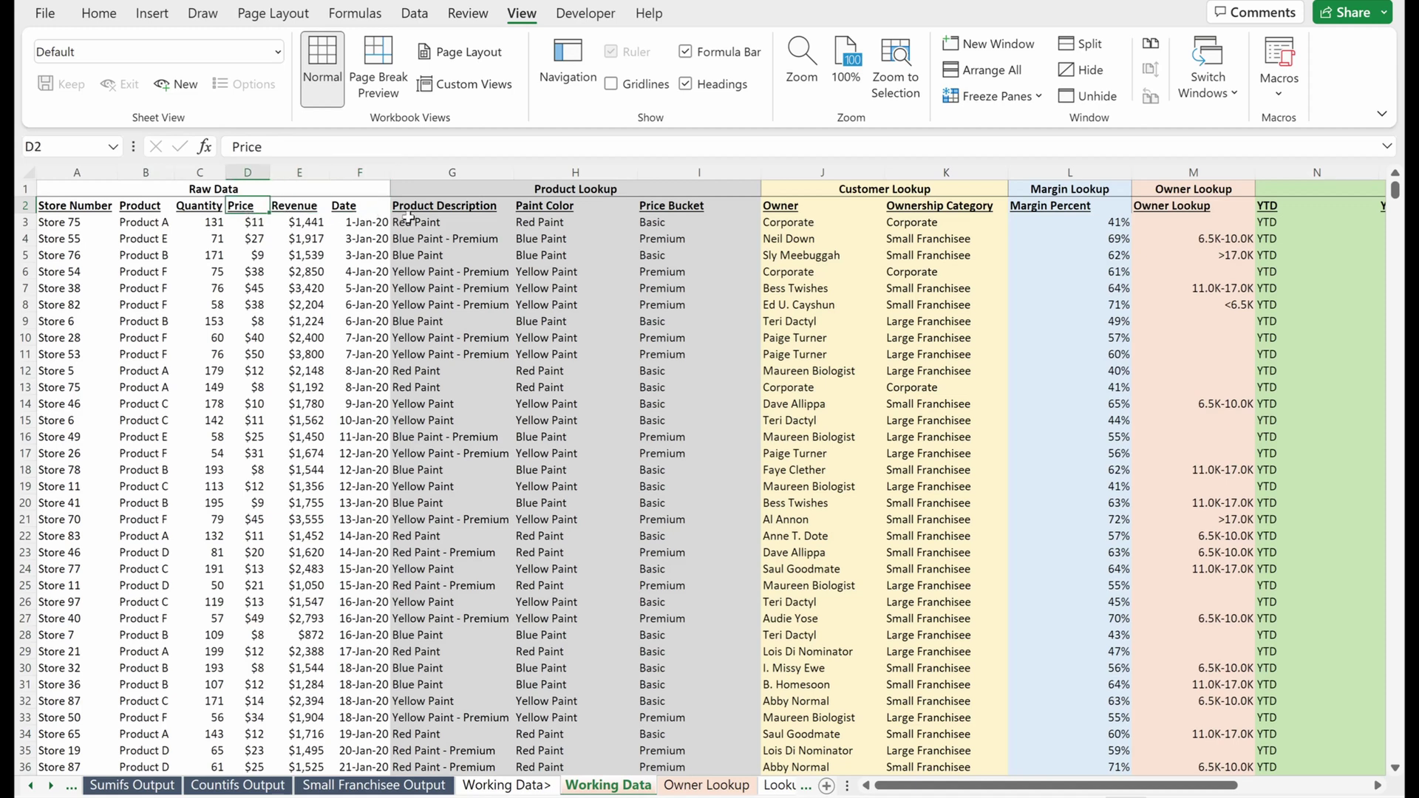
left_click(416, 223)
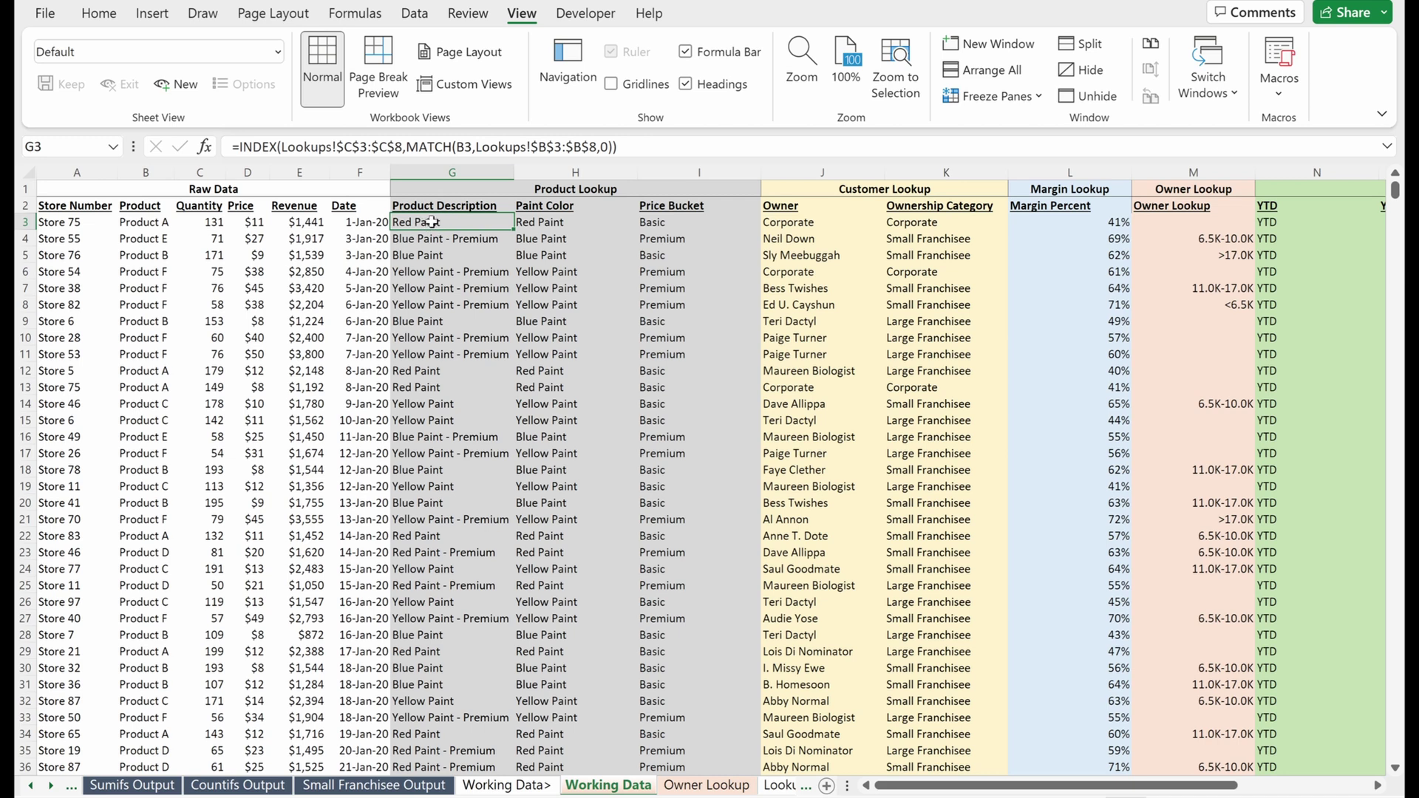
Step: Compare F3 and the Date column with G3, settling on G3 as the freeze anchor
left_click(371, 223)
left_click(419, 222)
left_click_drag(369, 206, 428, 221)
left_click(417, 225)
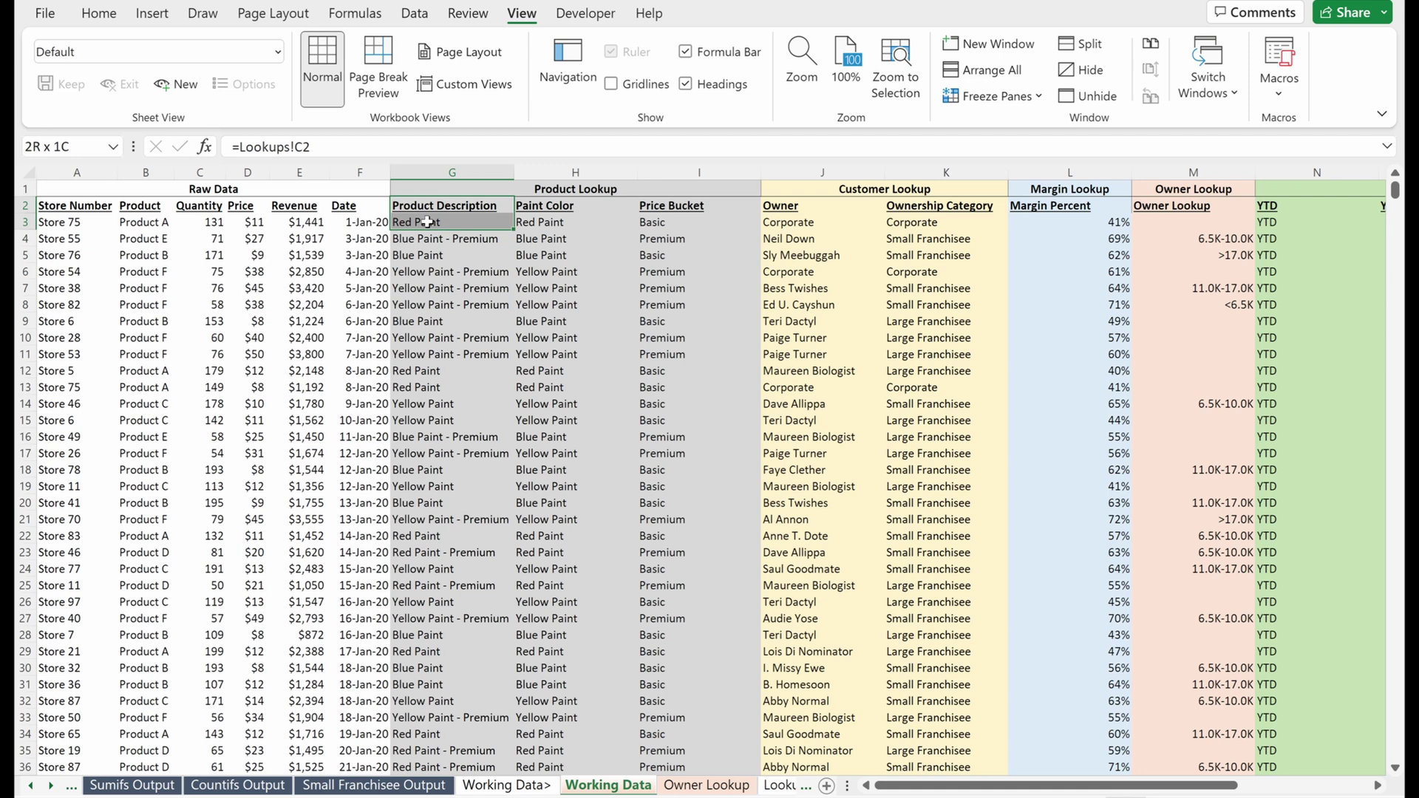
left_click(427, 222)
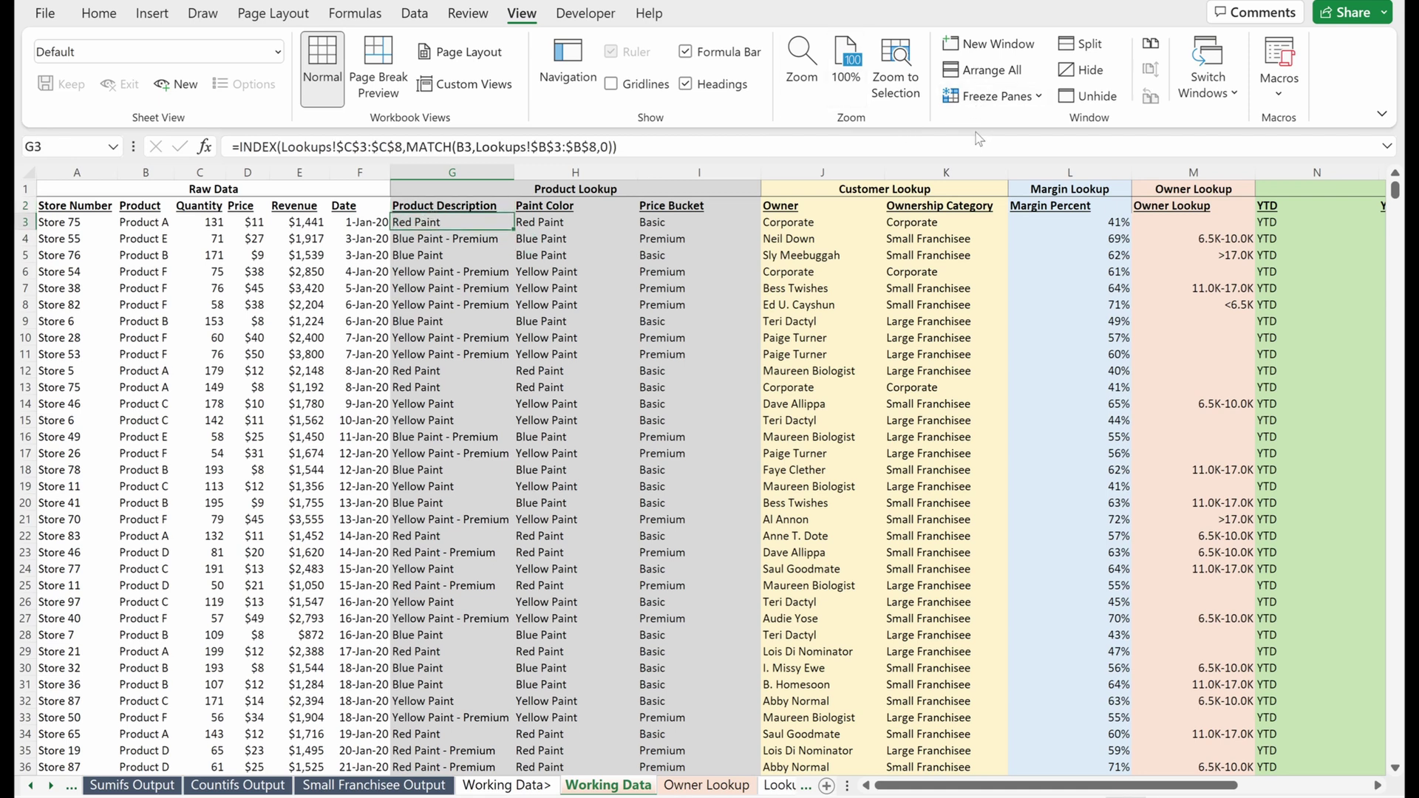
Step: Freeze panes at G3 with Alt+W, F, F and arrow over to Margin Percent cell L7
key("alt")
key("w")
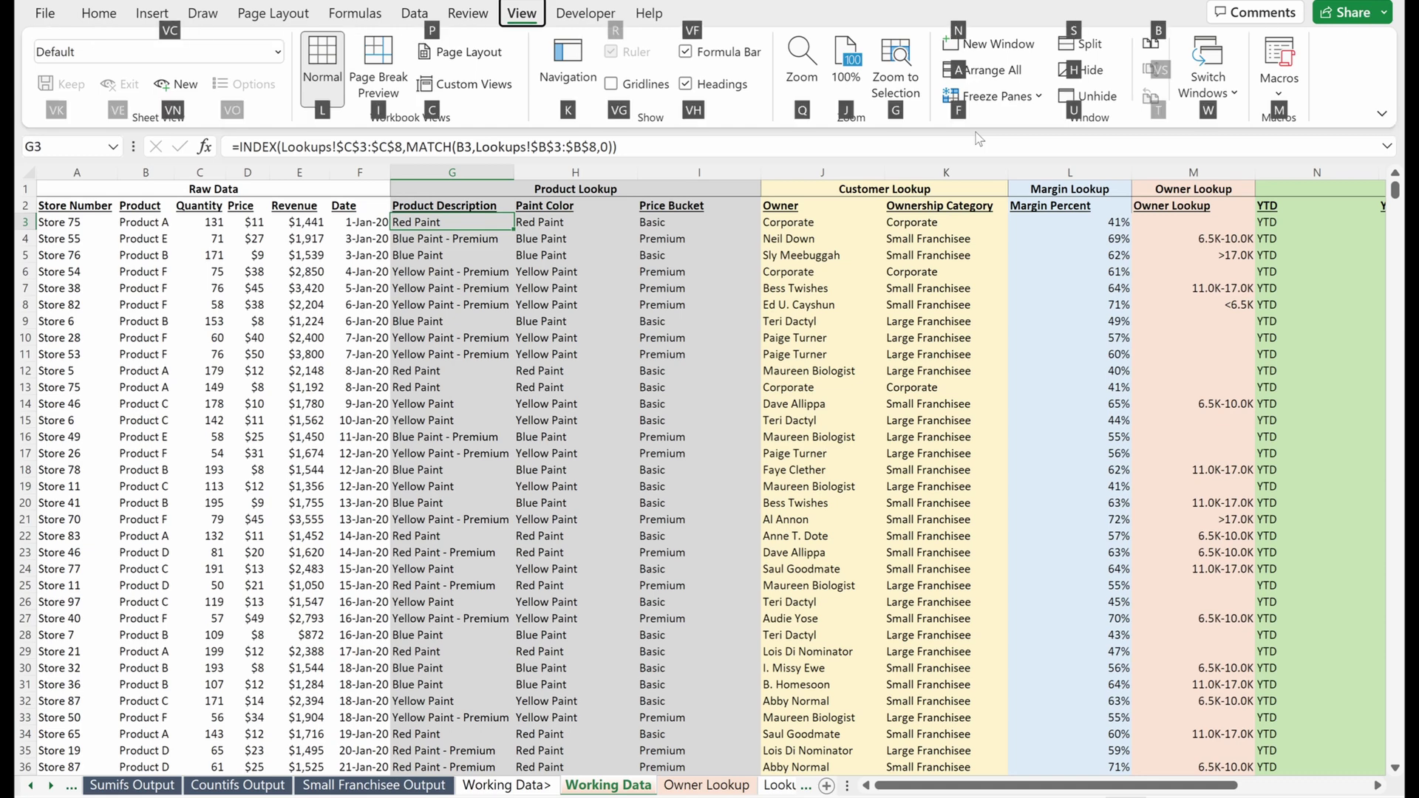
key("f")
key("f")
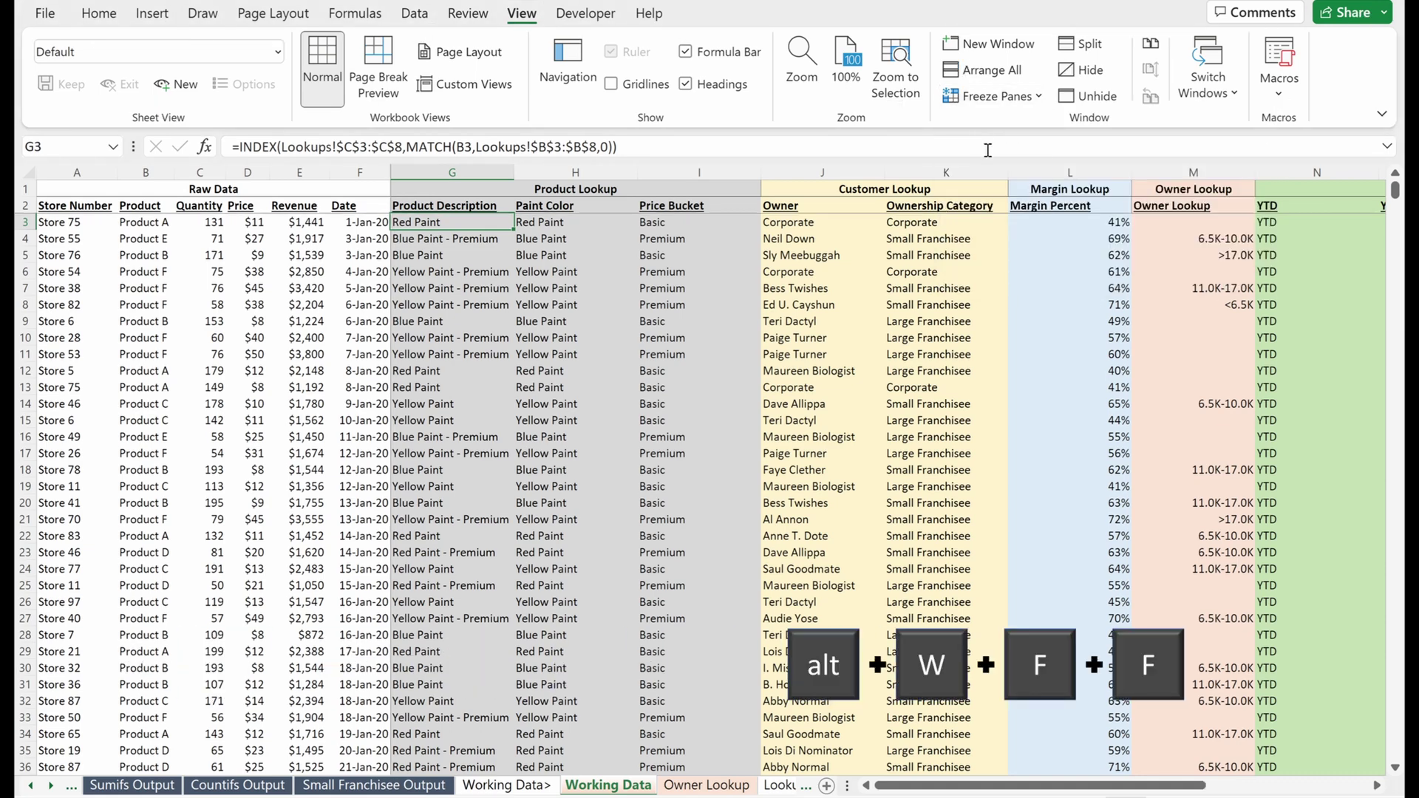
key("Right")
key("Right")
key("Right")
key("Right")
key("Right")
key("Right")
key("Right")
key("Right")
key("Right")
key("Right")
key("Right")
key("Right")
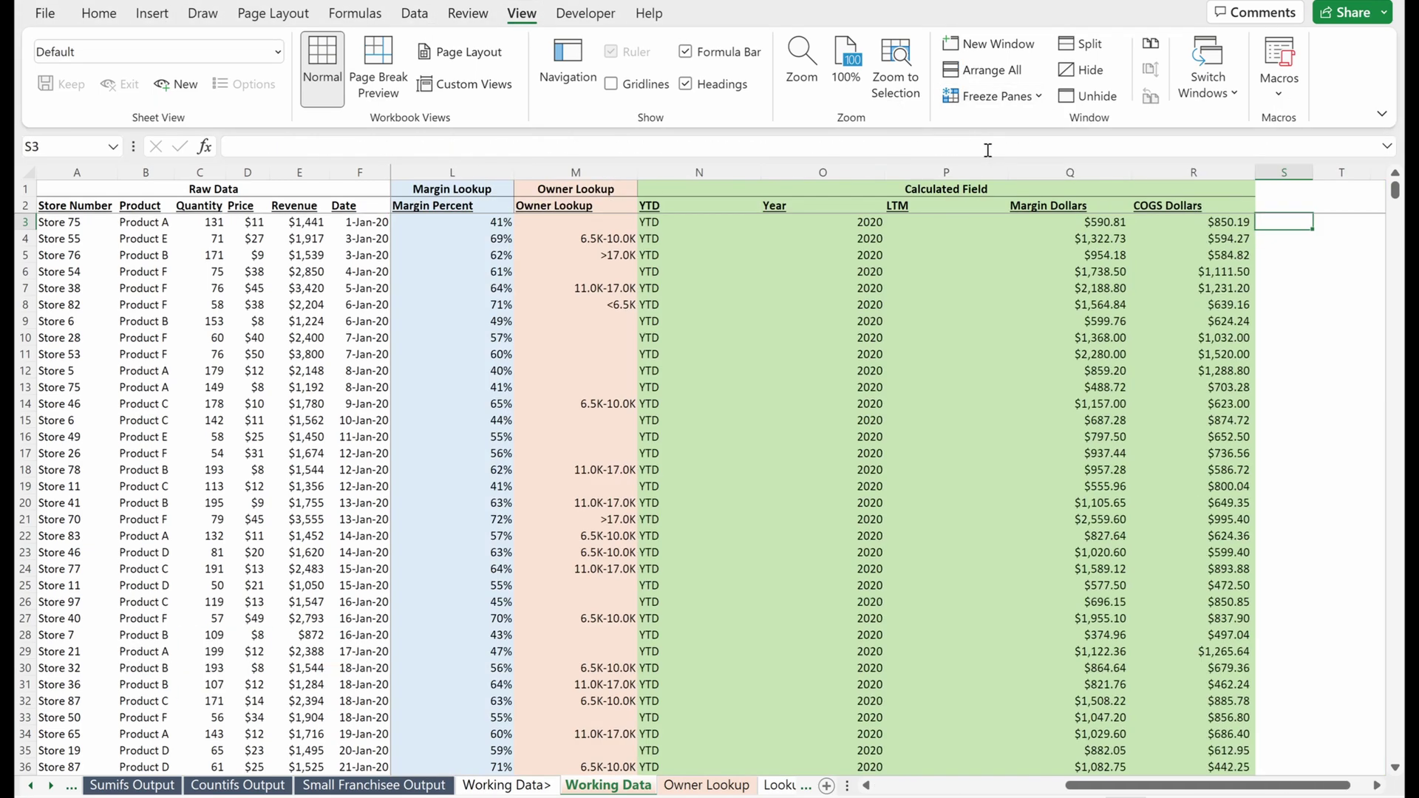
key("Down")
key("Left")
key("Left")
key("Down")
key("Left")
key("Down")
key("Left")
key("Left")
key("Left")
key("Left")
key("Down")
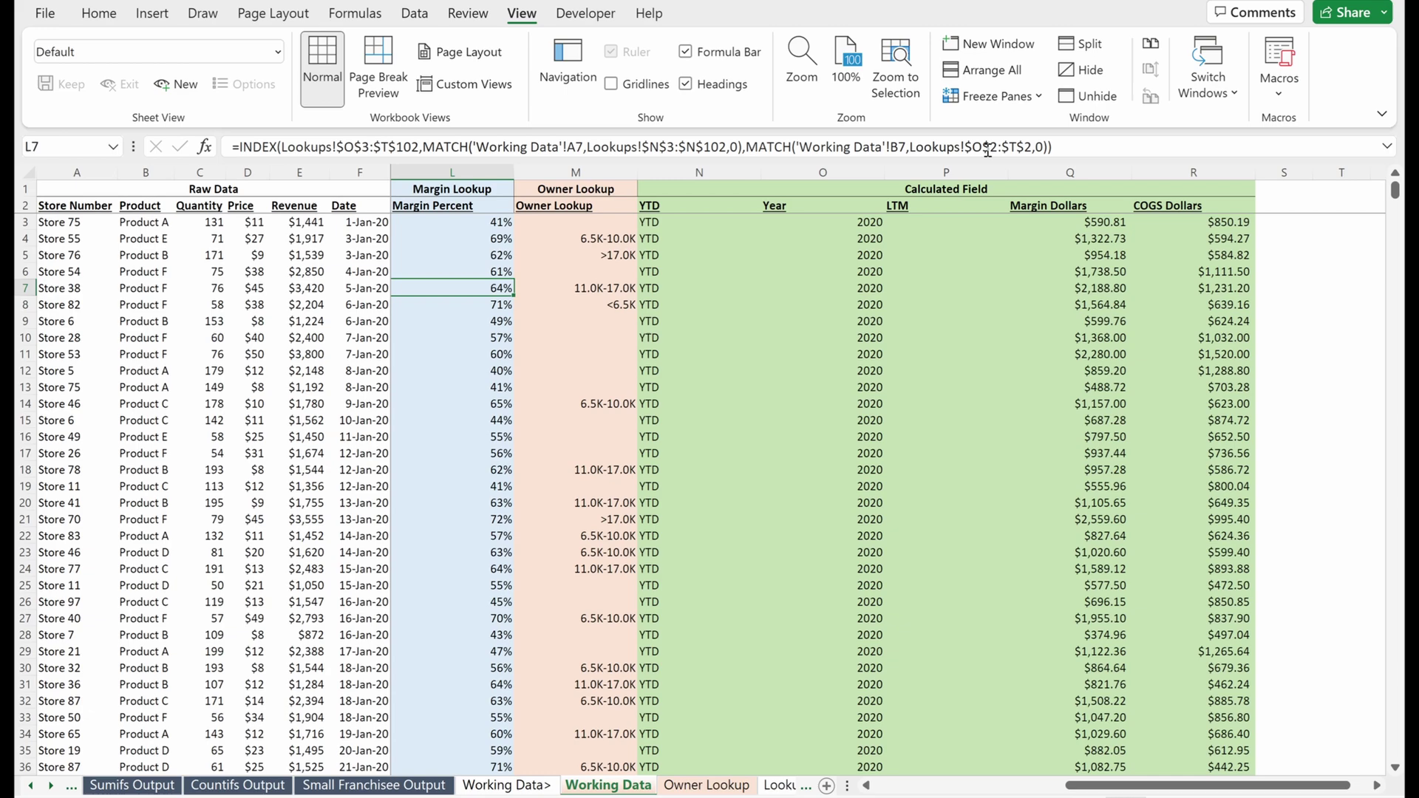
Step: Test the G3 freeze by jumping to the last rows and back to G3
key("ctrl+Down")
key("Left")
key("Left")
key("Left")
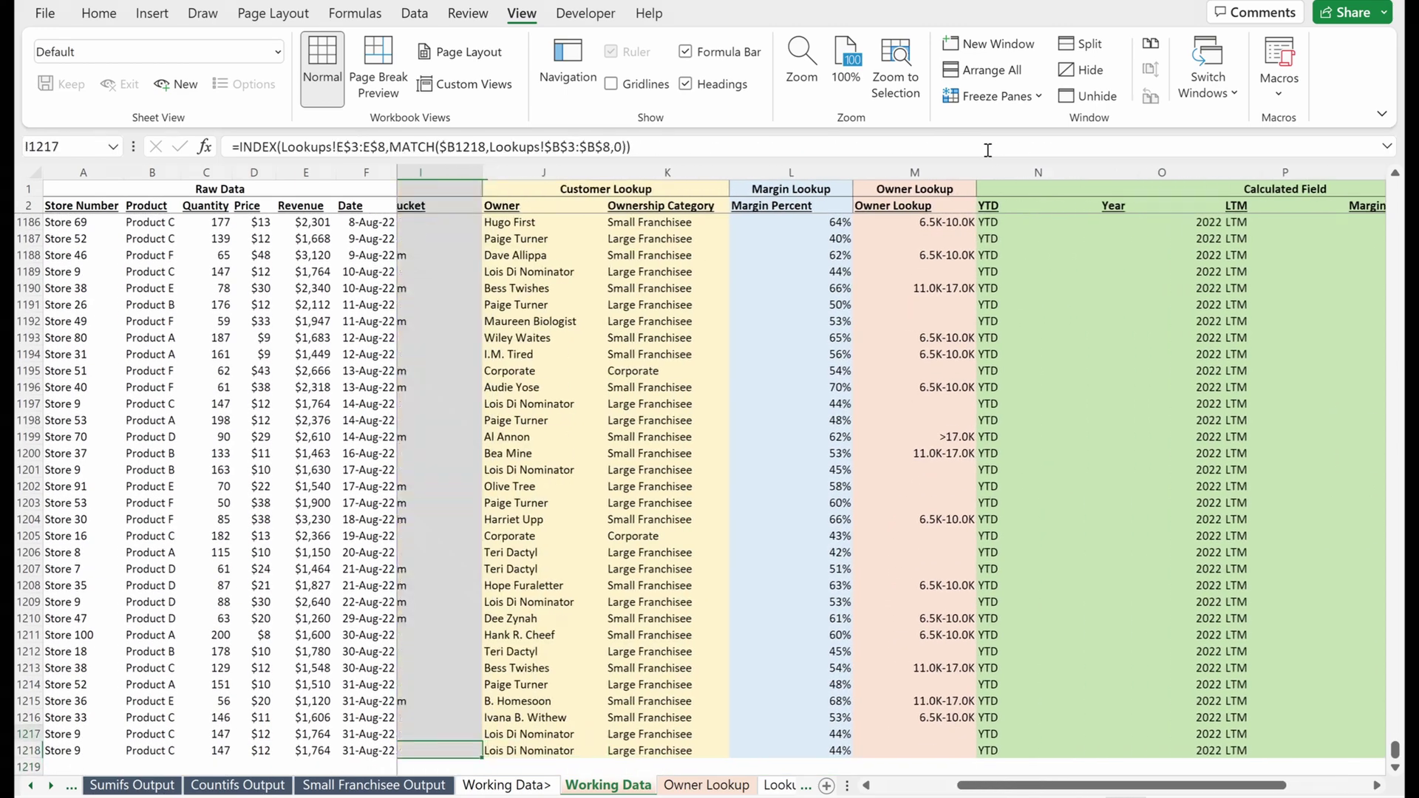
key("Left")
key("ctrl+Up")
key("Down")
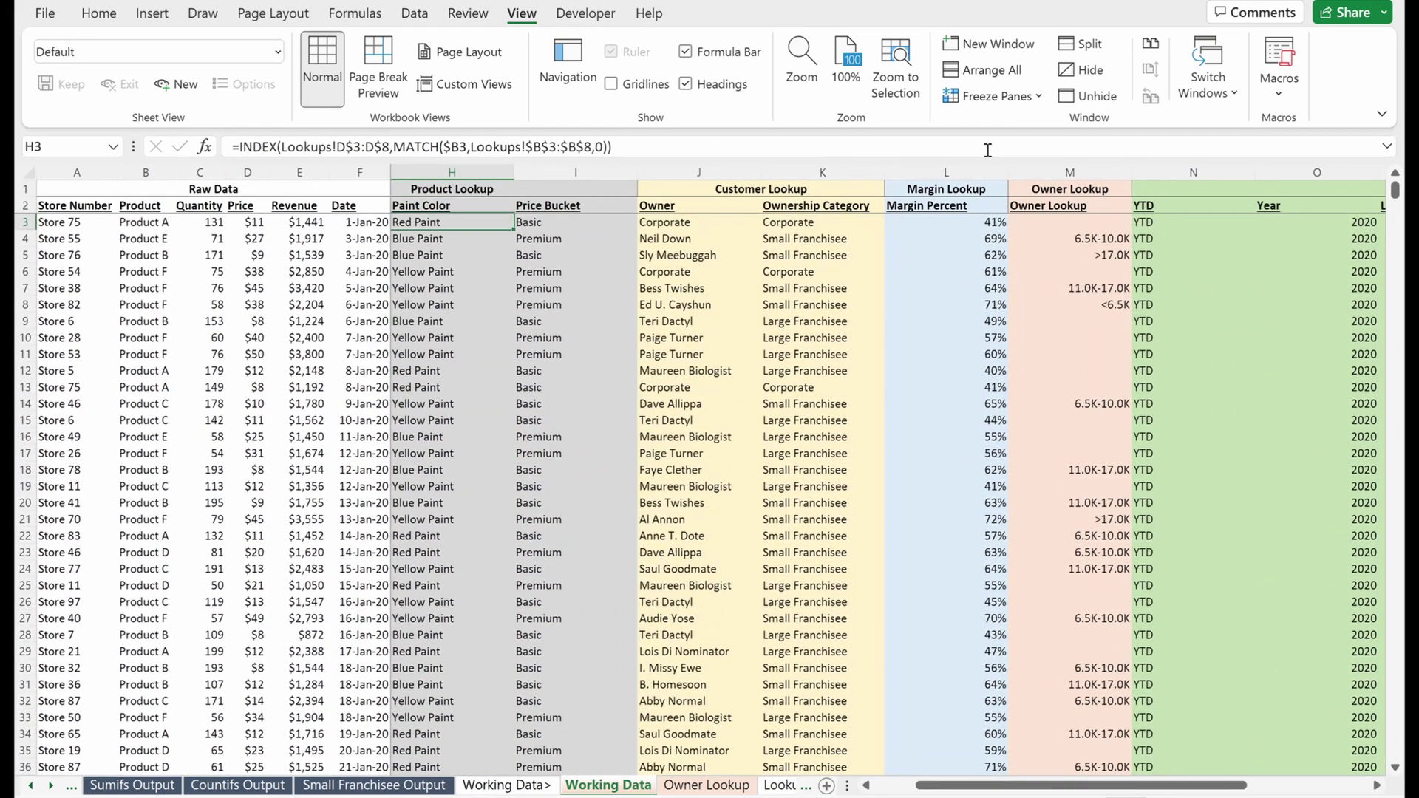
key("ctrl+z")
key("Left")
key("Left")
key("Right")
key("Right")
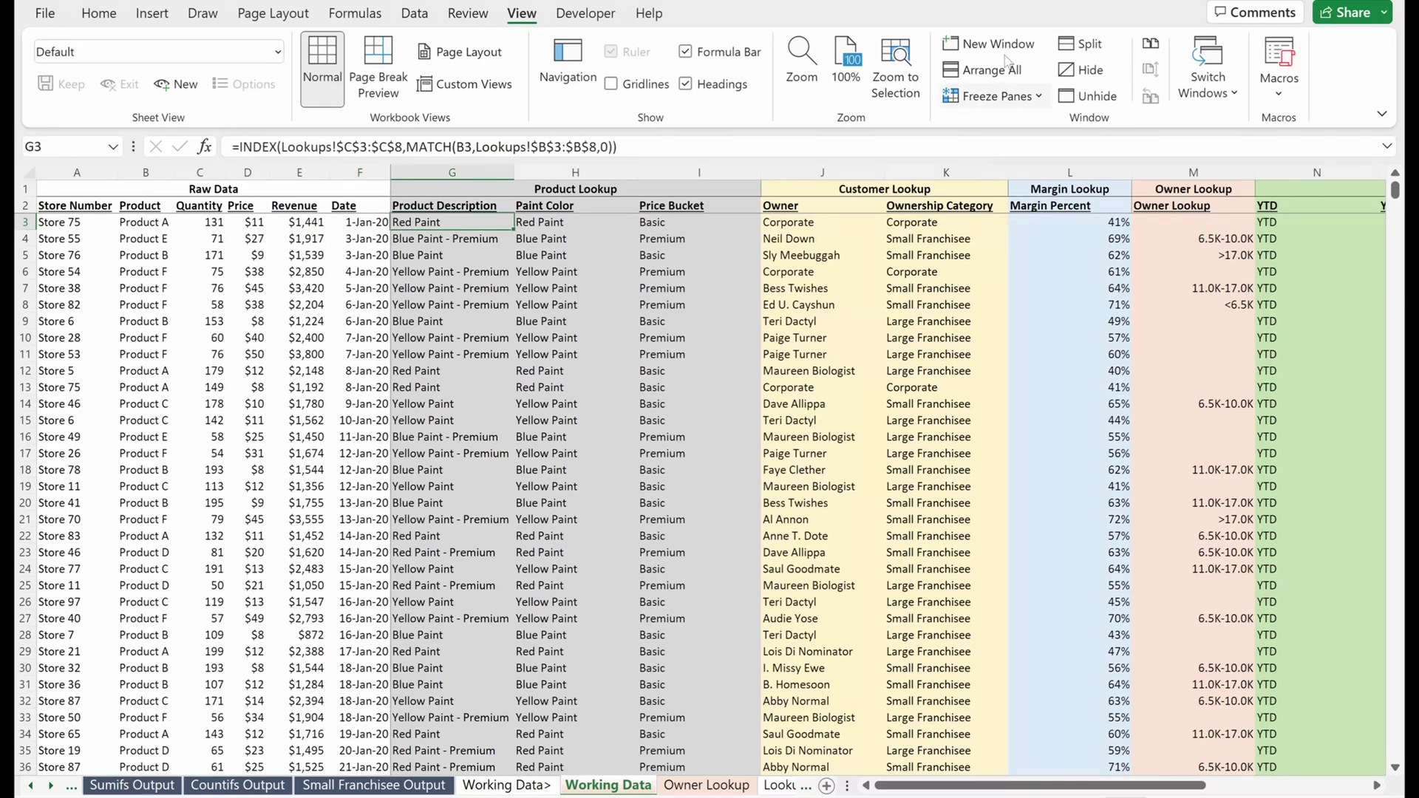
Step: Unfreeze the panes and select cell G5
left_click(994, 97)
left_click(998, 128)
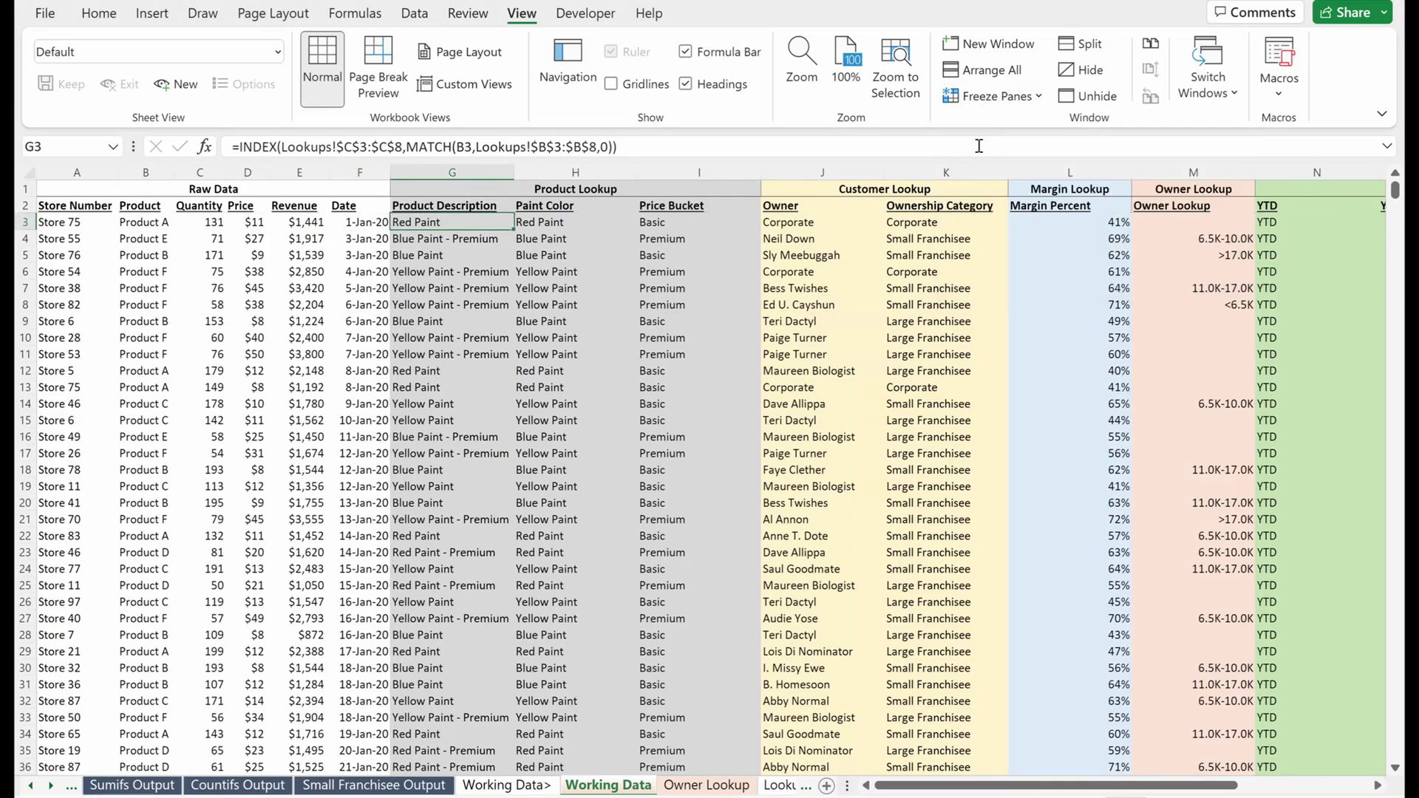
left_click(490, 260)
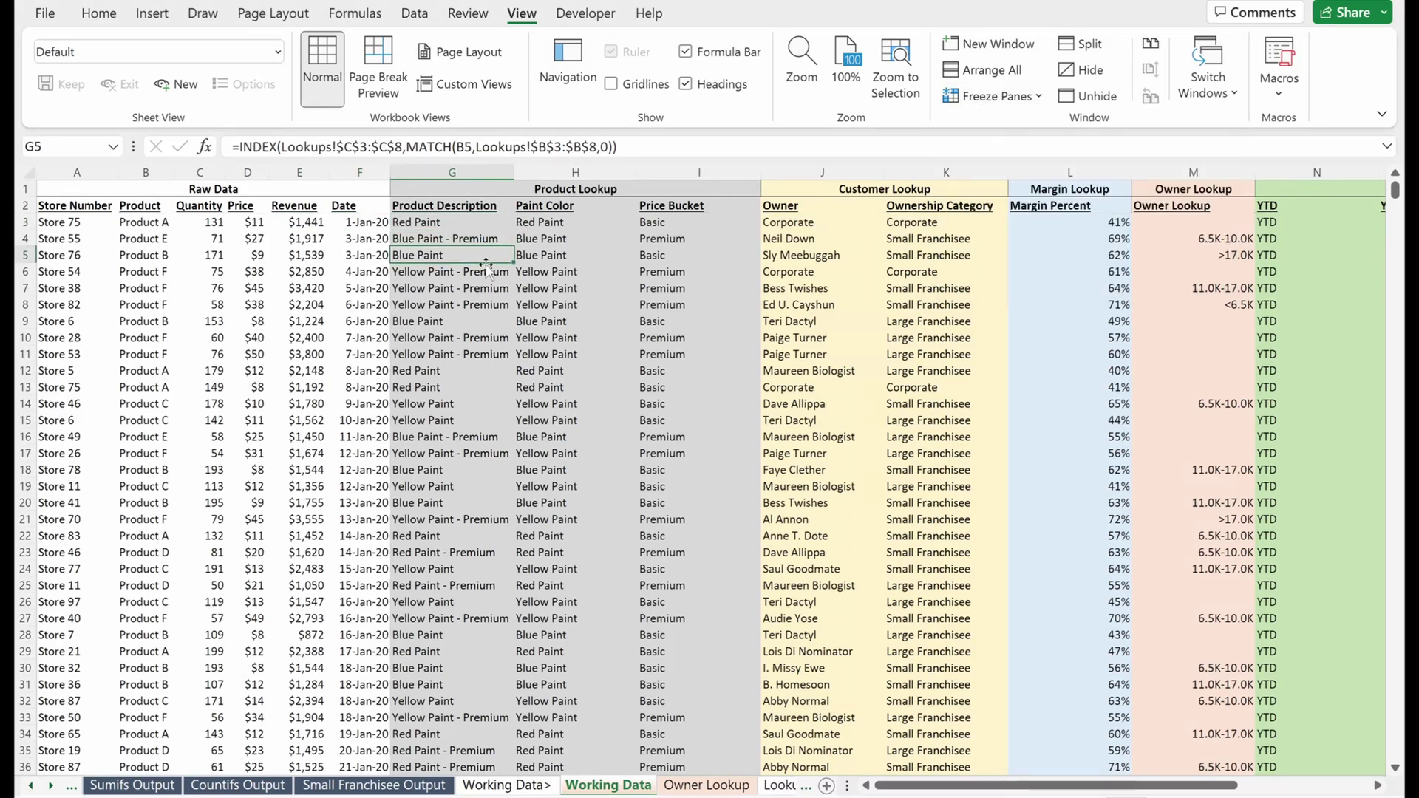
Step: Freeze panes at J7 so rows 1–6 and columns A–I stay fixed
left_click(808, 291)
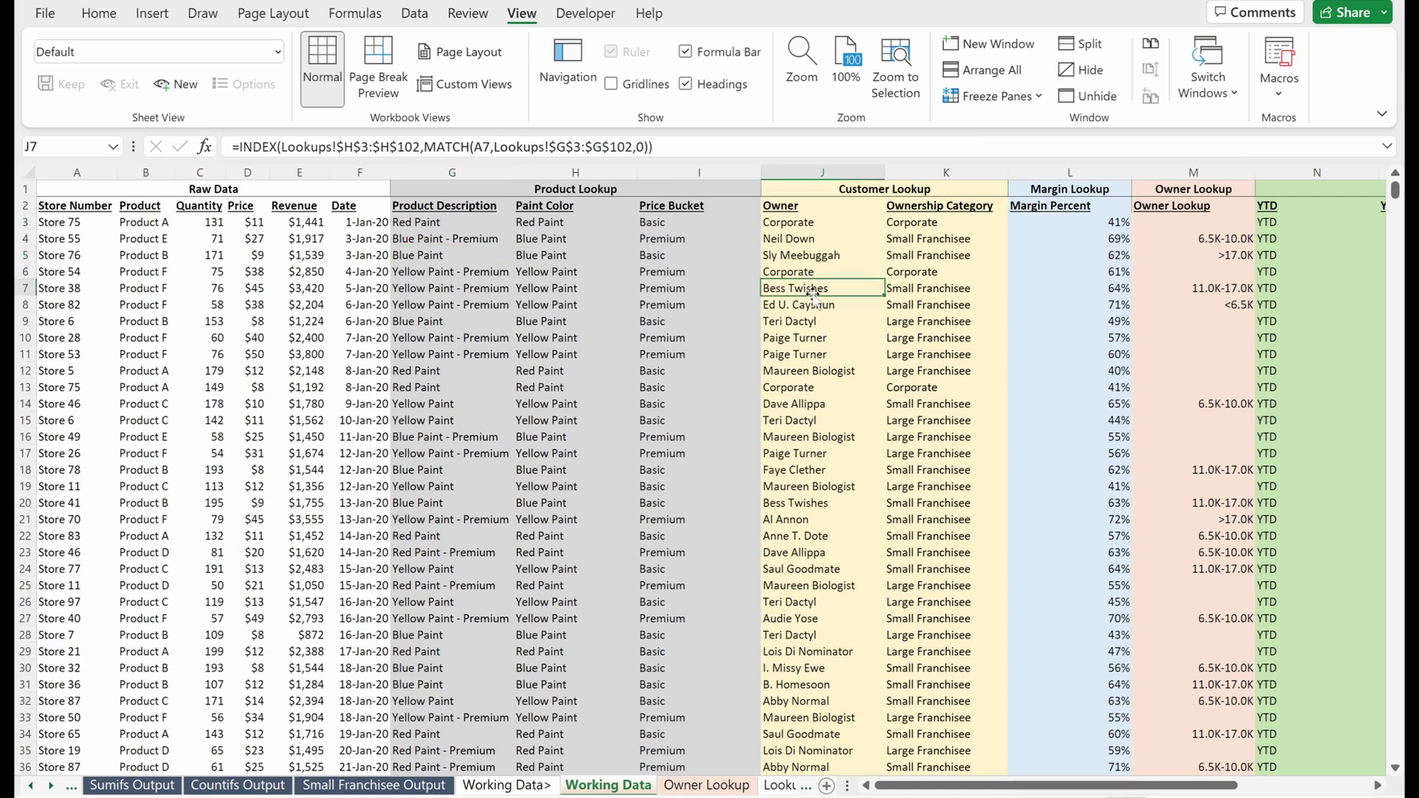
left_click(813, 272)
key("shift+Up")
key("shift+Up")
key("shift+Up")
left_click_drag(739, 287, 741, 303)
left_click(796, 288)
left_click(959, 98)
left_click(960, 146)
Step: Test the J7 freeze by arrowing through the calculated columns around rows 36–37
left_click(893, 355)
key("Right")
key("Right")
key("Right")
key("Right")
key("Right")
key("Right")
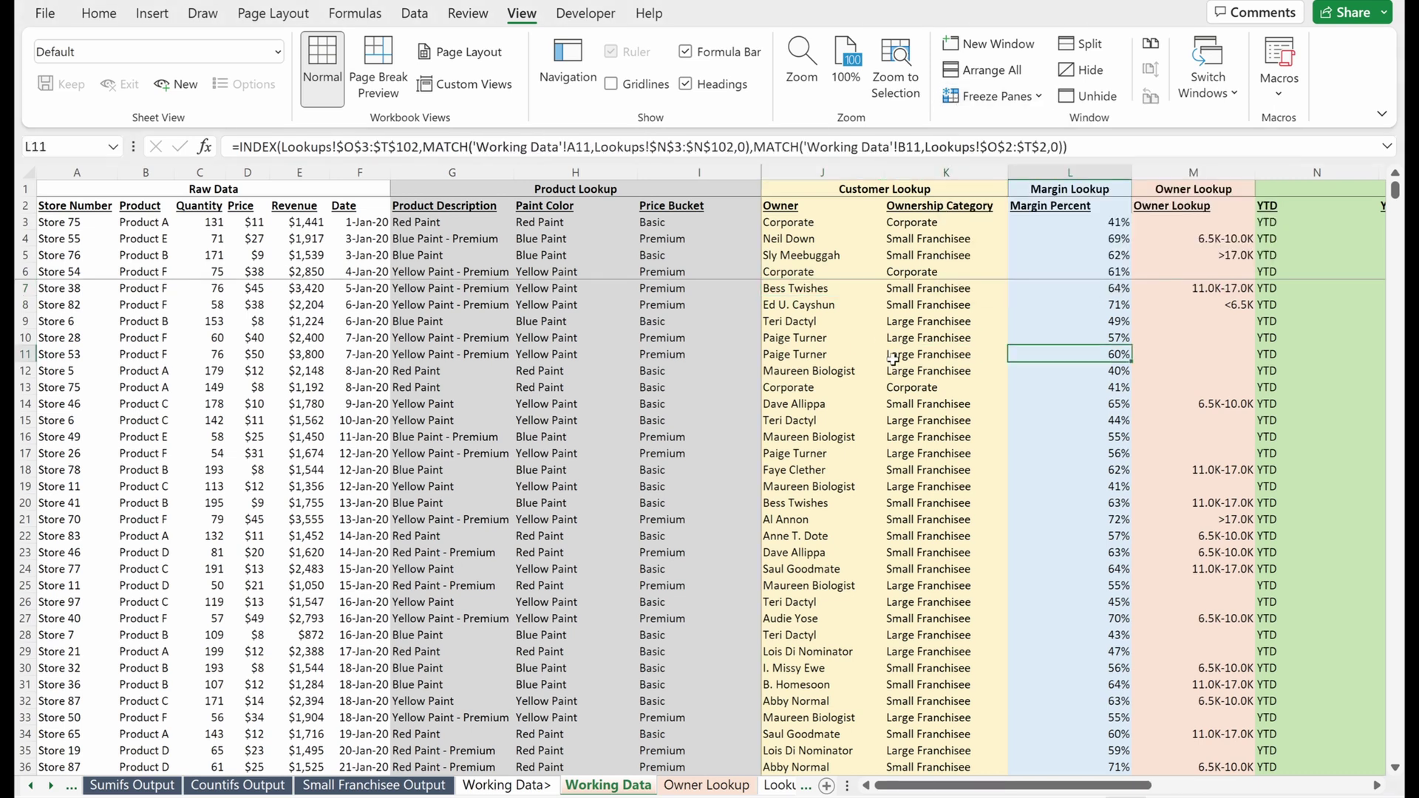
key("Right")
key("Down")
key("Down")
key("Down")
key("Down")
key("Down")
key("Down")
key("Down")
key("Down")
key("Down")
key("Down")
key("Down")
key("Down")
key("Down")
key("Down")
key("Down")
key("Down")
key("Down")
key("Down")
key("Down")
key("Down")
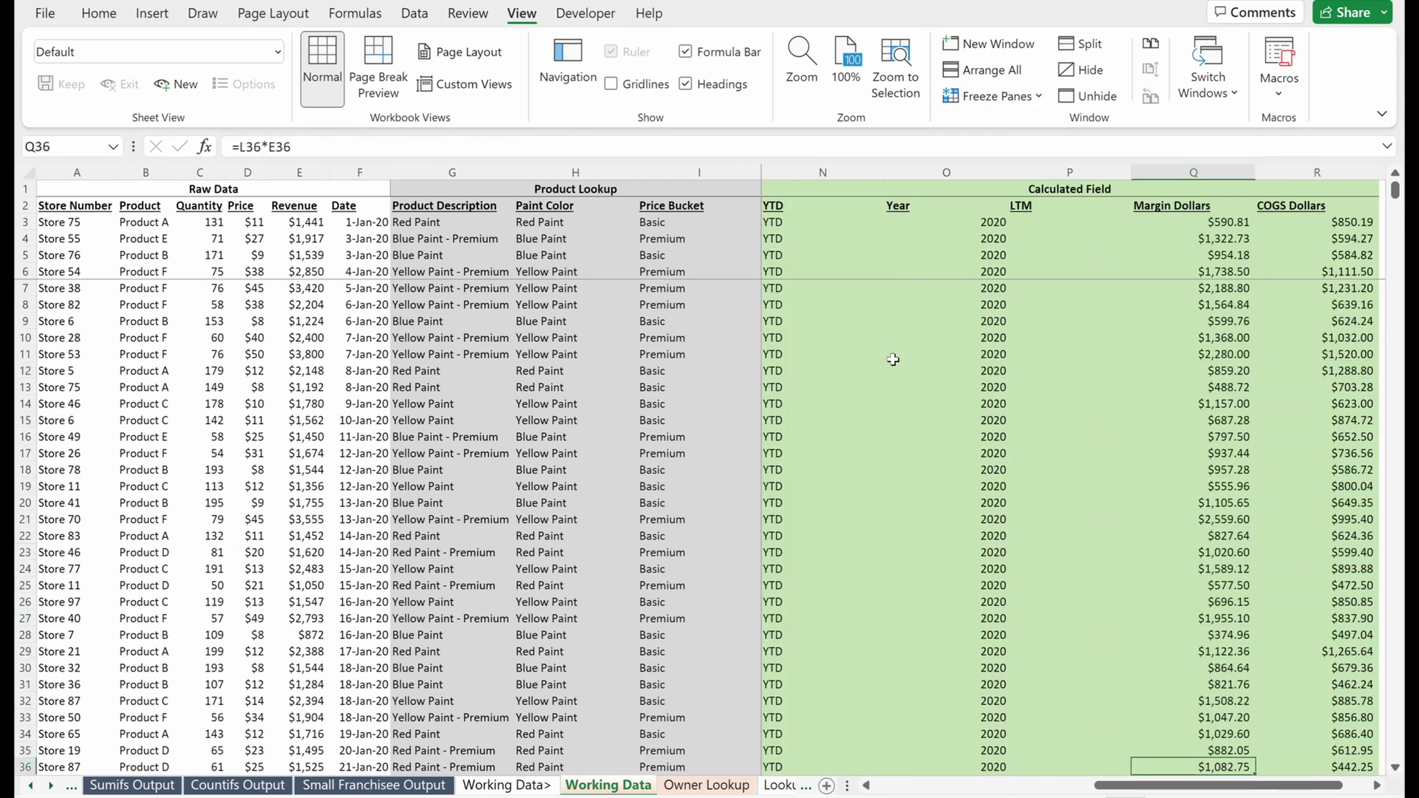
key("Right")
key("Left")
key("Left")
key("Left")
key("Left")
key("Left")
key("Left")
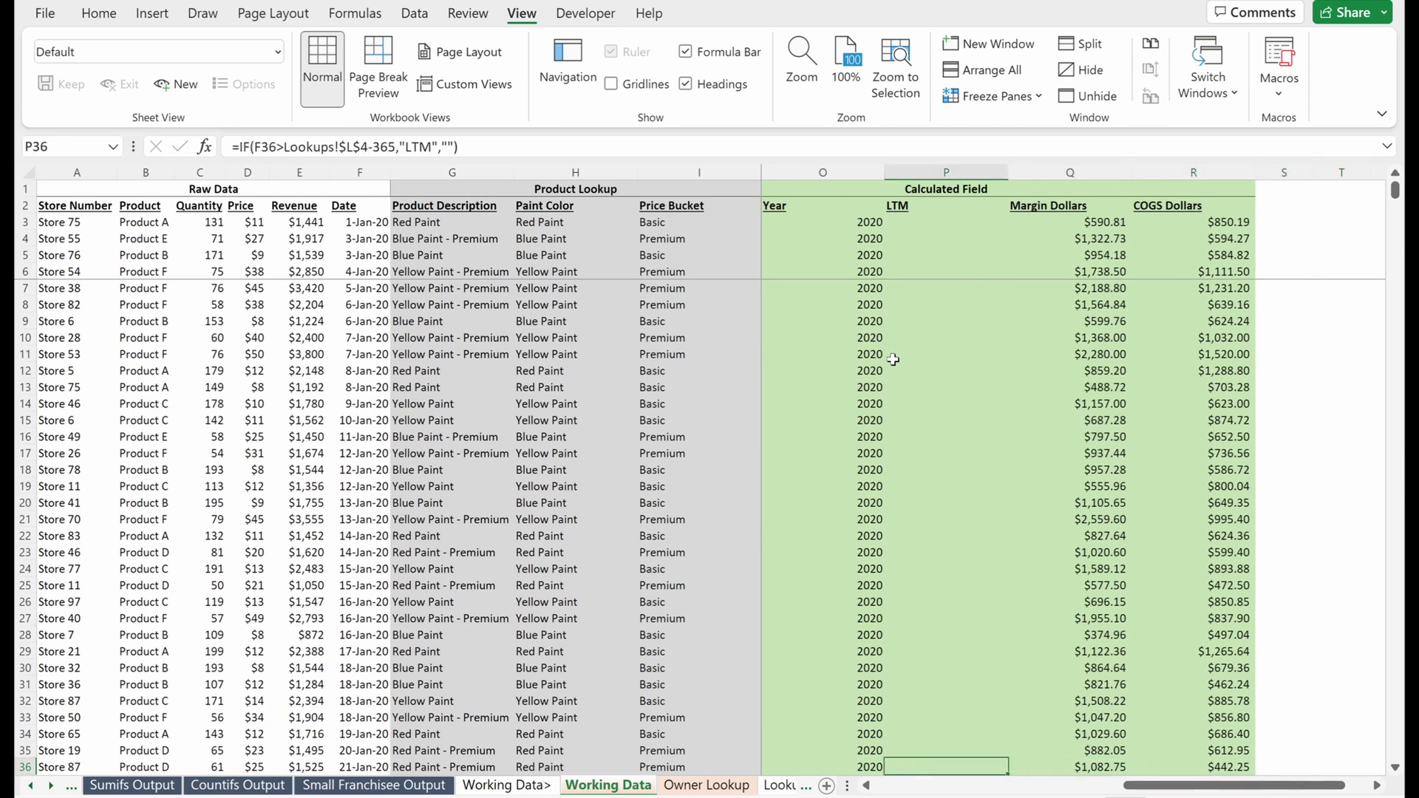
key("Right")
key("Right")
key("Right")
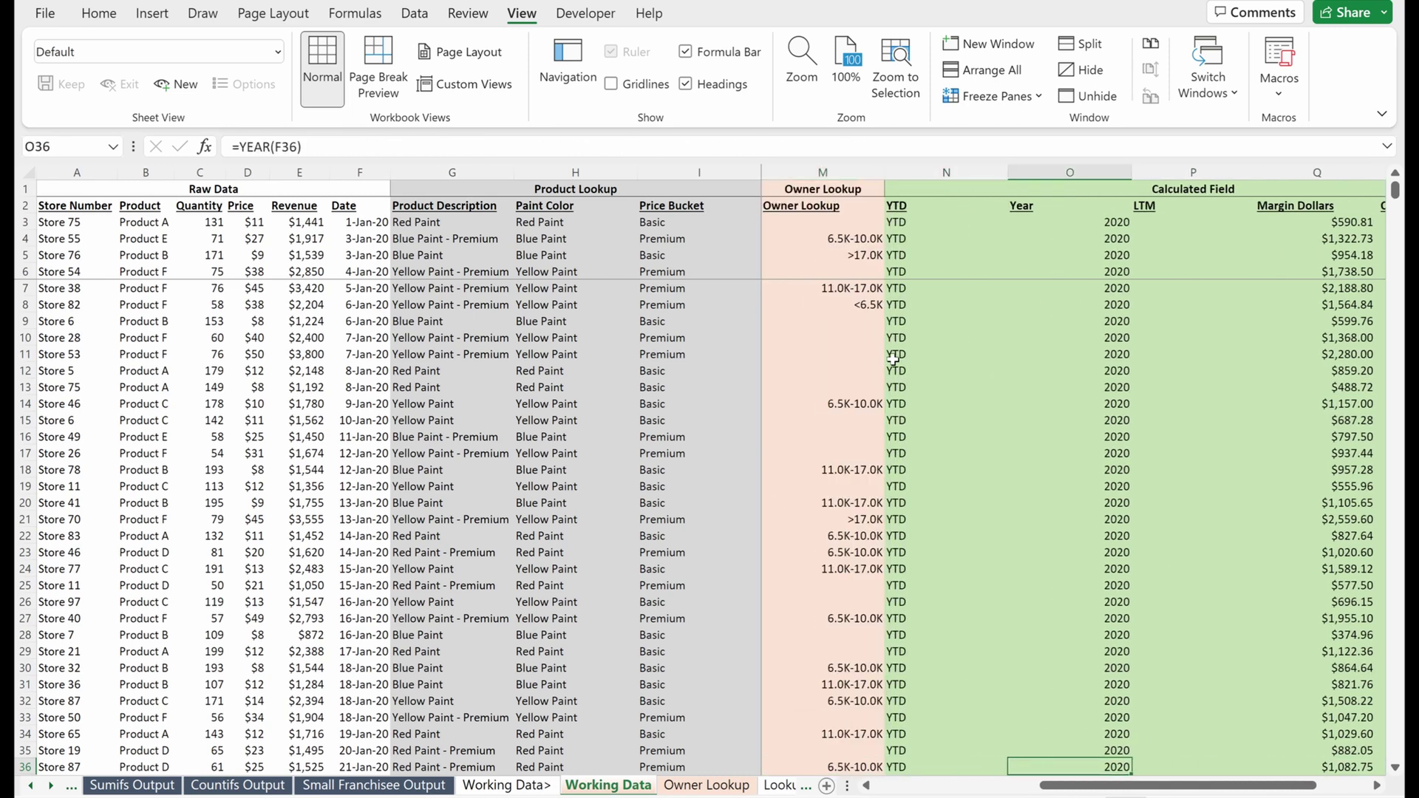
key("Down")
key("Right")
key("Right")
key("Right")
key("Right")
key("Right")
key("Left")
key("Left")
key("Left")
key("Left")
key("Left")
key("Left")
key("Left")
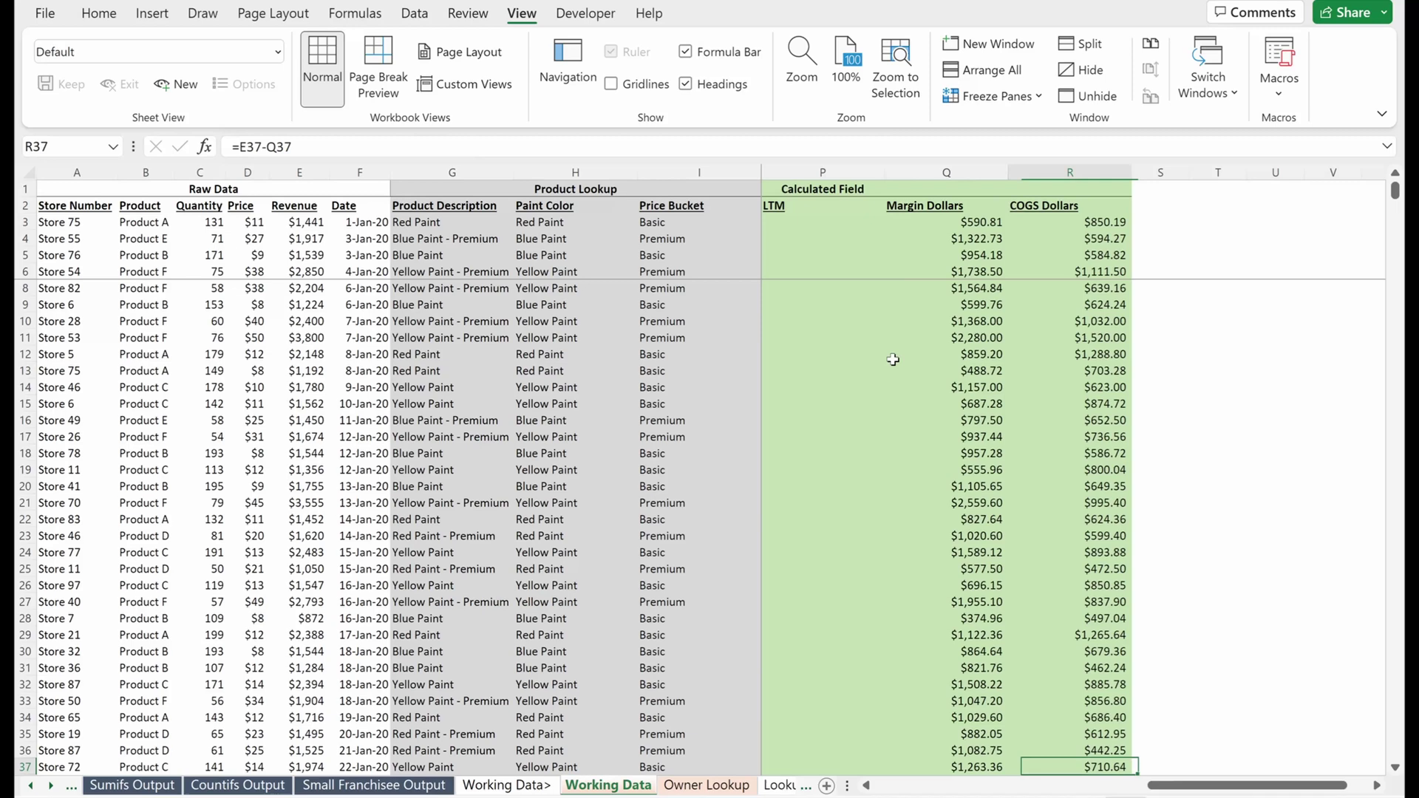
key("Up")
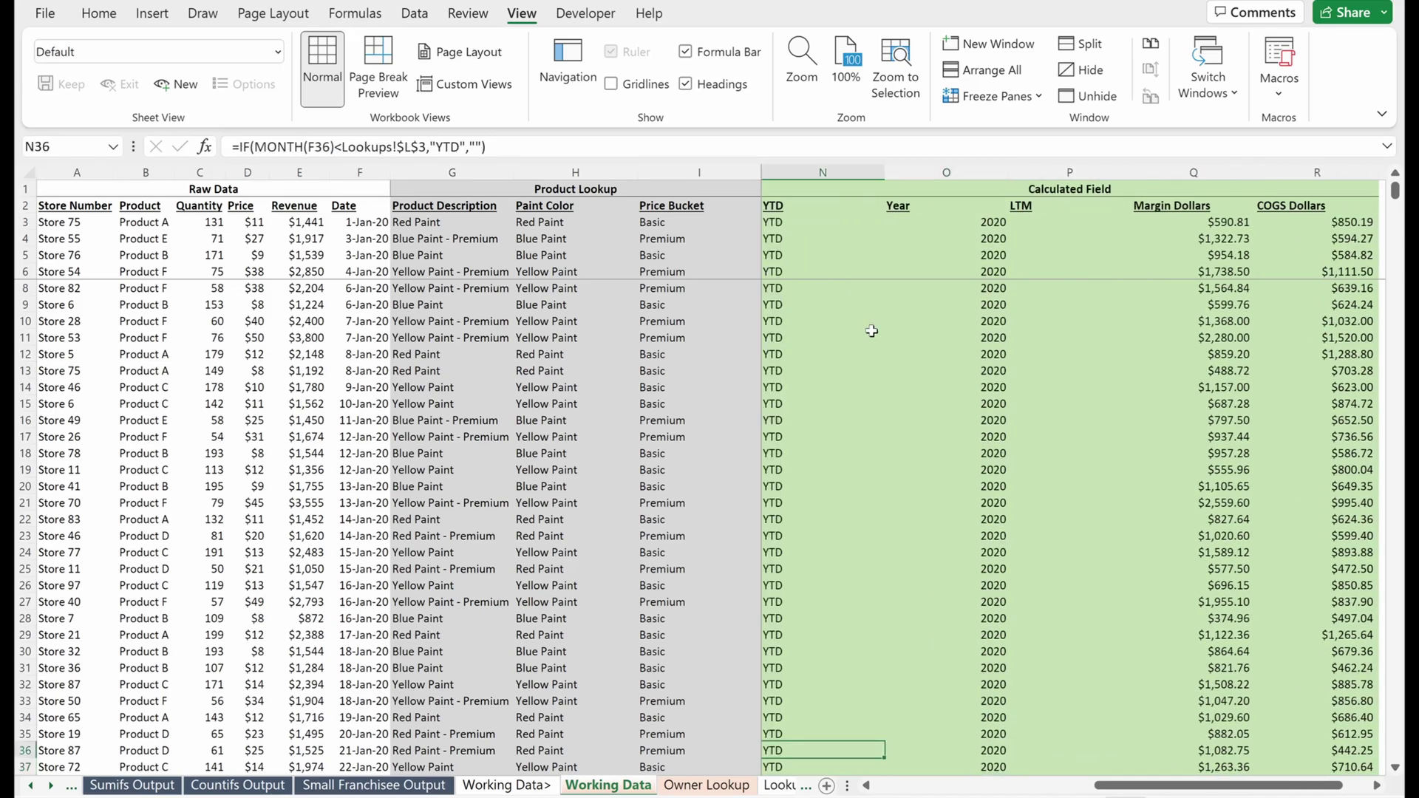
Step: Select N9:R28, then Q23, then the whole data range
left_click(821, 306)
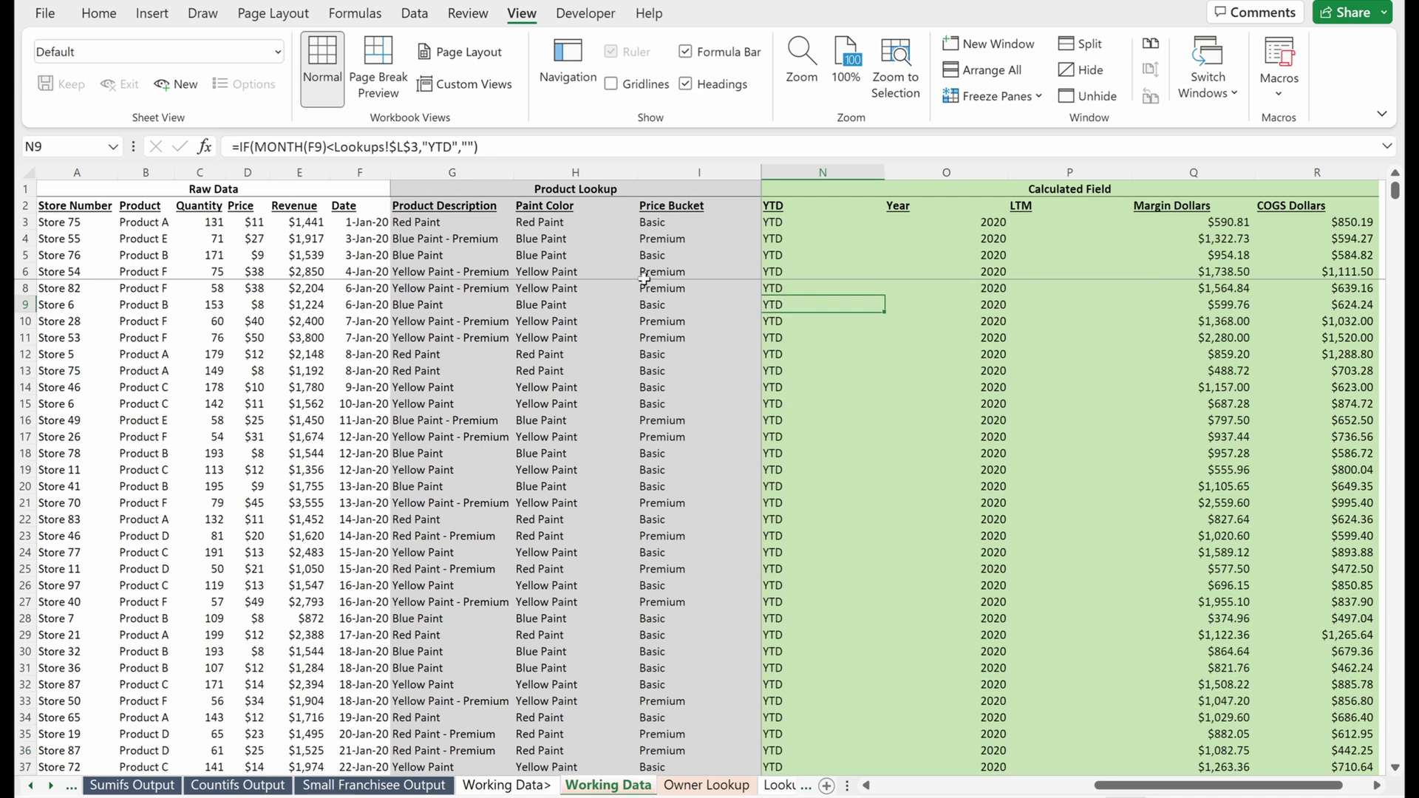
left_click_drag(802, 299, 1268, 619)
left_click(1233, 538)
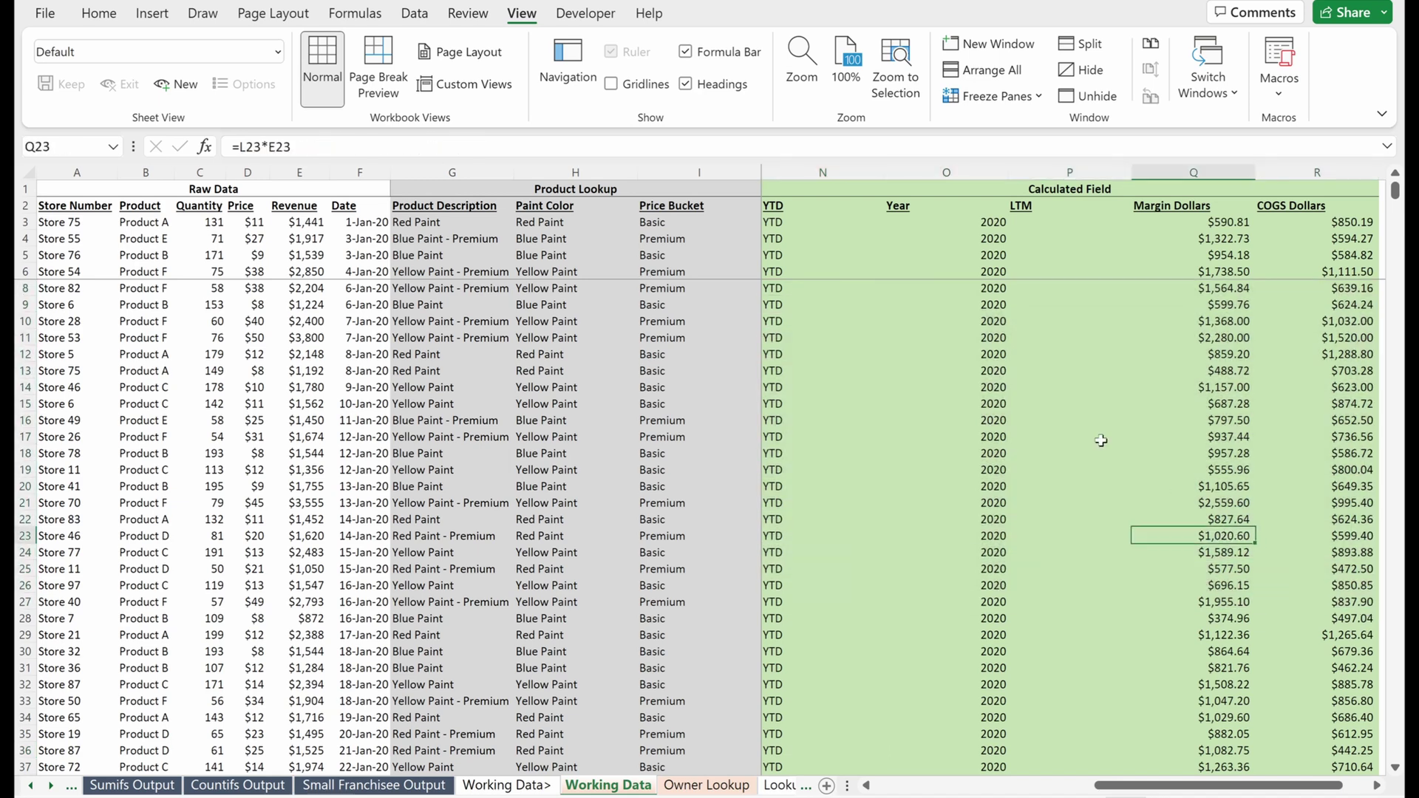
key("ctrl+a")
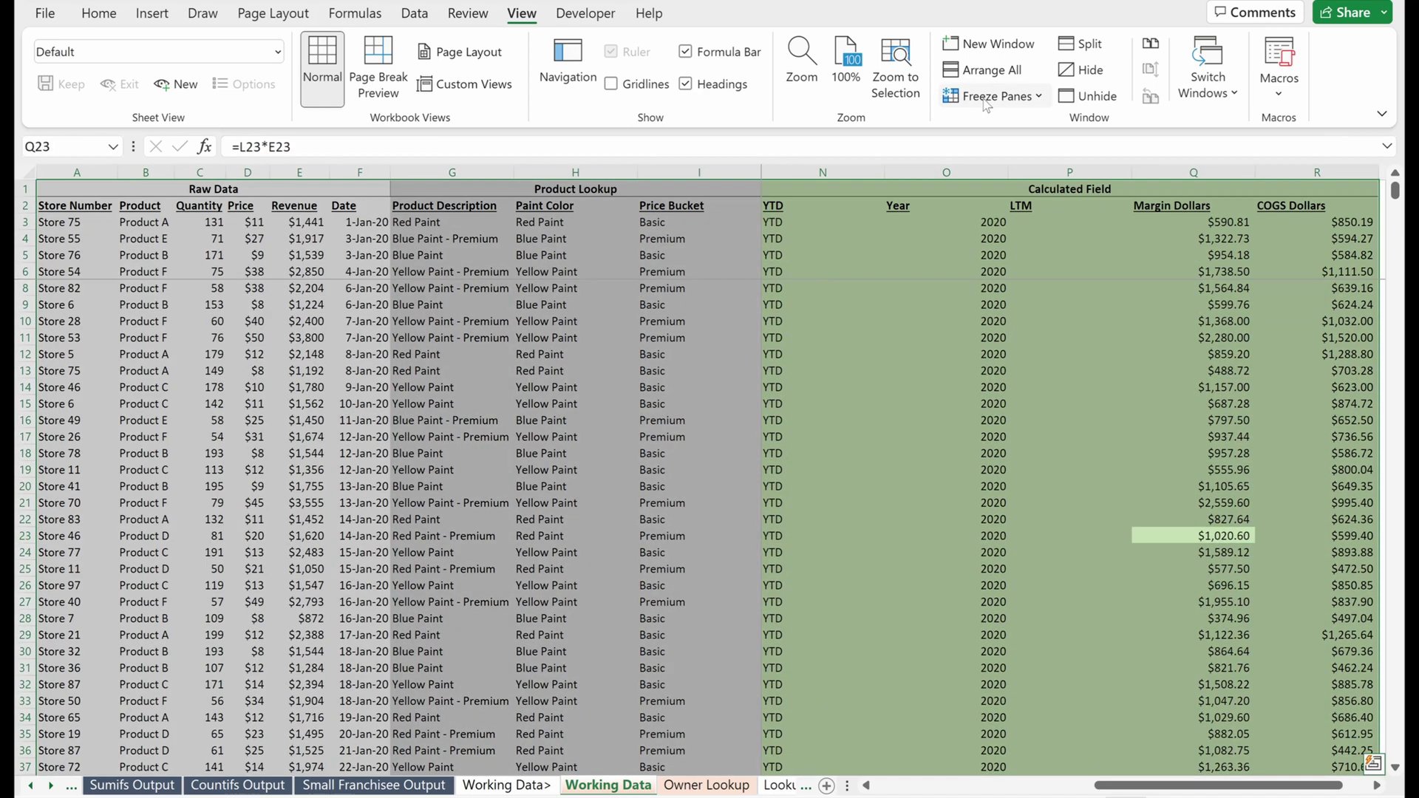
Step: Replace the J7 freeze with panes frozen at C3
left_click(987, 96)
left_click(994, 133)
left_click(353, 259)
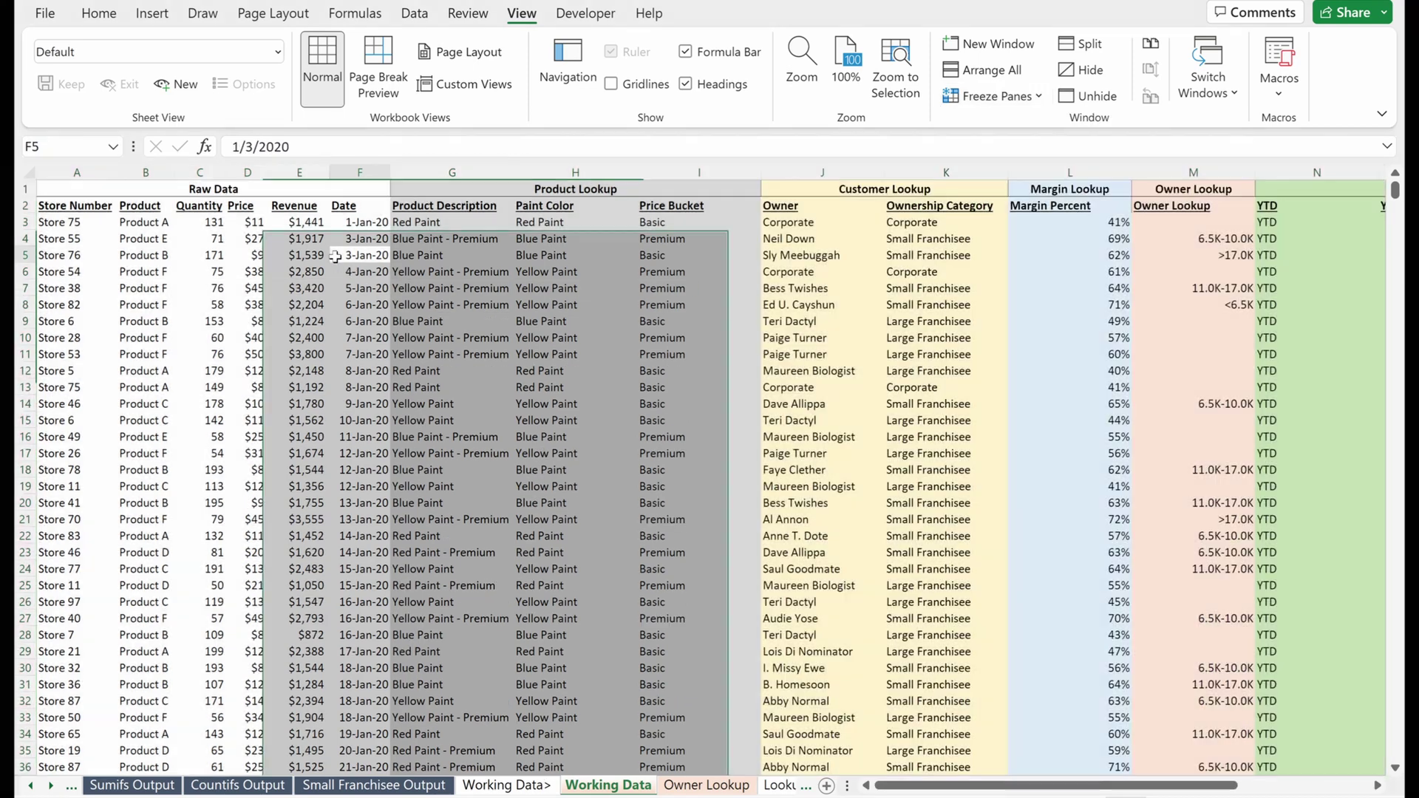
left_click(203, 226)
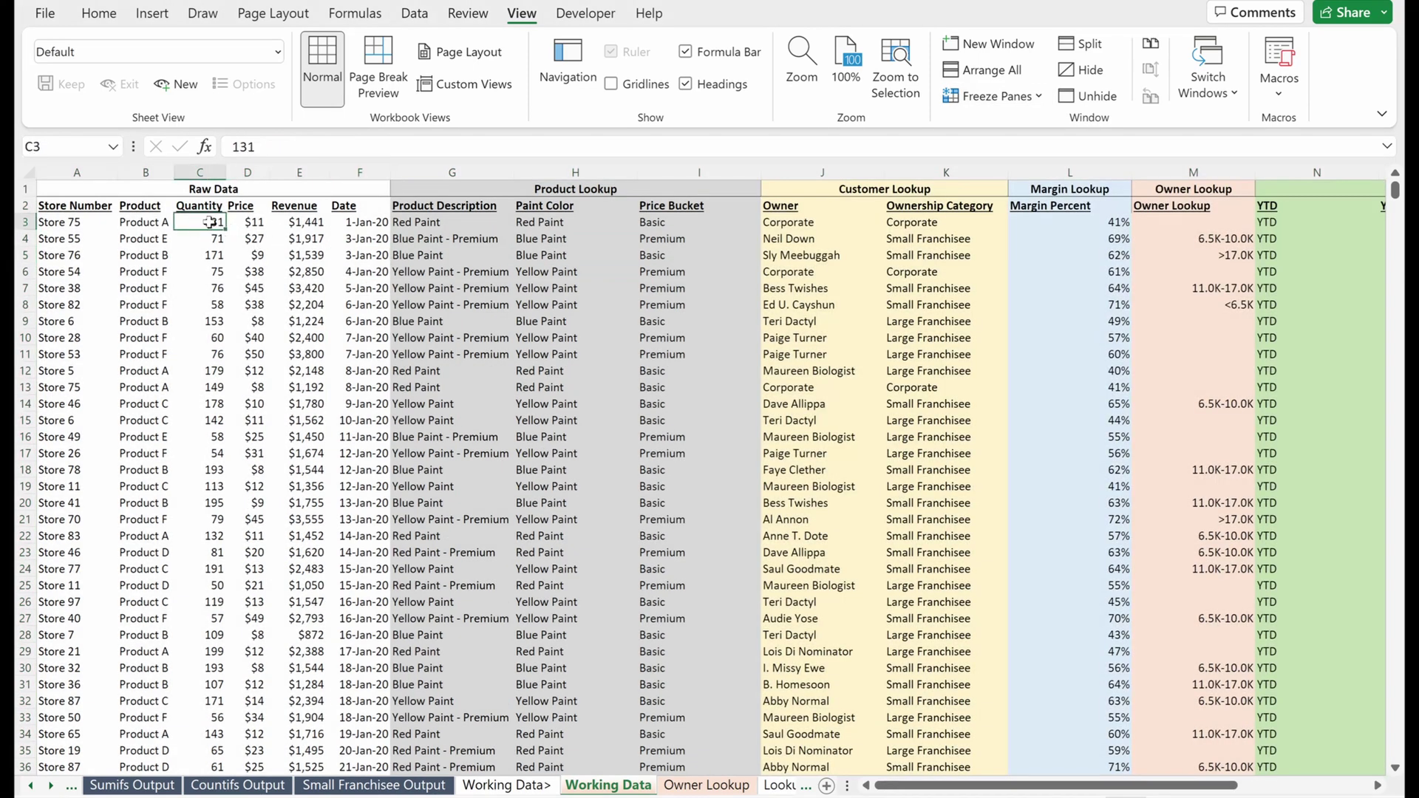
left_click(985, 96)
left_click(983, 141)
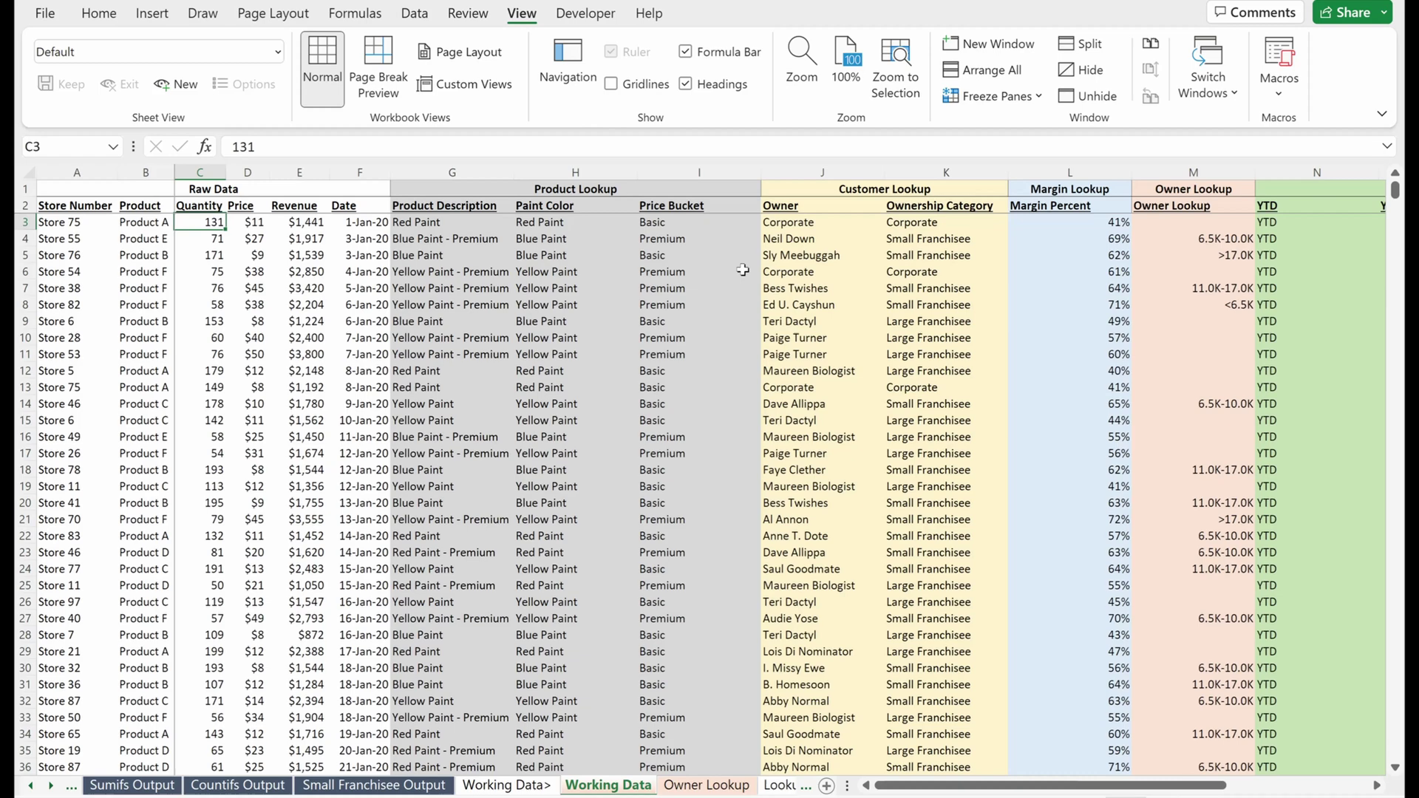
Step: Test the C3 freeze from I7 to the last row and back to Store Number and Product
left_click(658, 287)
key("ctrl+Down")
key("Right")
key("Right")
key("Right")
key("Right")
key("Right")
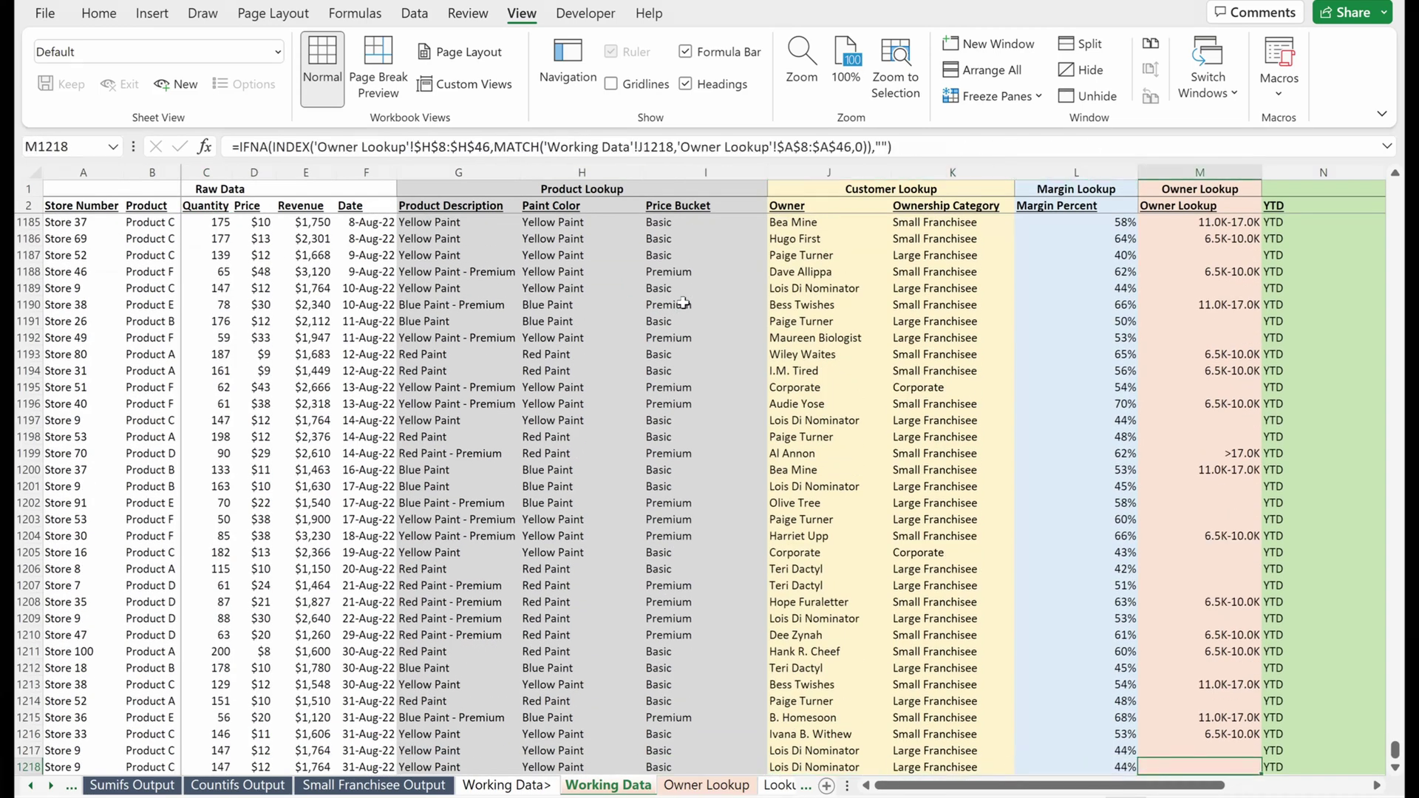
key("ctrl+Up")
key("Down")
key("Down")
key("Right")
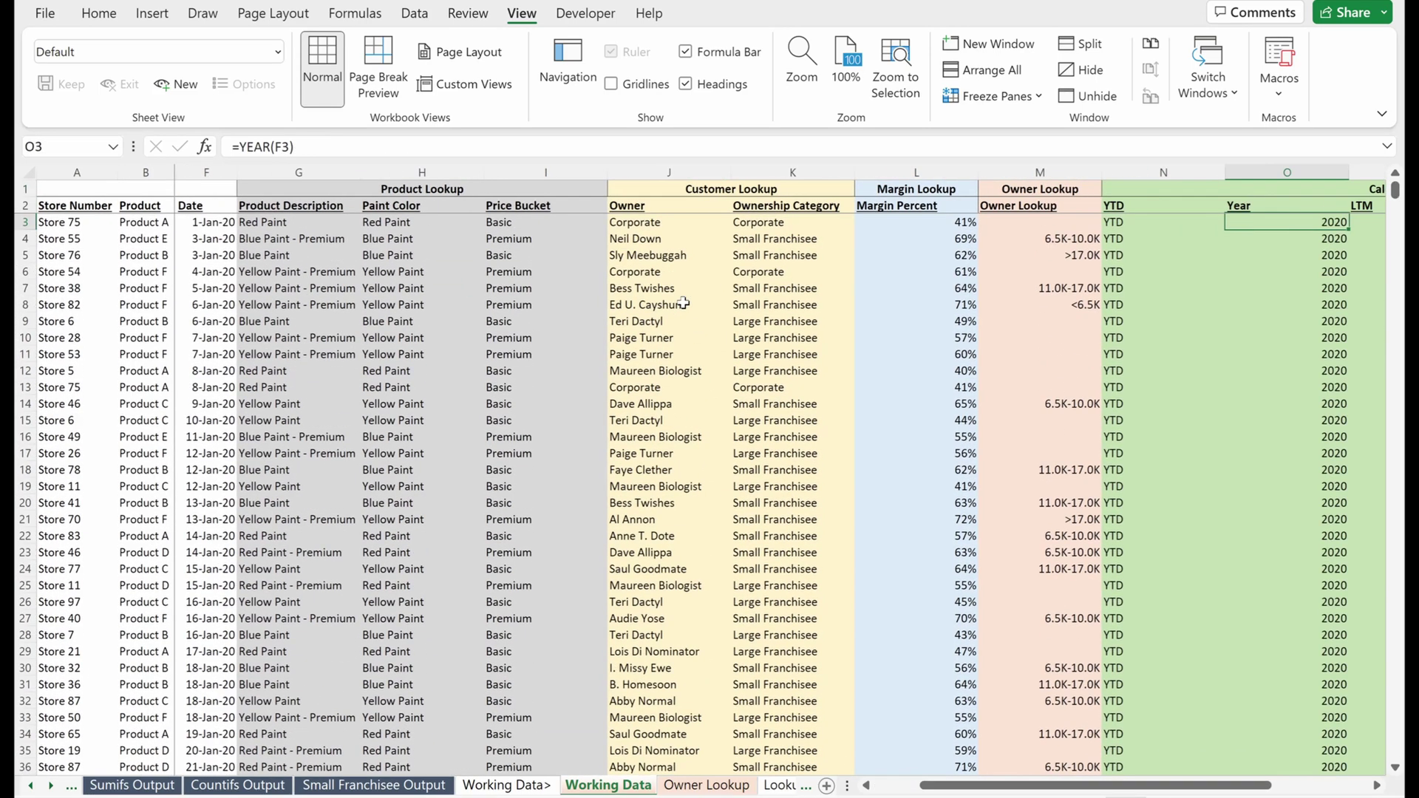
key("Right")
key("ctrl+Left")
key("Down")
key("Down")
key("Right")
key("Down")
key("Down")
key("Down")
key("Right")
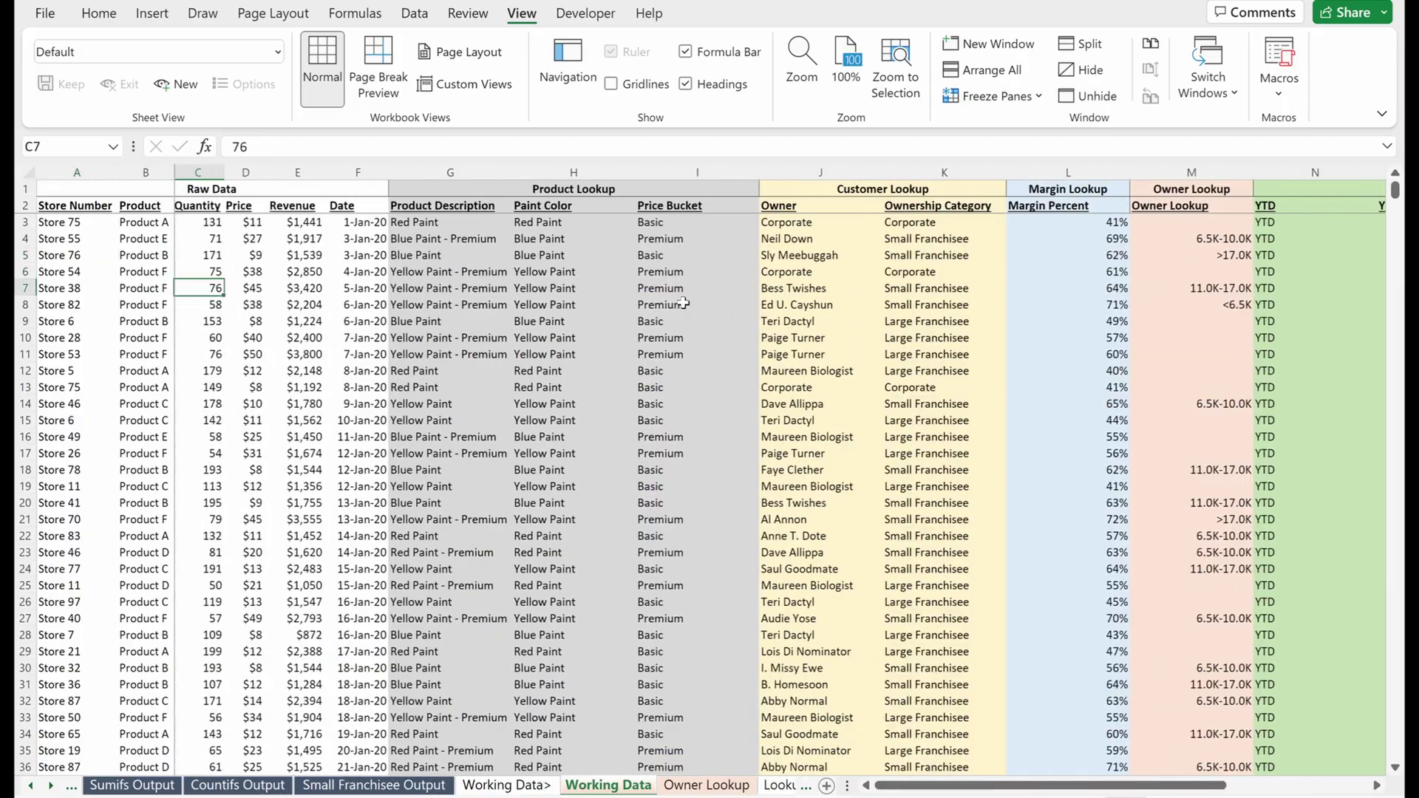